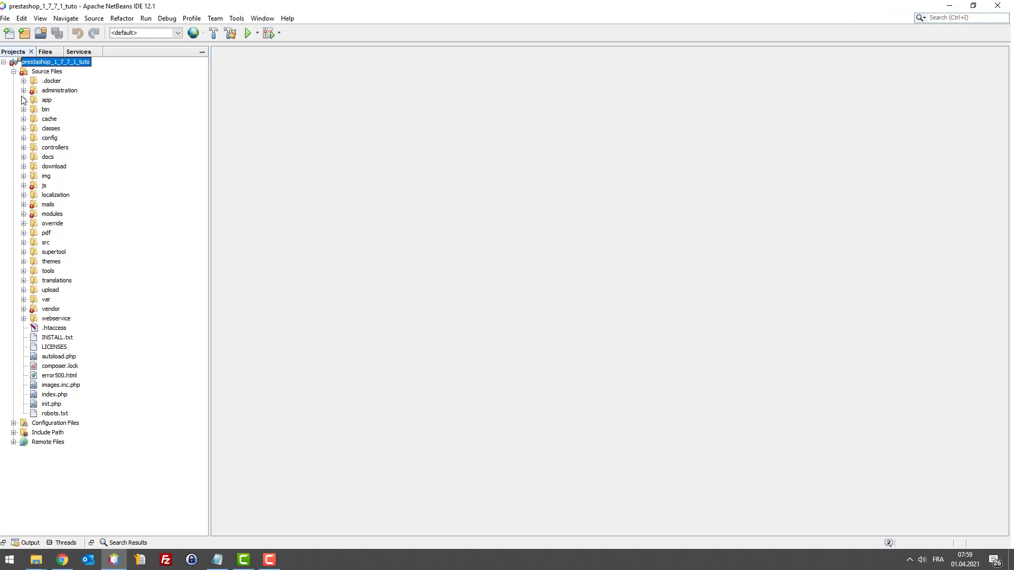
# Step: Minimize NetBeans so the PrestaShop 1.7.7.1 dashboard in Chrome is visible
pyautogui.click(67, 94)
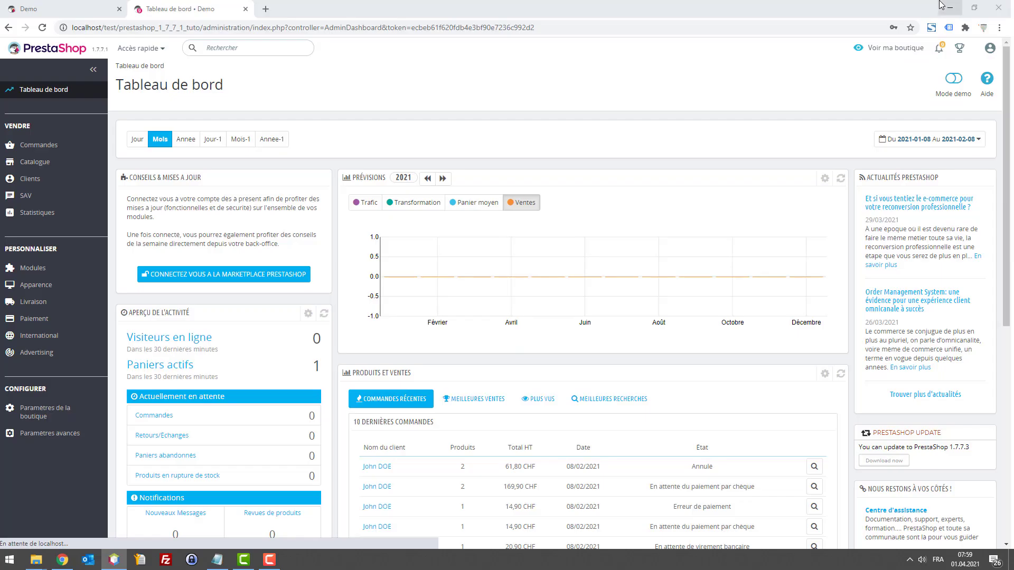
pyautogui.click(949, 5)
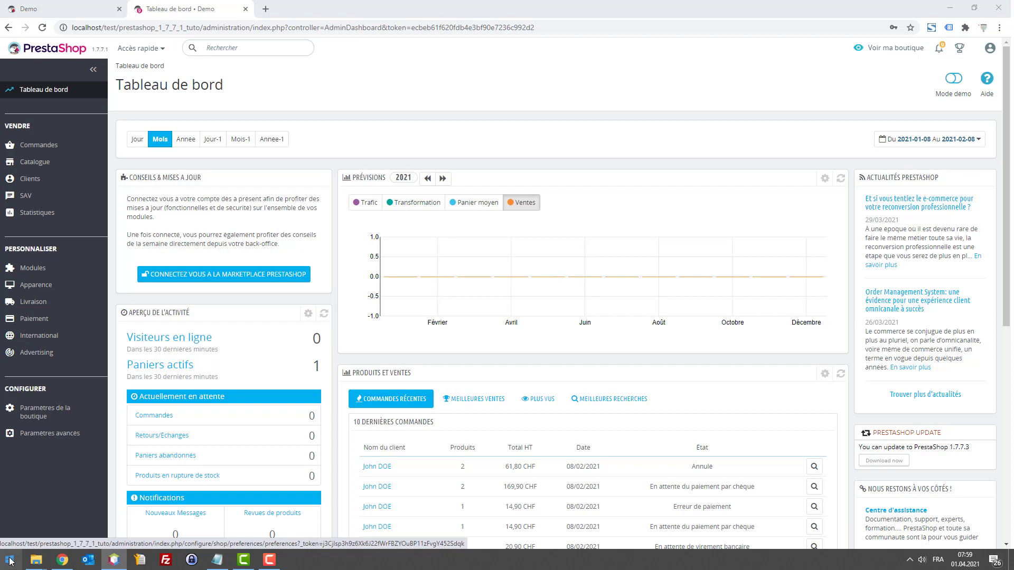
# Step: Launch Bloc-notes from a Start menu search for 'note' and type '>'
pyautogui.click(9, 561)
pyautogui.write('mp')
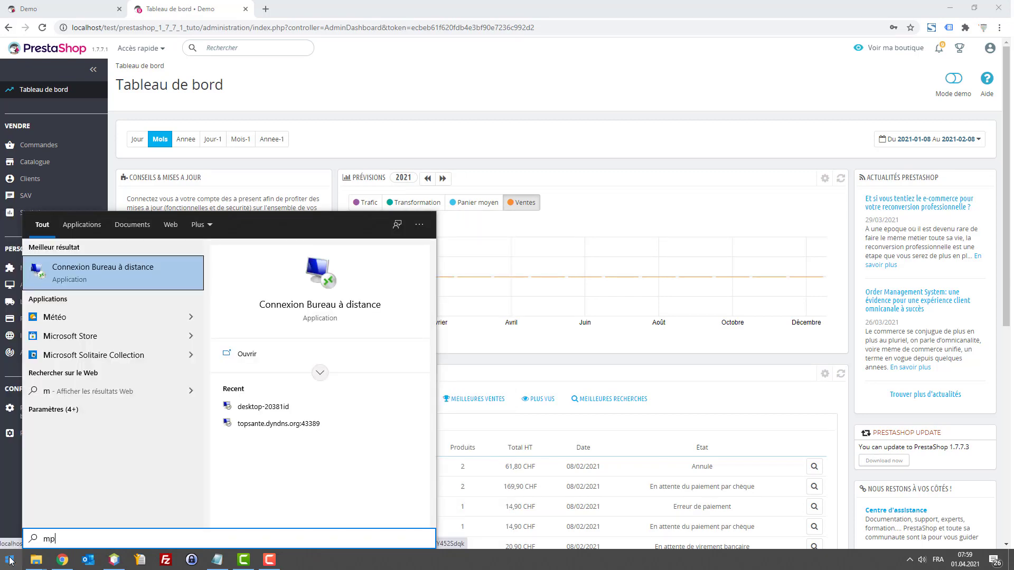
pyautogui.press('BackSpace')
pyautogui.hotkey('ctrl', 'a')
pyautogui.write('note')
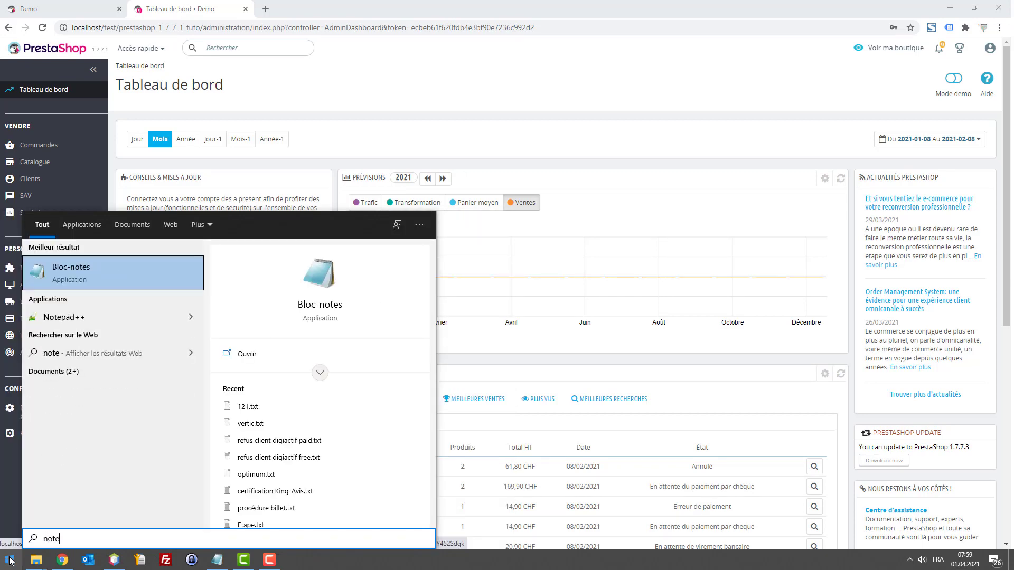
pyautogui.press('Return')
pyautogui.write('>')
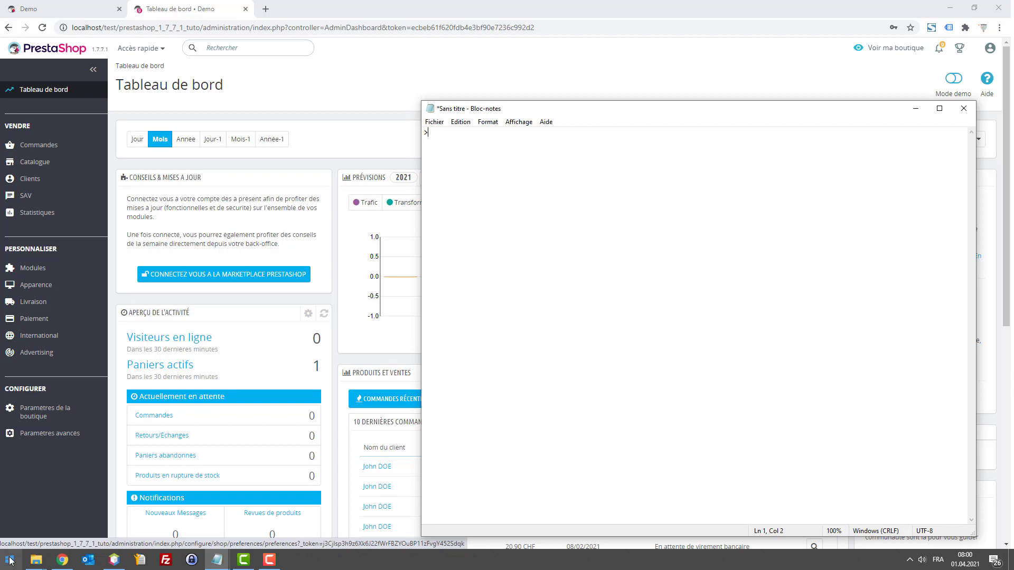
# Step: Write the line '> backup de la base de données 1x par jour à 18h'
pyautogui.hotkey('ctrl', 'a')
pyautogui.write('backup de la base de données')
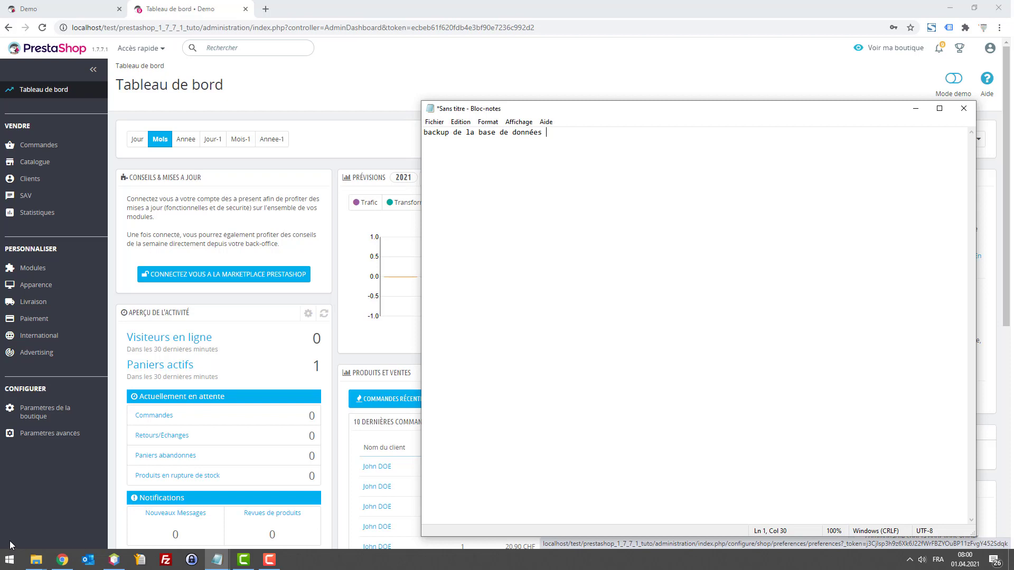
pyautogui.click(423, 132)
pyautogui.write('1 x')
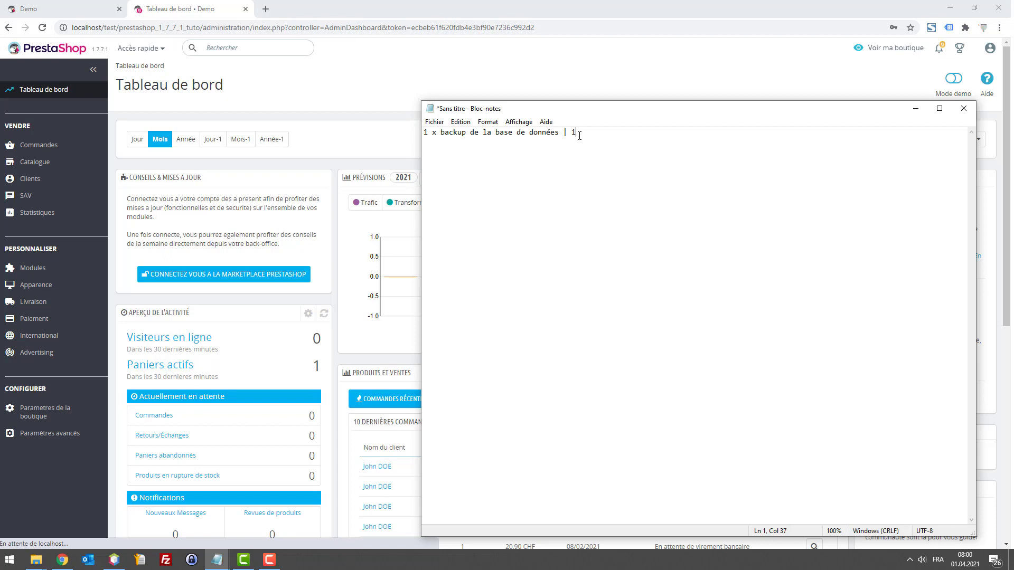
pyautogui.write('(')
pyautogui.moveTo(441, 134); pyautogui.dragTo(422, 135)
pyautogui.press('BackSpace')
pyautogui.click(577, 138)
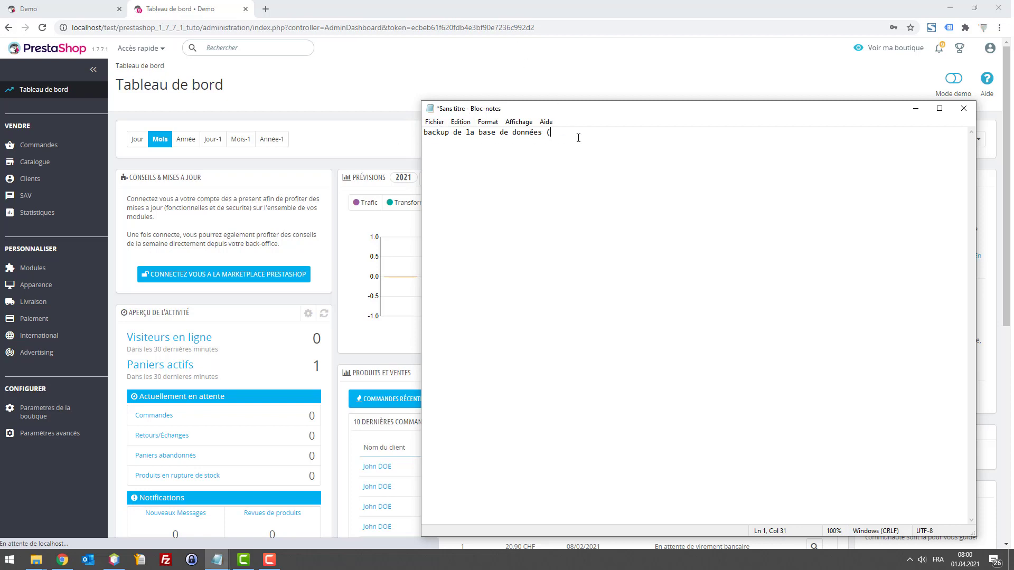
pyautogui.press('BackSpace')
pyautogui.write('1x par jour le')
pyautogui.press('BackSpace')
pyautogui.press('BackSpace')
pyautogui.write('à 18h')
pyautogui.press('Home')
pyautogui.write('>')
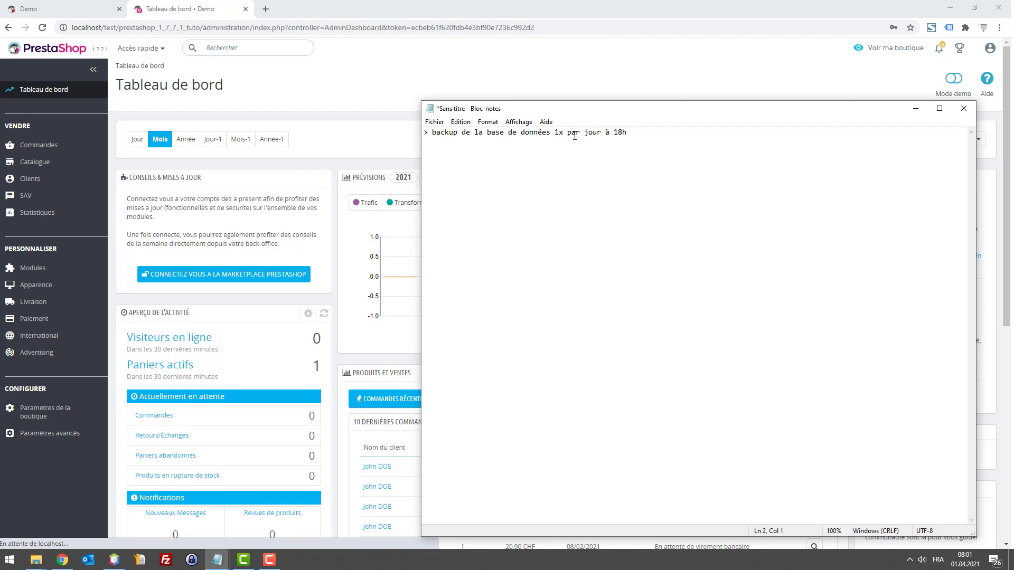
# Step: Insert a blank line above it and start the heading 'Google Agendo'
pyautogui.press('Up')
pyautogui.press('Return')
pyautogui.press('Up')
pyautogui.write('Go')
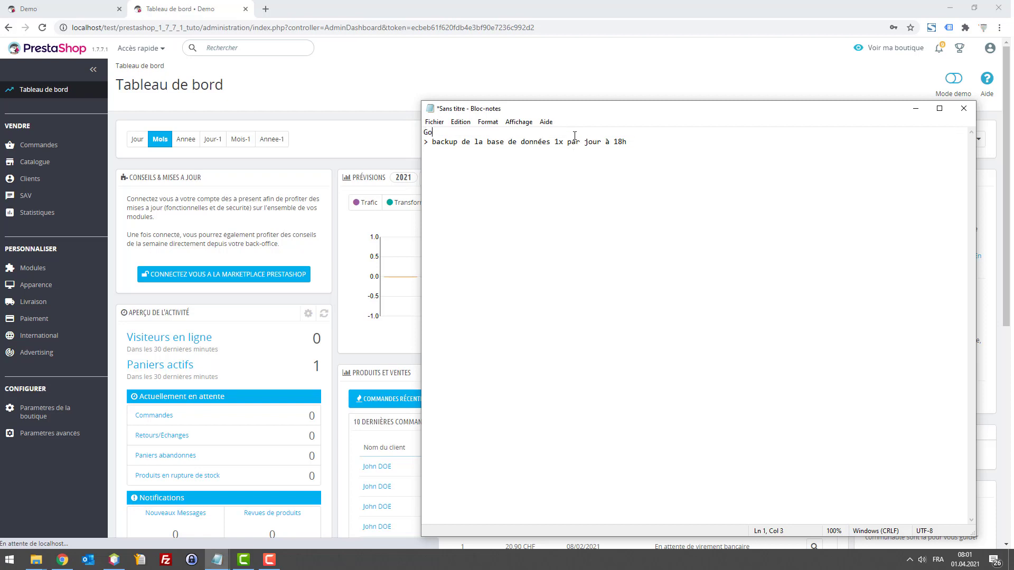
pyautogui.write('ogle Agendo')
# Step: Add a '---' separator under Google Agenda and begin the line '> backup du FTP 1x'
pyautogui.press('Return')
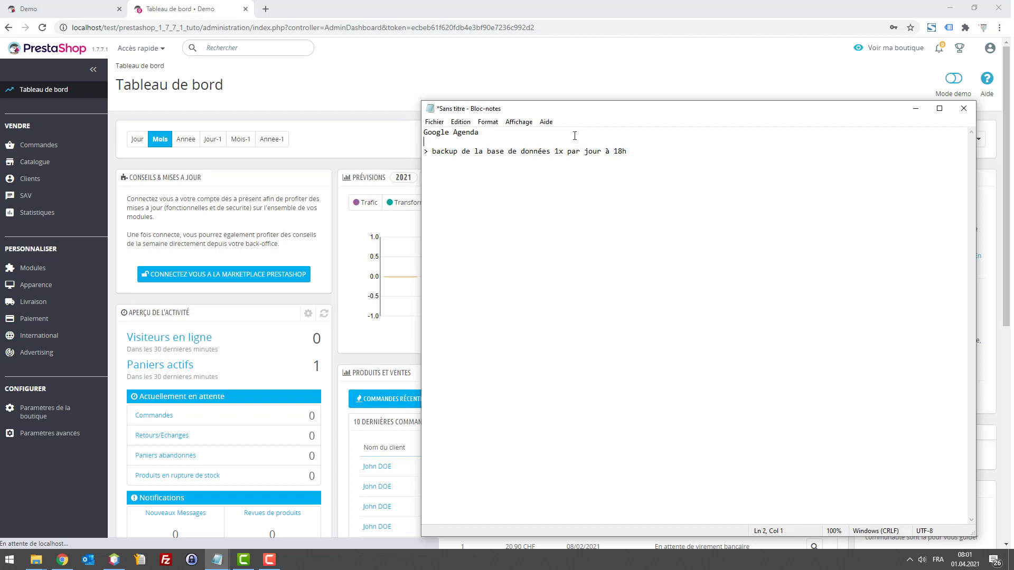
pyautogui.write('---')
pyautogui.press('Return')
pyautogui.write('>')
pyautogui.write('backu p')
pyautogui.press('BackSpace')
pyautogui.press('BackSpace')
pyautogui.write('p du FTP')
pyautogui.write('x')
pyautogui.press('BackSpace')
pyautogui.press('BackSpace')
pyautogui.write('1x')
# Step: Reword the FTP line's frequency to end 'par semaine ou mois'
pyautogui.write('à définir (1')
pyautogui.press('BackSpace')
pyautogui.press('BackSpace')
pyautogui.press('BackSpace')
pyautogui.press('BackSpace')
pyautogui.press('BackSpace')
pyautogui.press('BackSpace')
pyautogui.press('BackSpace')
pyautogui.press('BackSpace')
pyautogui.press('BackSpace')
pyautogui.press('BackSpace')
pyautogui.press('BackSpace')
pyautogui.write('par semaine ou')
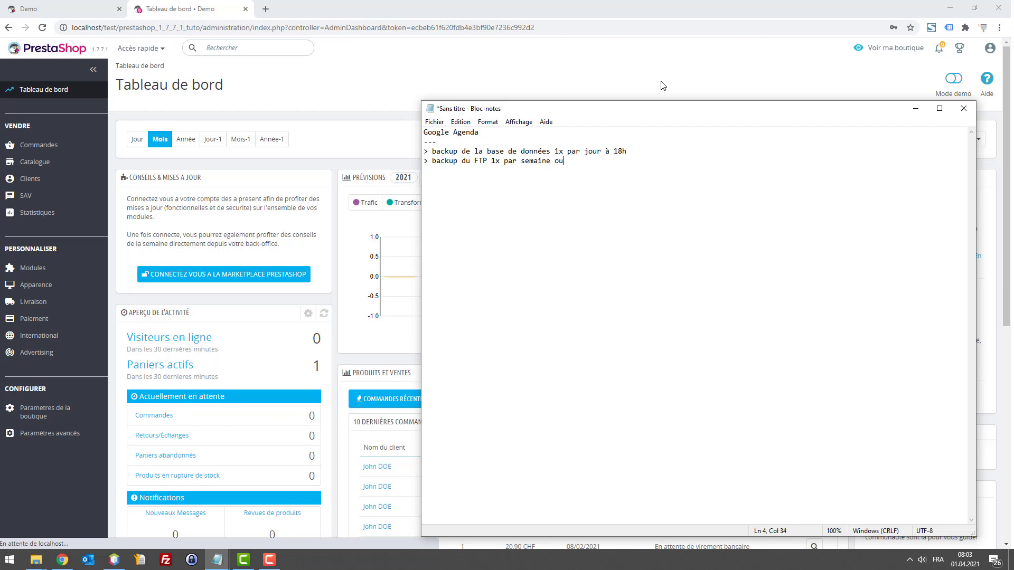
pyautogui.write(' mois')
pyautogui.click(580, 161)
pyautogui.moveTo(474, 161); pyautogui.dragTo(541, 161)
pyautogui.click(528, 160)
# Step: On the fifth line, add the reminder '* ne pas oublier de le faire'
pyautogui.click(626, 166)
pyautogui.write('*')
pyautogui.write('ne pas de')
pyautogui.press('BackSpace')
pyautogui.press('BackSpace')
pyautogui.press('BackSpace')
pyautogui.write('oublier de le faire')
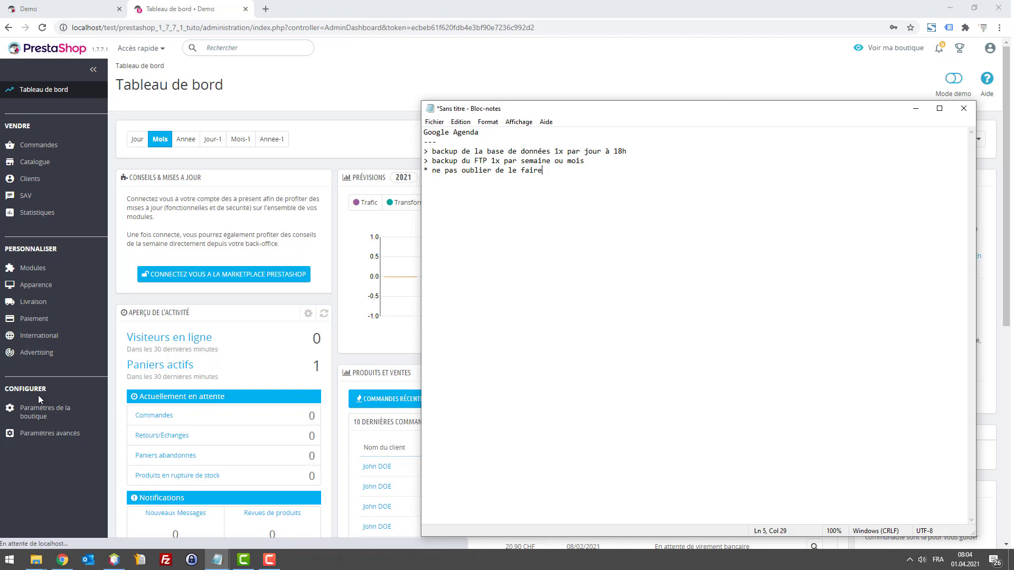
# Step: Back in Chrome, go to Paramètres avancés > Base de données and its Sauvegarde BDD tab
pyautogui.click(42, 461)
pyautogui.moveTo(43, 440)
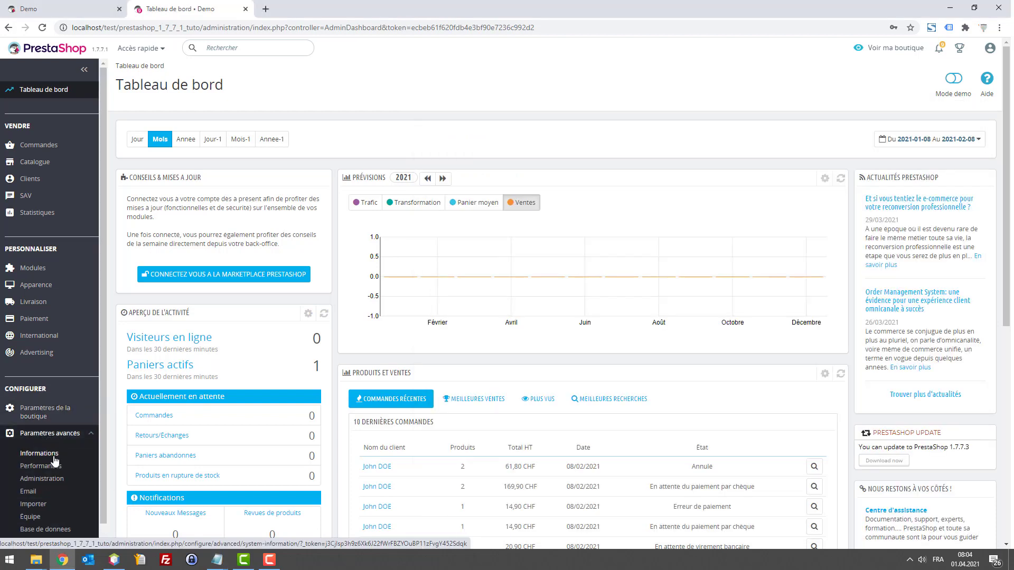
pyautogui.scroll(-2, 54, 464)
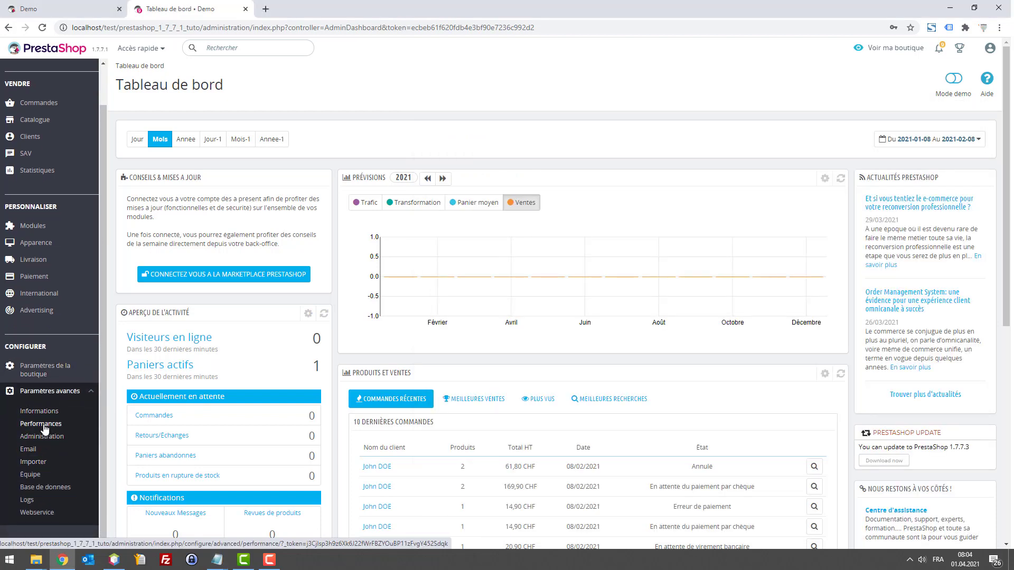
pyautogui.click(57, 488)
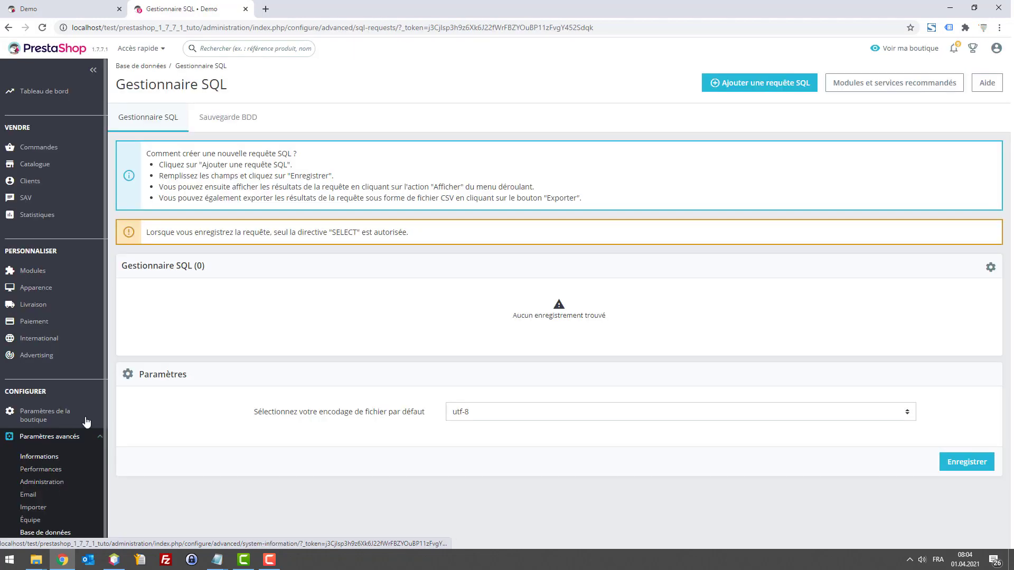
pyautogui.click(223, 119)
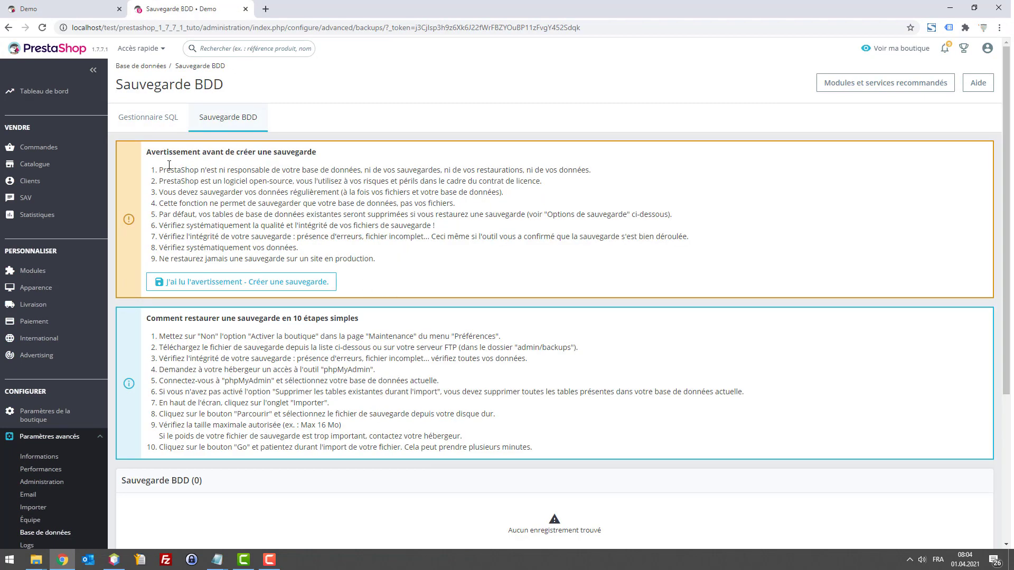
pyautogui.moveTo(158, 169); pyautogui.dragTo(296, 172)
pyautogui.click(244, 172)
pyautogui.moveTo(158, 170); pyautogui.dragTo(583, 262)
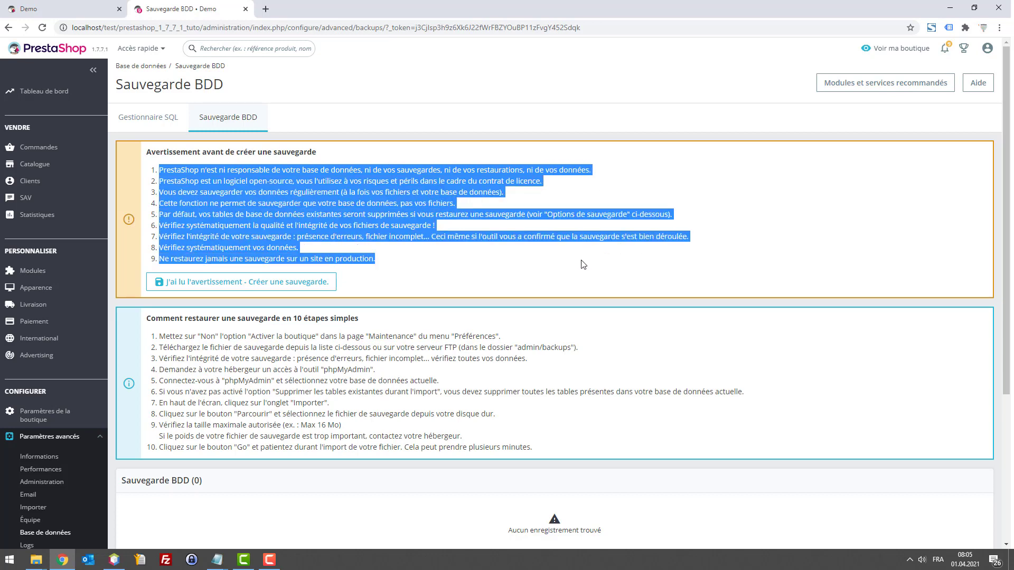
pyautogui.click(475, 259)
pyautogui.scroll(-3, 233, 338)
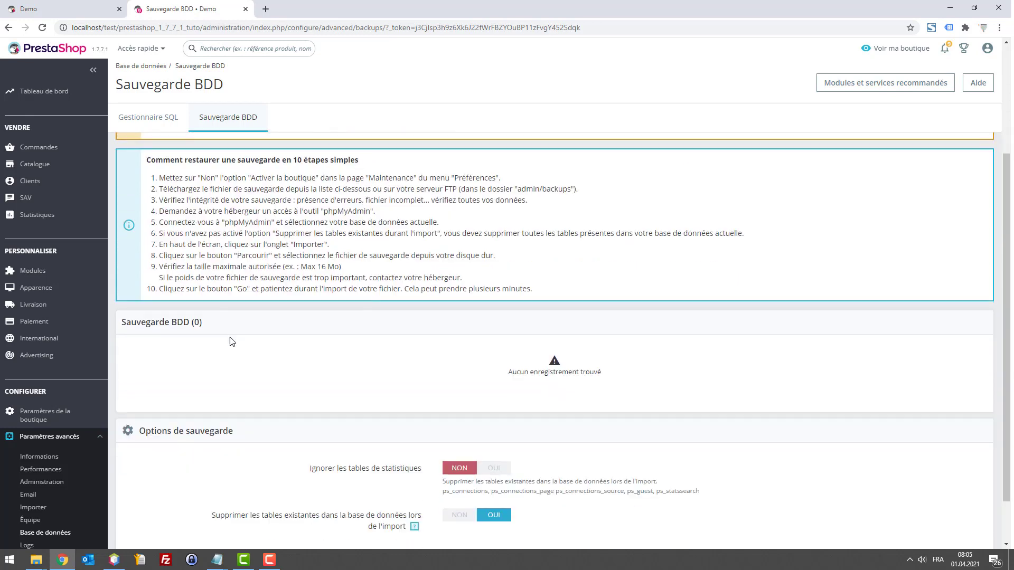
pyautogui.scroll(-1, 357, 351)
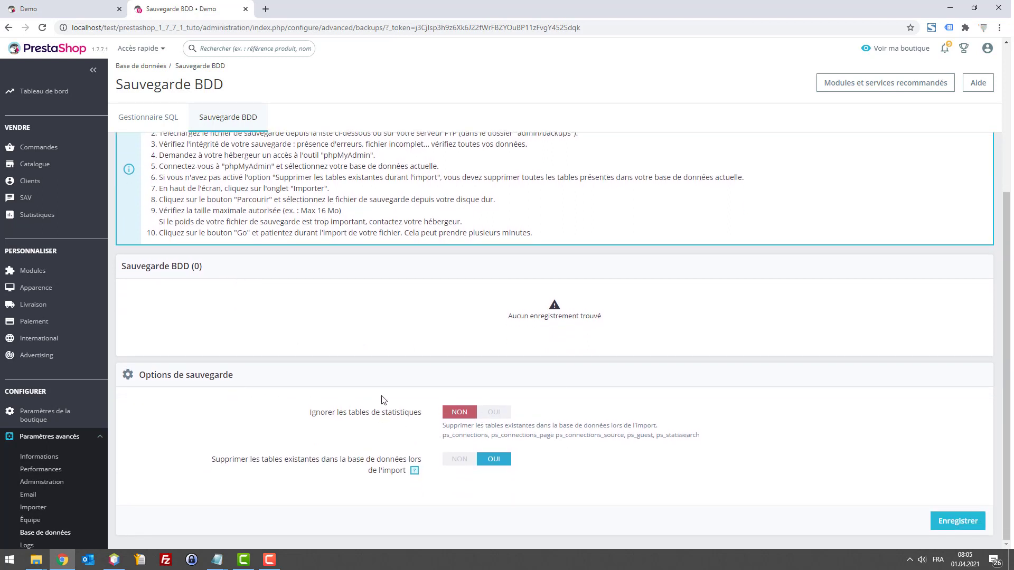
pyautogui.click(488, 416)
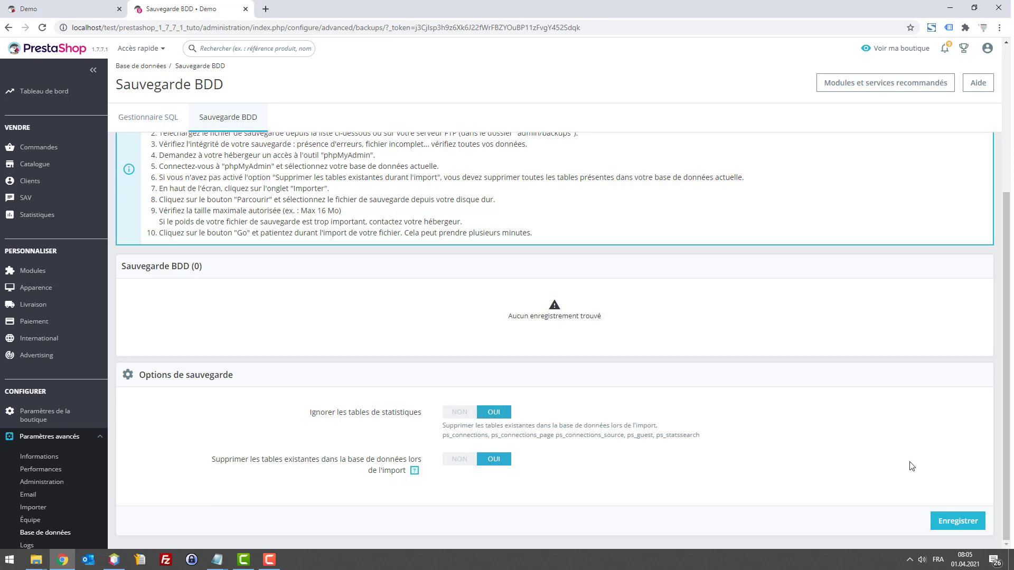
pyautogui.click(945, 521)
pyautogui.scroll(-5, 609, 449)
pyautogui.moveTo(443, 436); pyautogui.dragTo(711, 441)
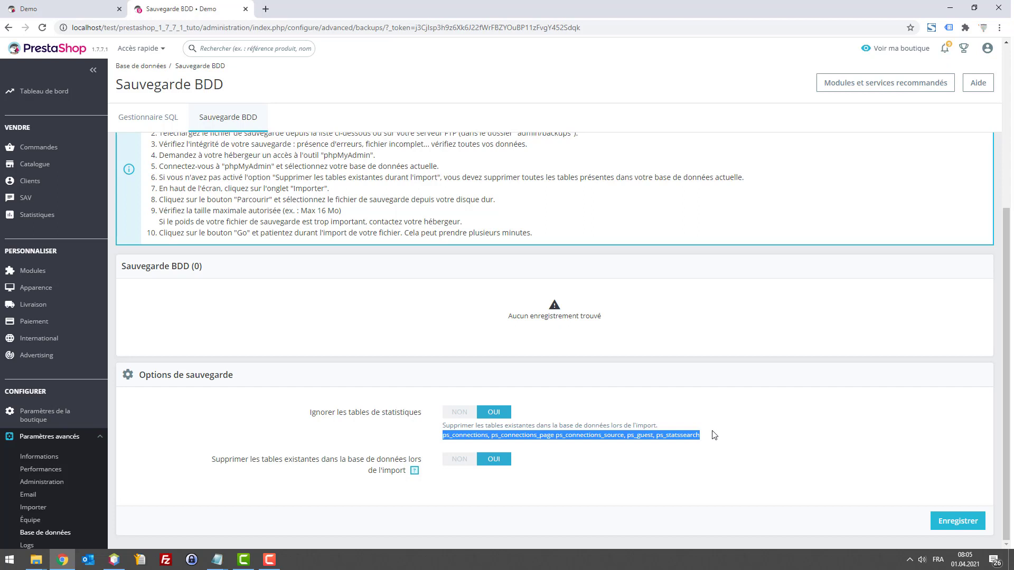
pyautogui.moveTo(705, 435); pyautogui.dragTo(657, 435)
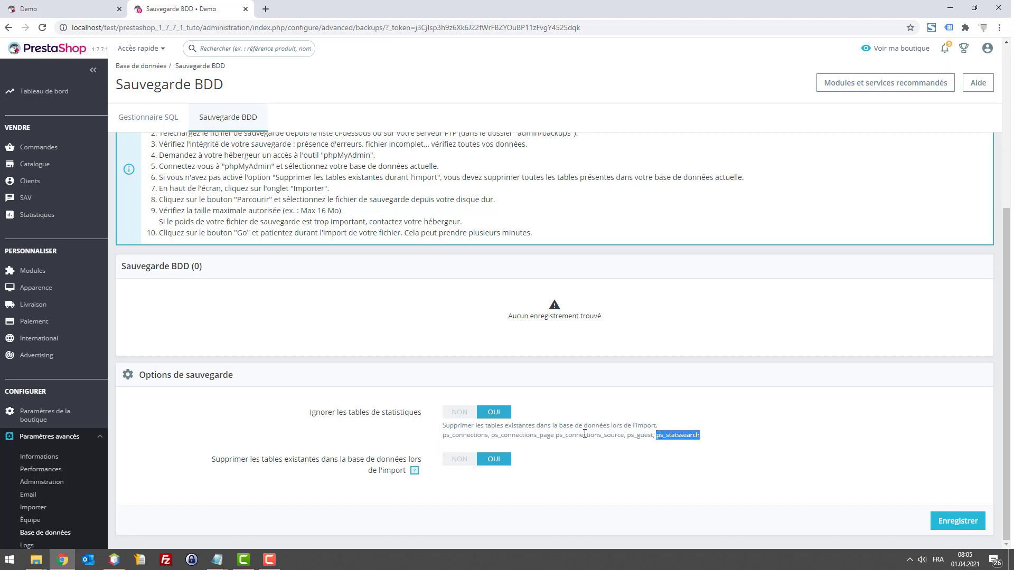
pyautogui.click(709, 440)
pyautogui.moveTo(708, 440); pyautogui.dragTo(458, 435)
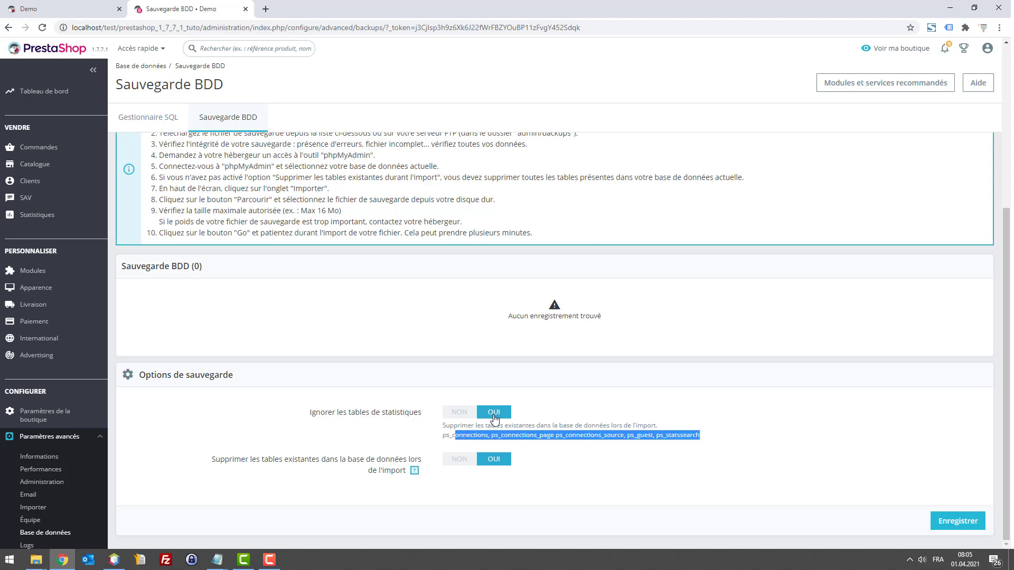
pyautogui.click(441, 440)
pyautogui.moveTo(441, 439); pyautogui.dragTo(709, 439)
pyautogui.click(709, 439)
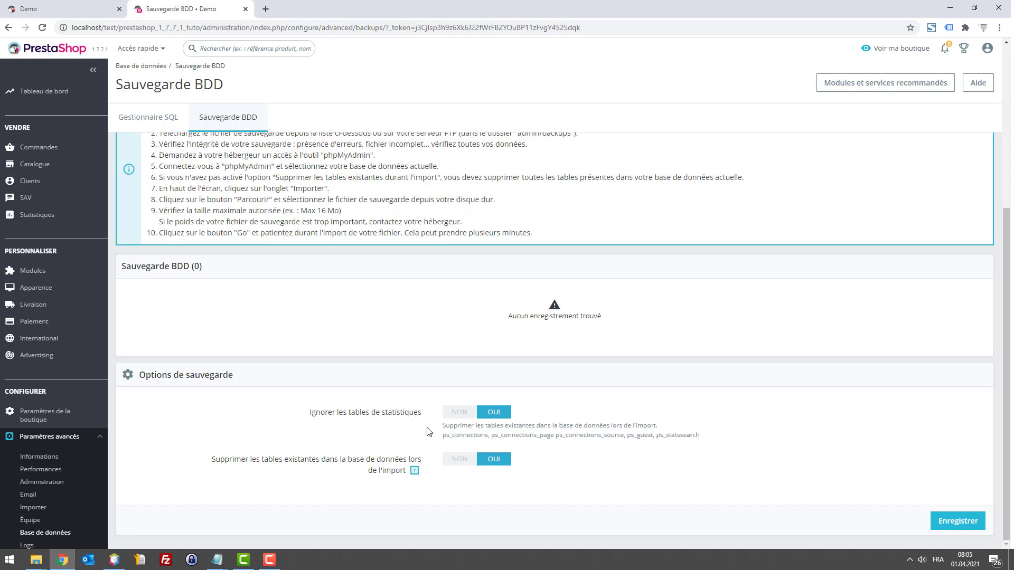
pyautogui.moveTo(442, 436); pyautogui.dragTo(498, 435)
pyautogui.scroll(4, 554, 420)
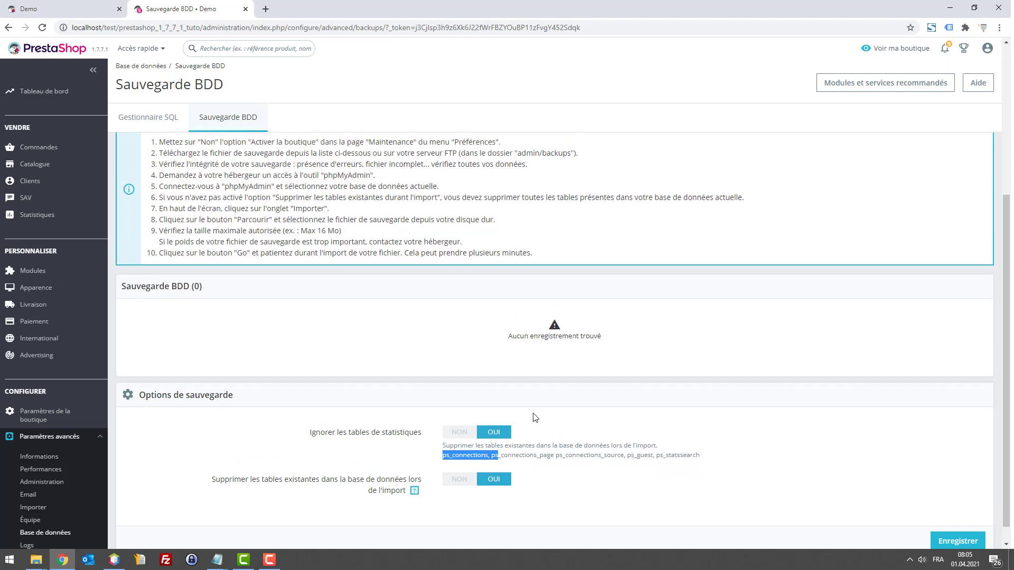
# Step: Create a 0.10 MB database backup and save its .sql.bz2 file to the desktop (Bureau)
pyautogui.click(258, 319)
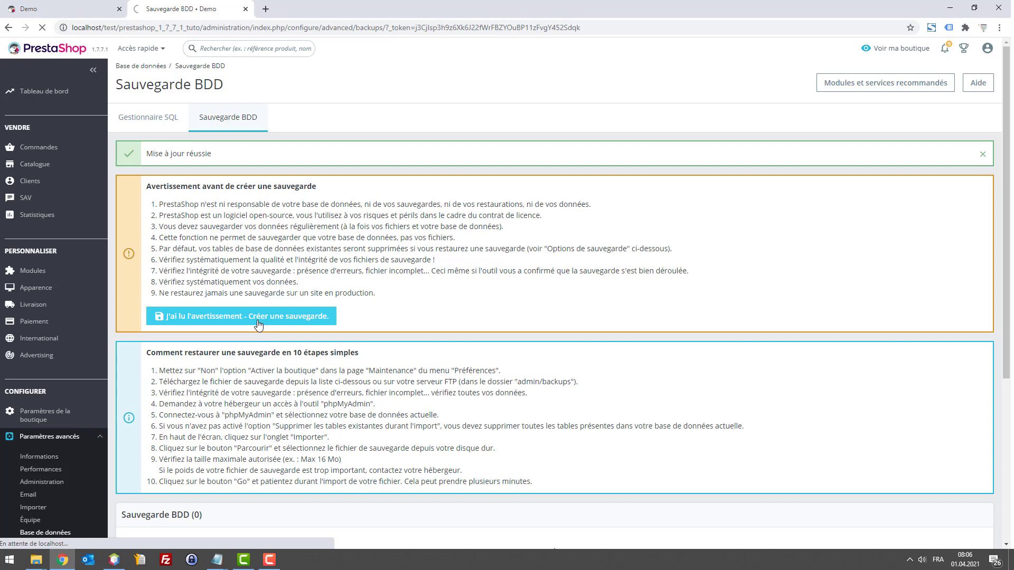
pyautogui.doubleClick(420, 2)
pyautogui.click(355, 228)
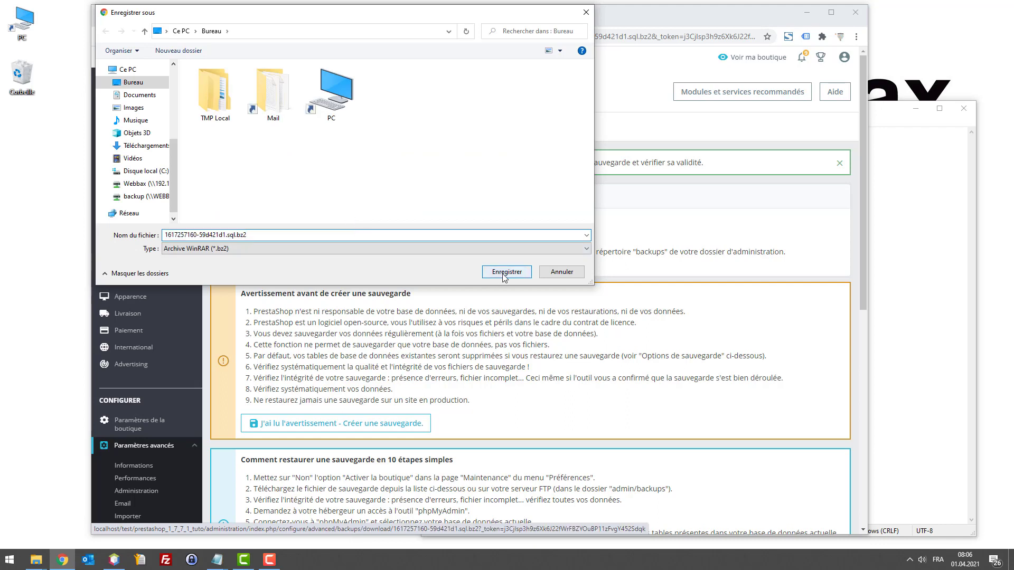
pyautogui.click(503, 274)
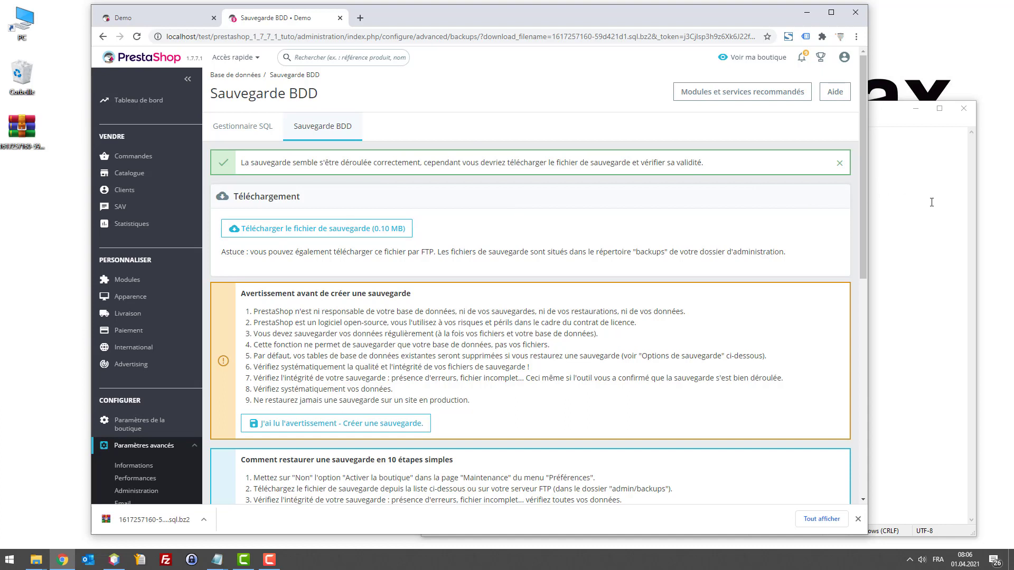
pyautogui.click(905, 201)
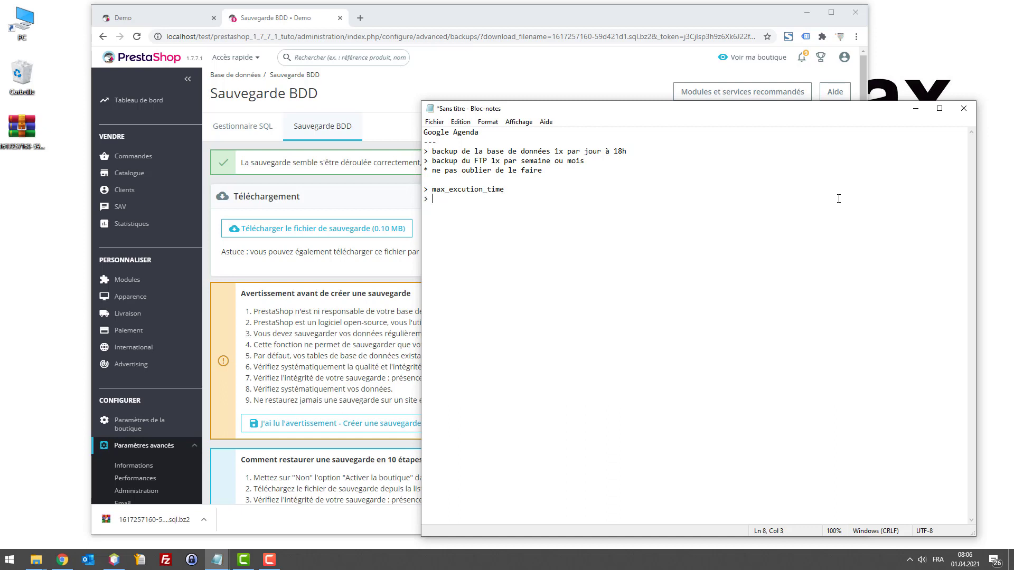
# Step: Fix the '> memory_limit' line in Notepad and select max_excution_time to look it up
pyautogui.press('BackSpace')
pyautogui.press('BackSpace')
pyautogui.write('_')
pyautogui.doubleClick(479, 189)
pyautogui.hotkey('ctrl', 'c')
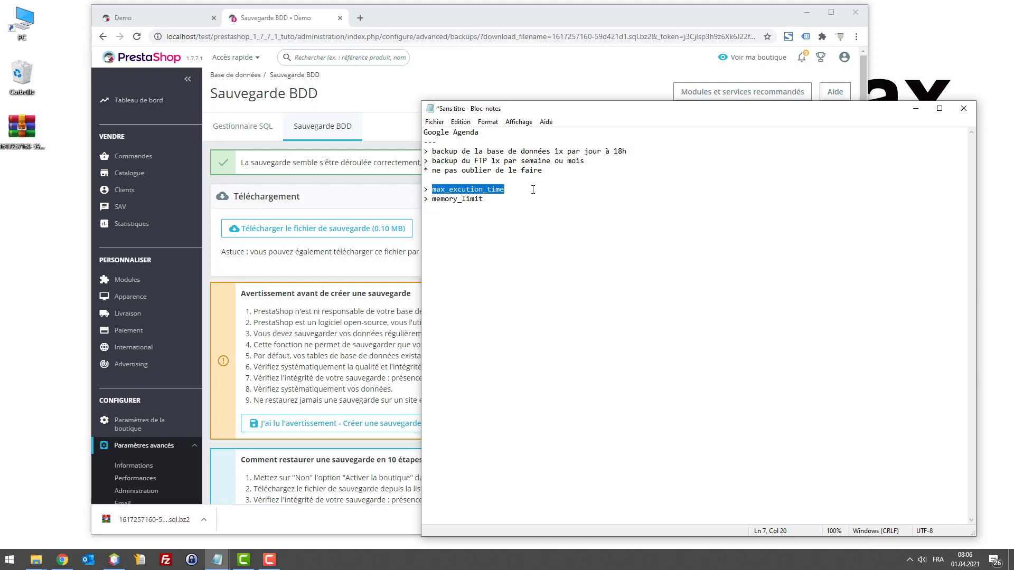
pyautogui.click(364, 19)
# Step: Google max_excution_time and paste the corrected spelling max_execution_time into the notes
pyautogui.hotkey('ctrl', 'v')
pyautogui.press('Return')
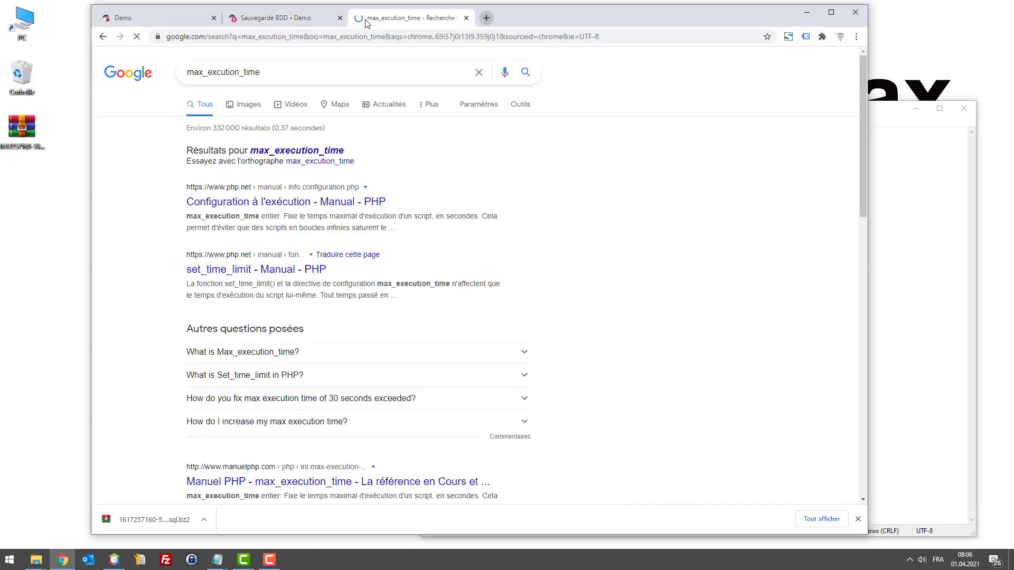
pyautogui.click(287, 151)
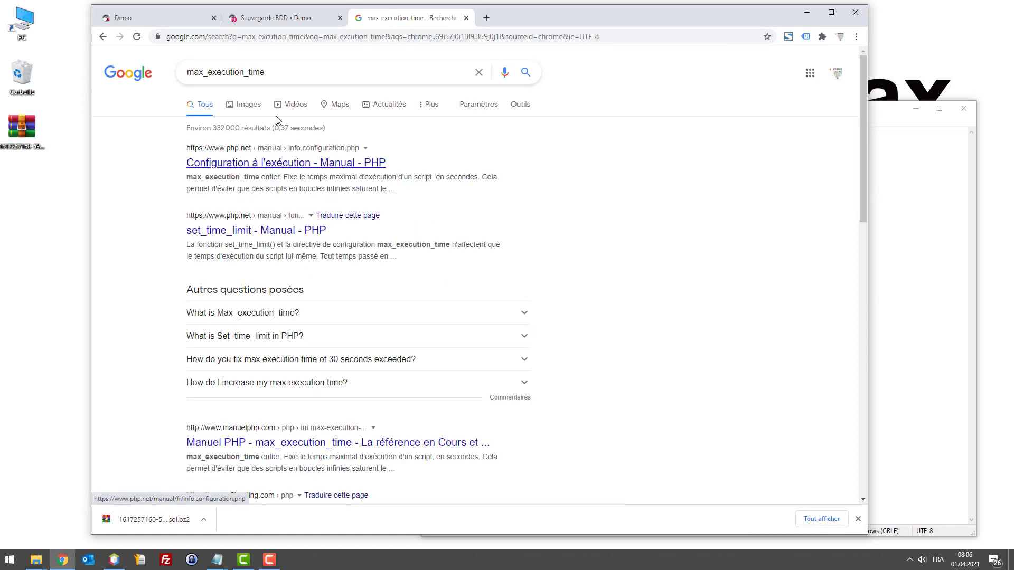
pyautogui.doubleClick(230, 68)
pyautogui.hotkey('ctrl', 'c')
pyautogui.click(885, 160)
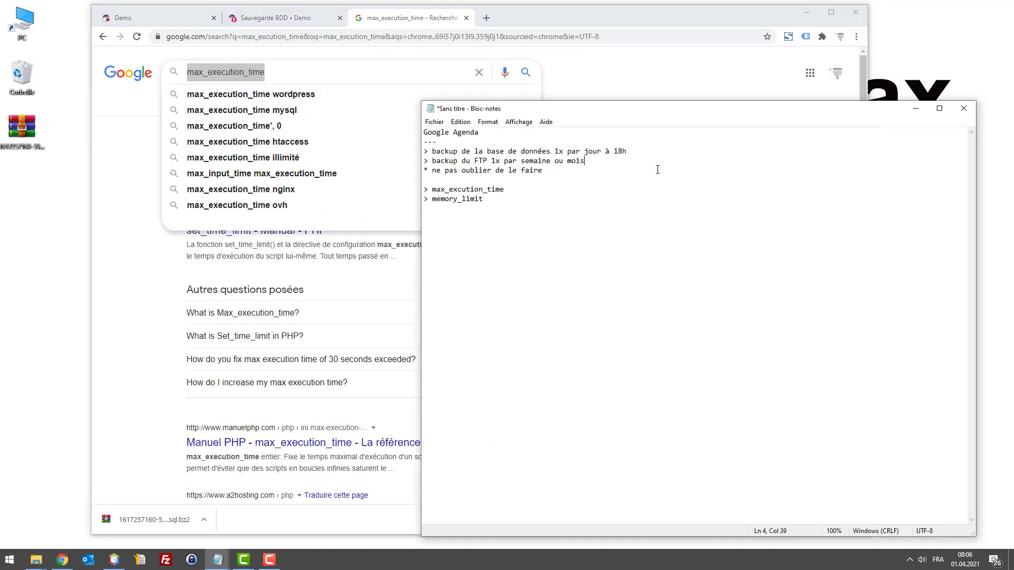
pyautogui.doubleClick(479, 189)
pyautogui.hotkey('ctrl', 'v')
# Step: Search Google for memory_limit, then select both PHP setting lines in the notes
pyautogui.moveTo(484, 199); pyautogui.dragTo(429, 201)
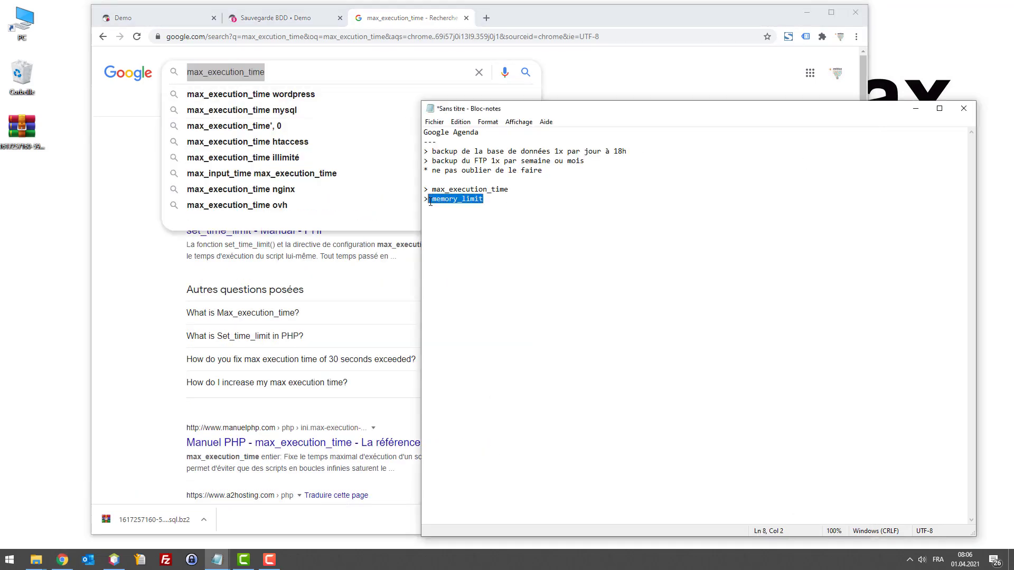
pyautogui.hotkey('ctrl', 'c')
pyautogui.hotkey('alt', 'Tab')
pyautogui.hotkey('ctrl', 'v')
pyautogui.press('Return')
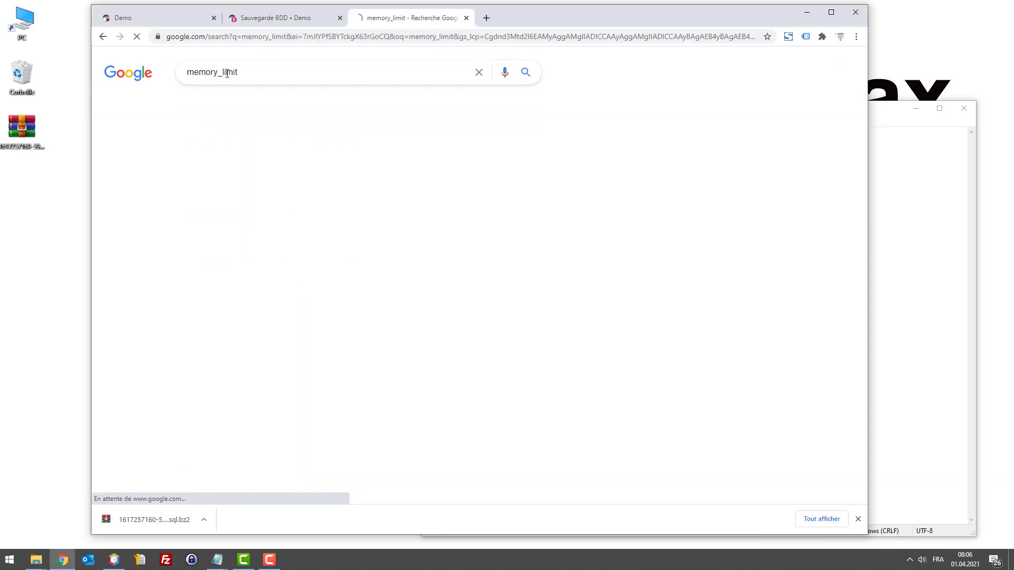
pyautogui.hotkey('alt', 'Tab')
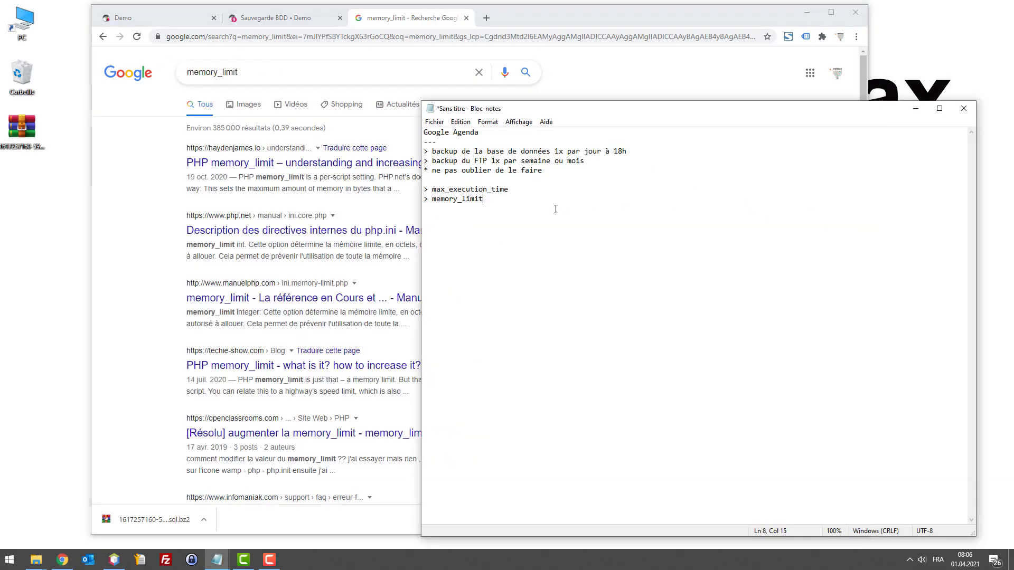
pyautogui.moveTo(486, 199); pyautogui.dragTo(432, 199)
pyautogui.press('End')
pyautogui.moveTo(520, 208); pyautogui.dragTo(419, 180)
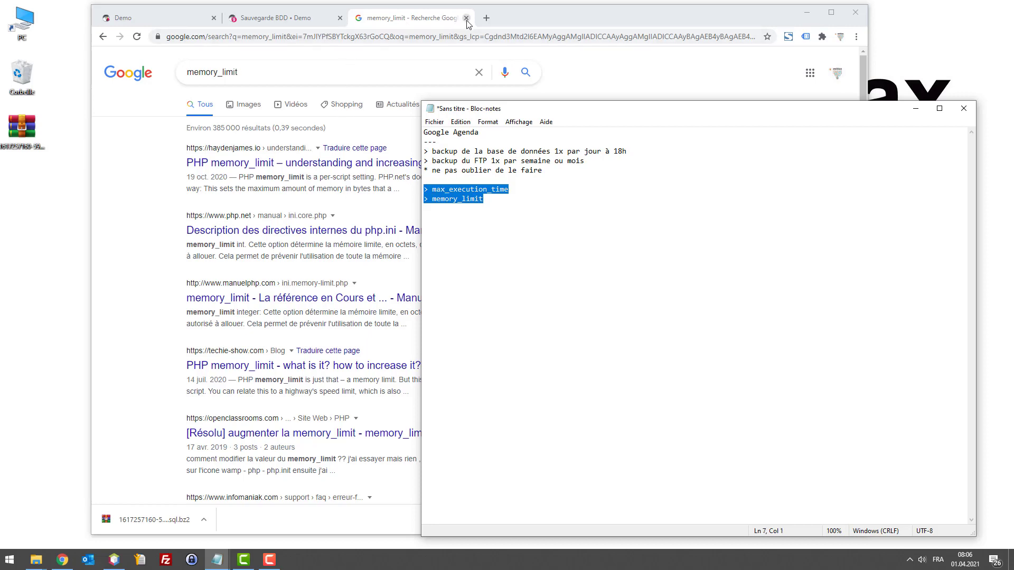
pyautogui.click(309, 19)
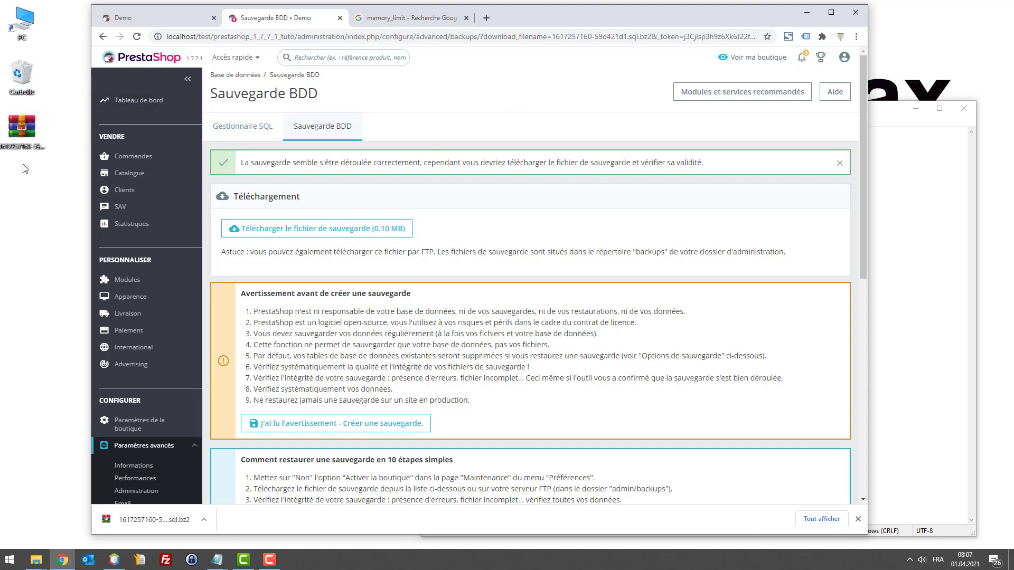
pyautogui.click(21, 135)
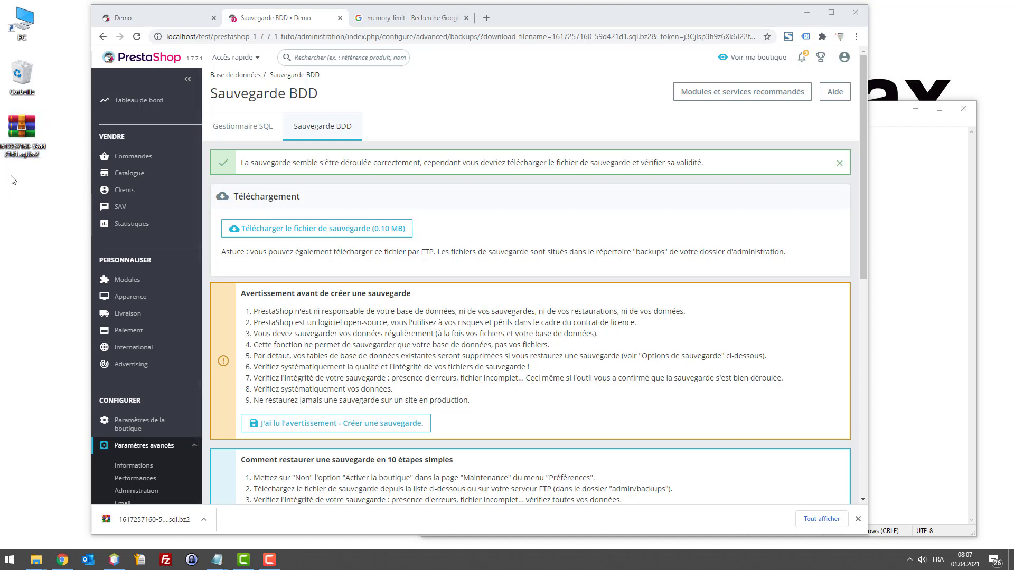
pyautogui.doubleClick(19, 137)
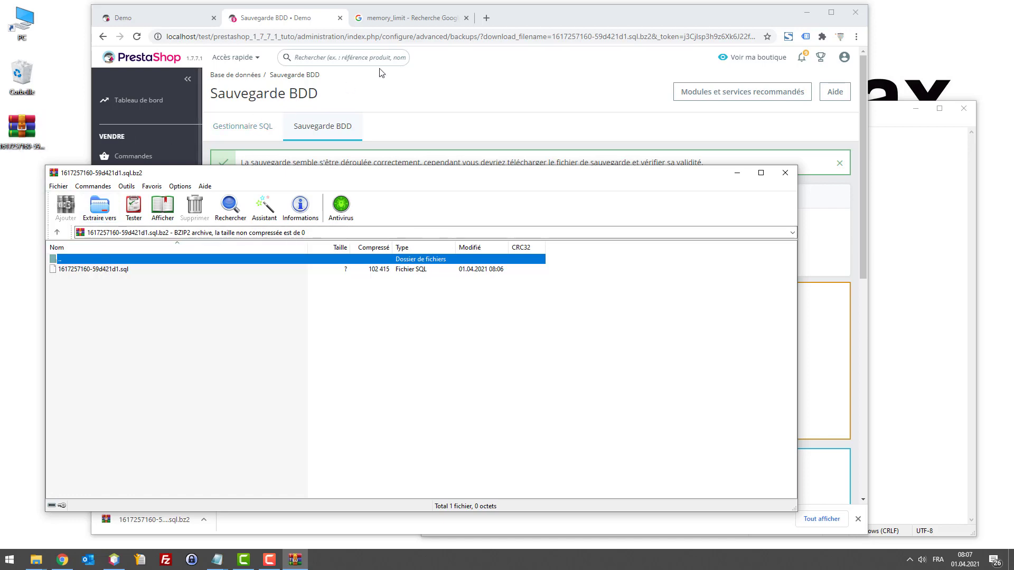
pyautogui.click(477, 19)
pyautogui.click(486, 18)
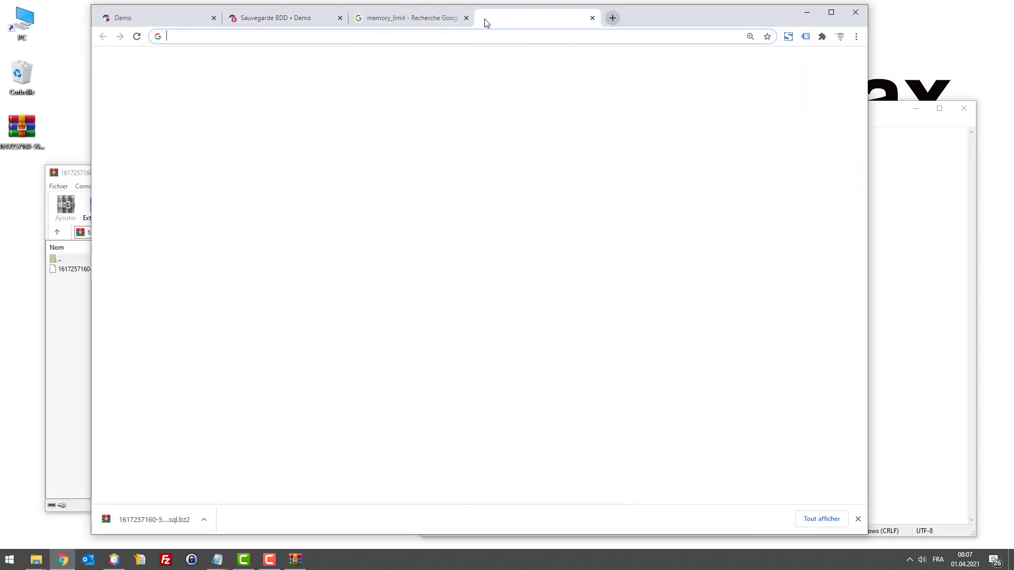
pyautogui.write('winrar')
pyautogui.press('Return')
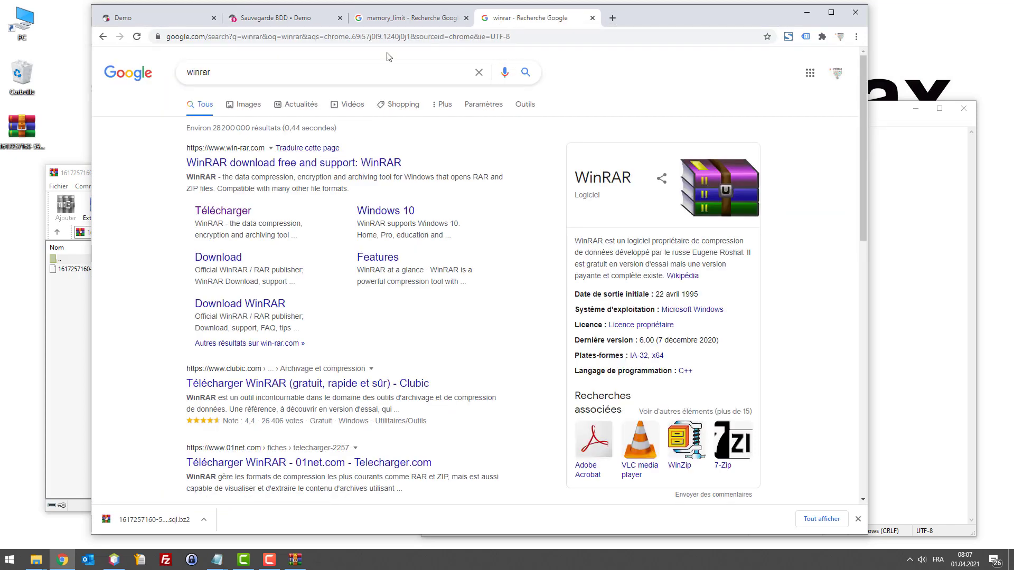
pyautogui.hotkey('ctrl', 'w')
pyautogui.click(78, 267)
pyautogui.moveTo(79, 268); pyautogui.dragTo(6, 249)
pyautogui.rightClick(21, 191)
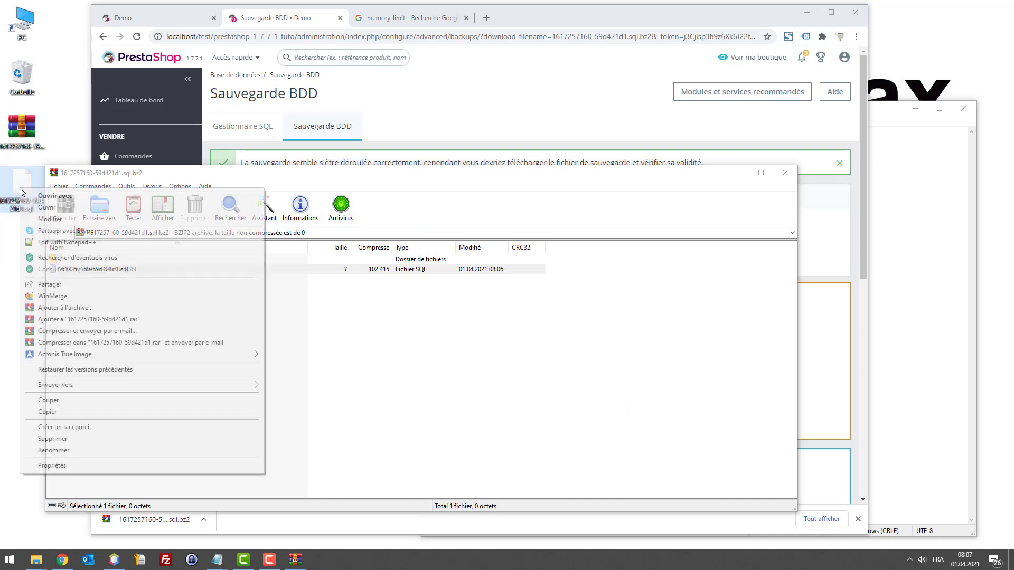
pyautogui.click(60, 243)
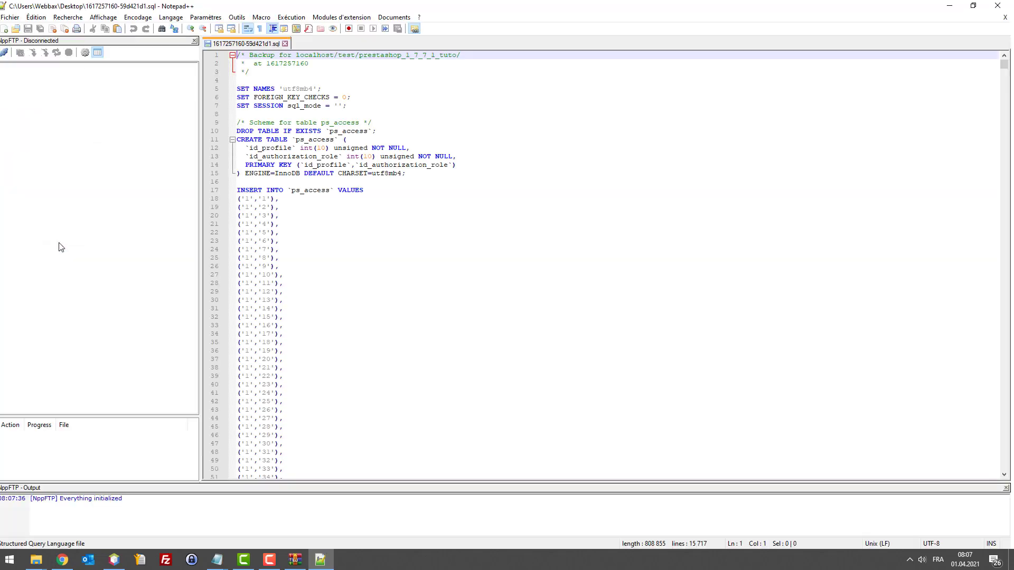
pyautogui.scroll(-5, 540, 132)
pyautogui.scroll(5, 613, 128)
pyautogui.scroll(-8, 955, 76)
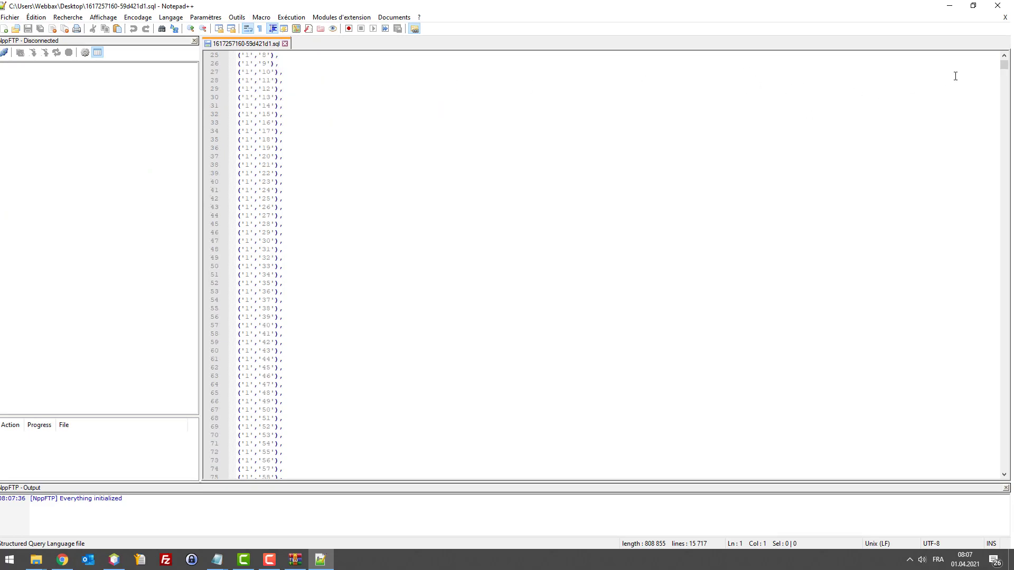
pyautogui.moveTo(1009, 67); pyautogui.dragTo(987, 53)
pyautogui.moveTo(254, 150); pyautogui.dragTo(446, 174)
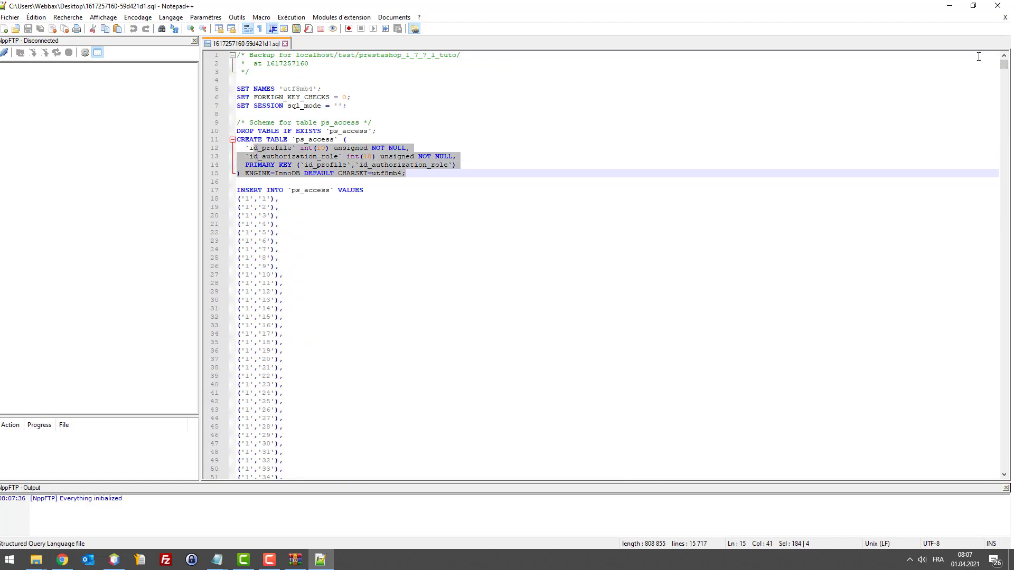
pyautogui.moveTo(1004, 64); pyautogui.dragTo(1004, 476)
pyautogui.scroll(-3, 876, 401)
pyautogui.scroll(16, 520, 407)
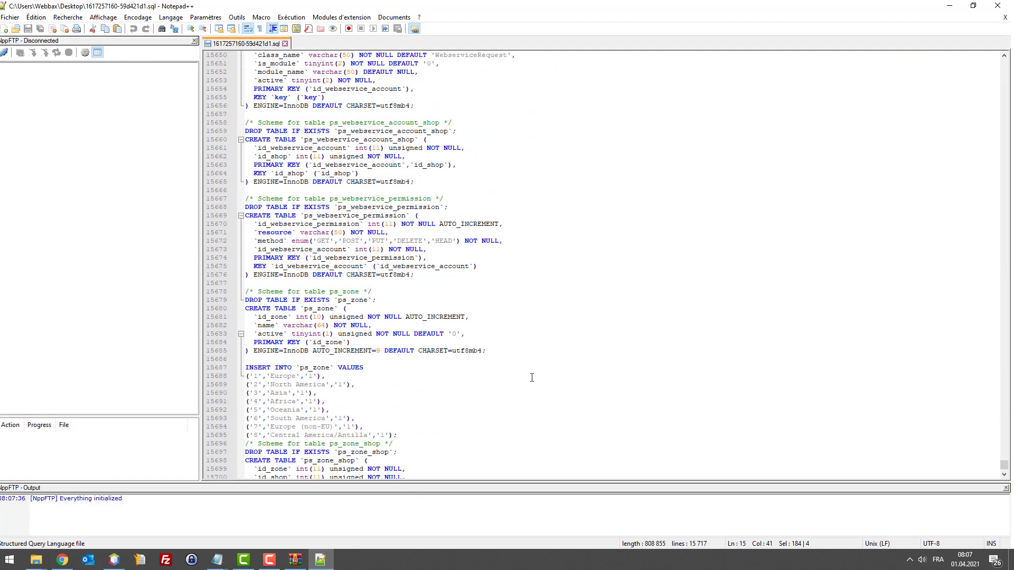
pyautogui.click(476, 236)
# Step: Search the SQL backup for @ and step through each matching e-mail address
pyautogui.hotkey('ctrl', 'f')
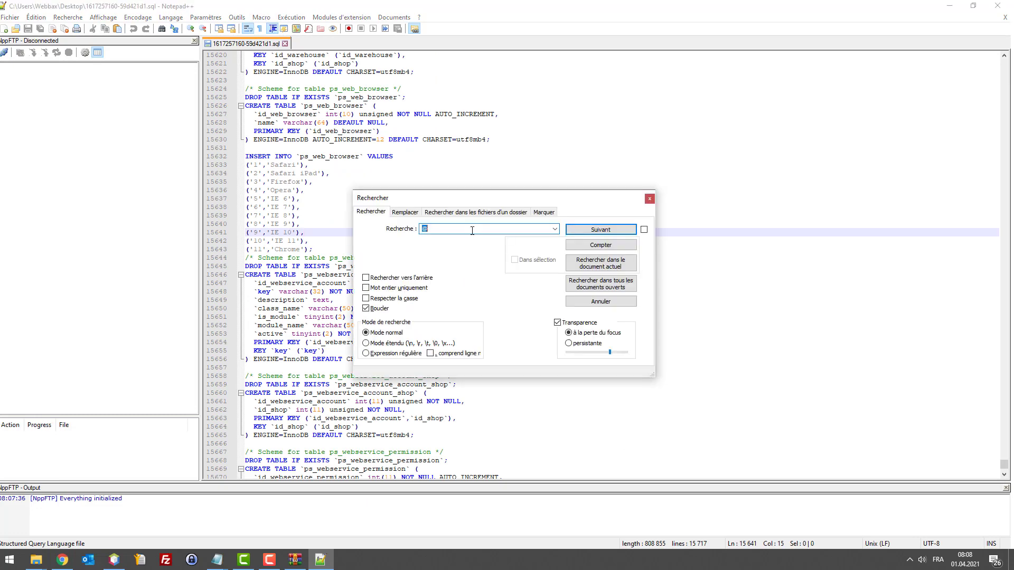
pyautogui.press('Return')
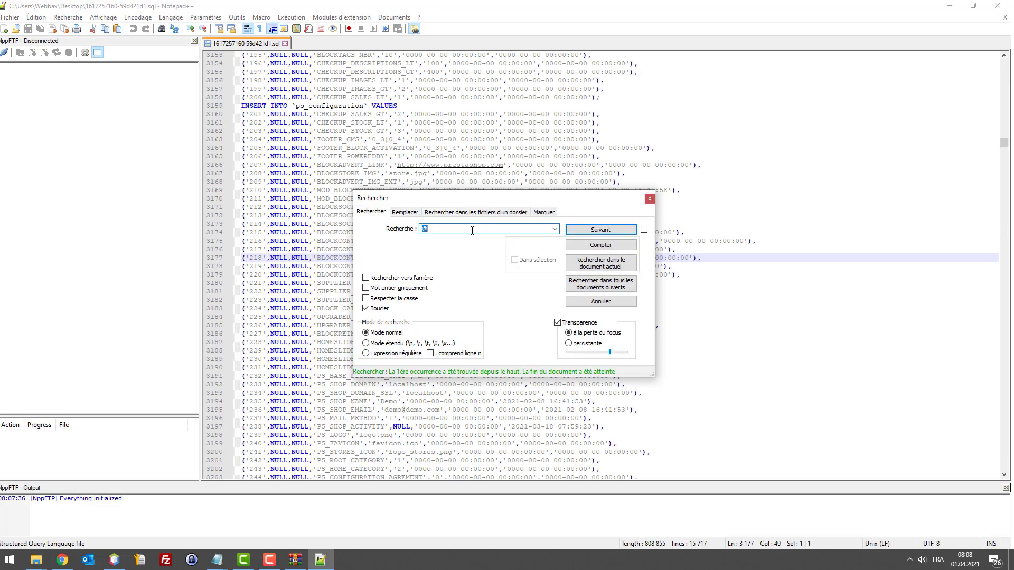
pyautogui.press('Return')
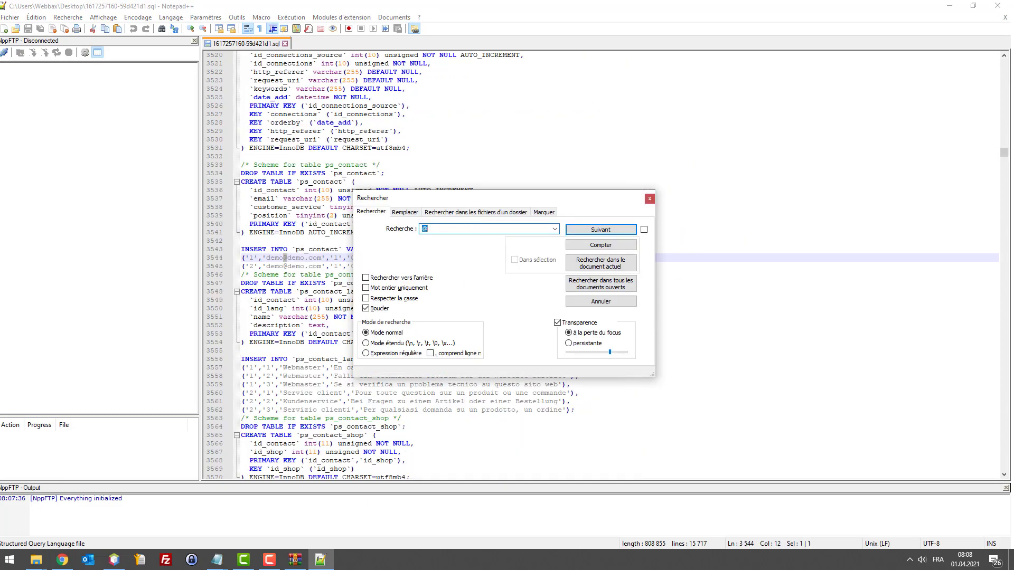
pyautogui.press('Return')
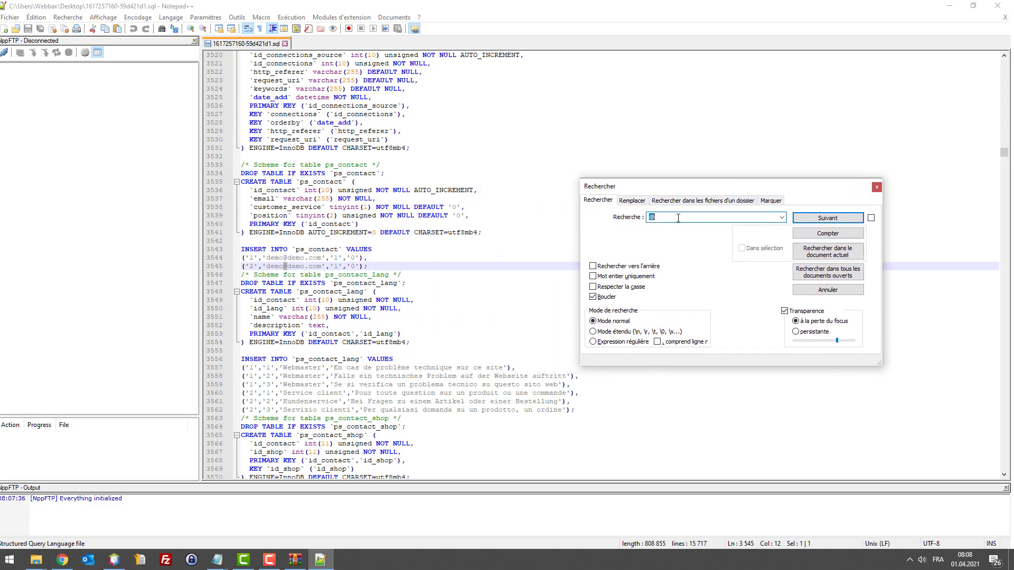
pyautogui.moveTo(702, 192); pyautogui.dragTo(604, 348)
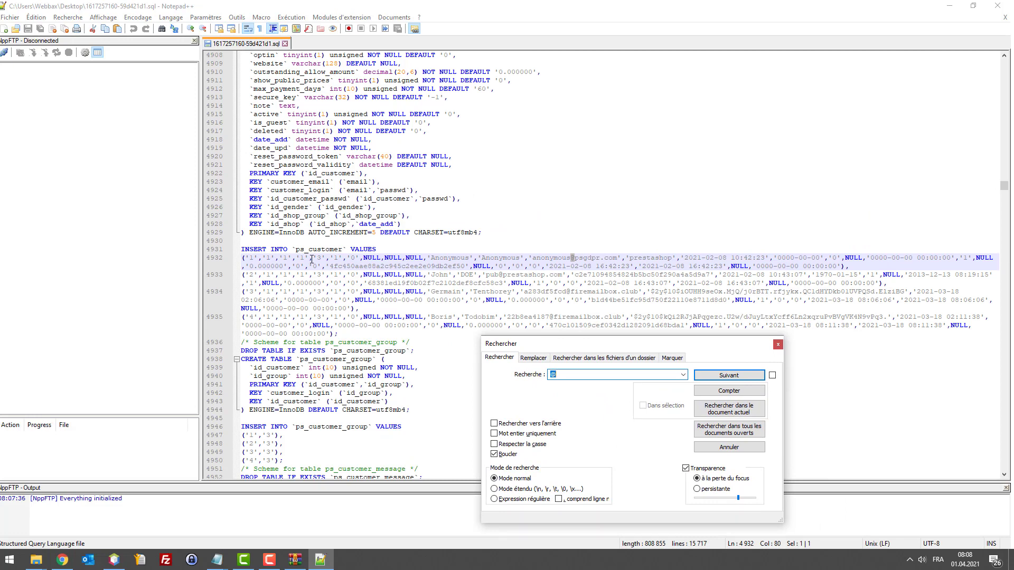
pyautogui.click(702, 376)
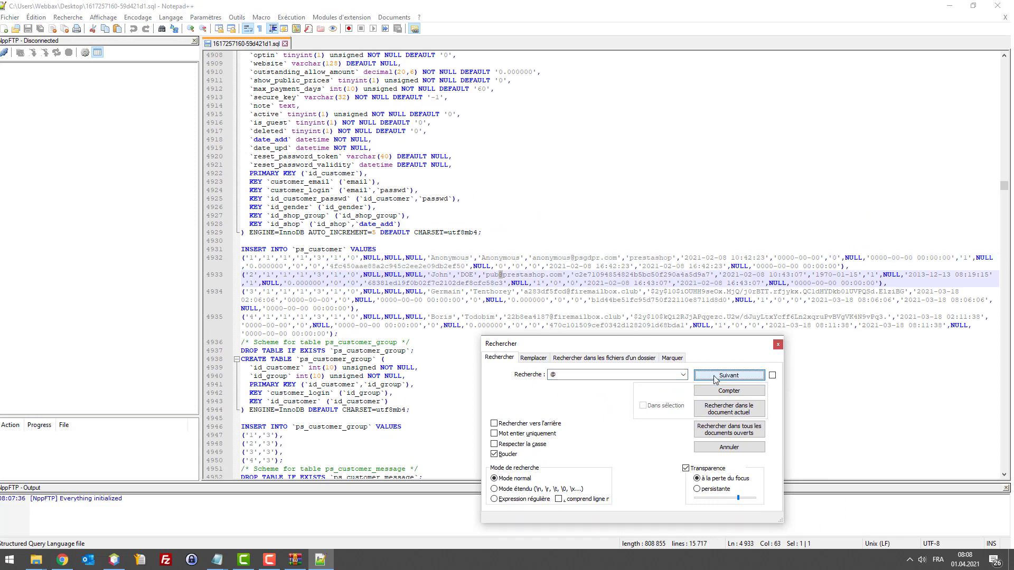
pyautogui.click(710, 377)
pyautogui.click(715, 378)
pyautogui.click(714, 379)
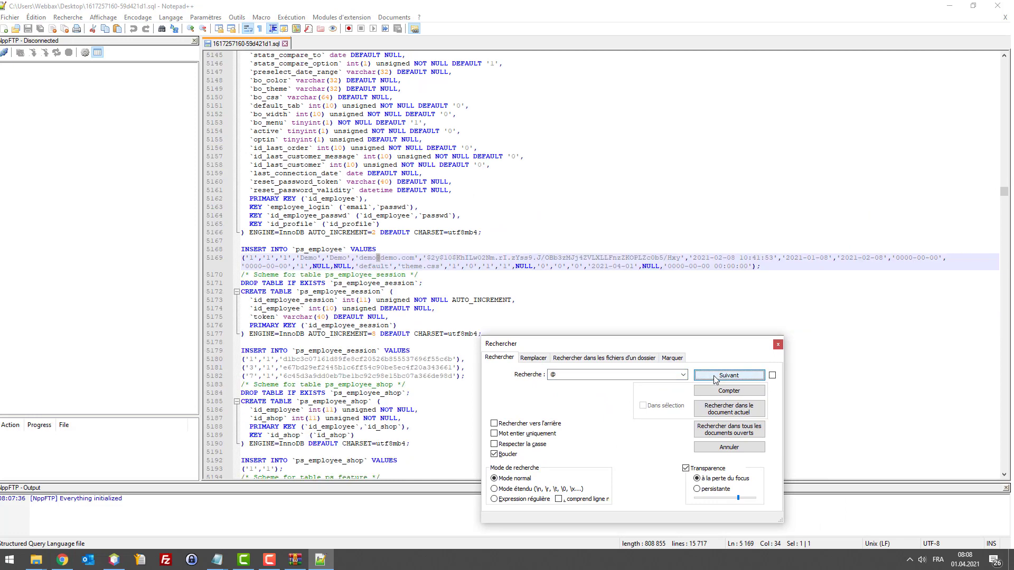
pyautogui.click(714, 379)
pyautogui.click(714, 378)
pyautogui.click(778, 343)
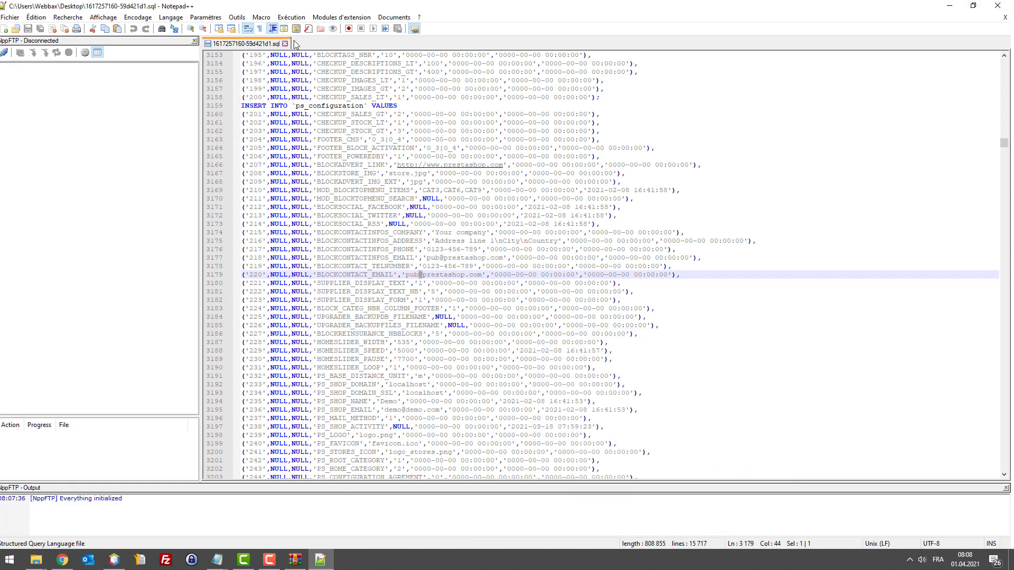
pyautogui.scroll(-1, 881, 119)
pyautogui.moveTo(1004, 143); pyautogui.dragTo(1004, 461)
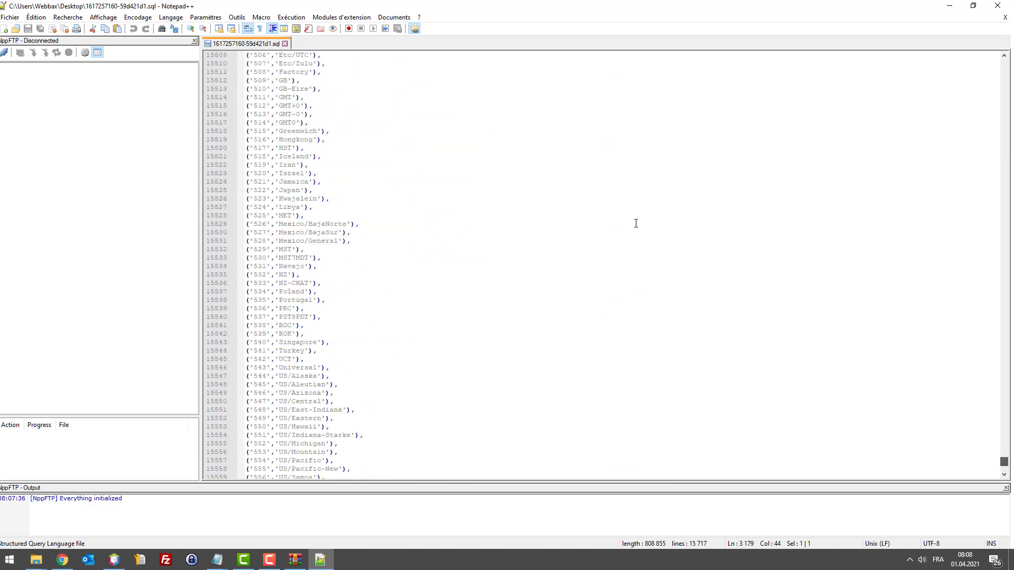
pyautogui.click(285, 44)
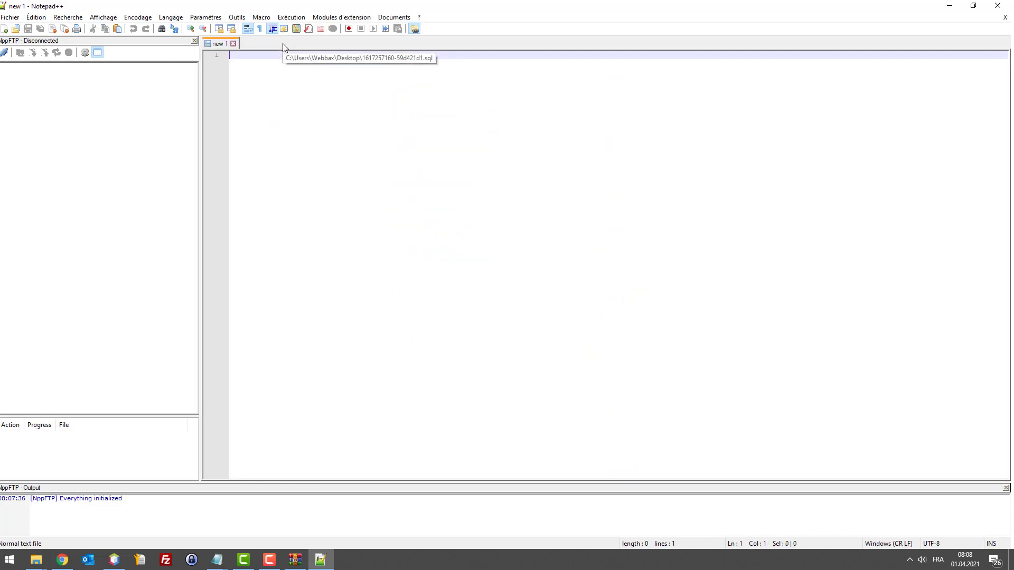
# Step: Reopen the database backup archive in WinRAR, select its .sql file, then close the archive
pyautogui.click(948, 5)
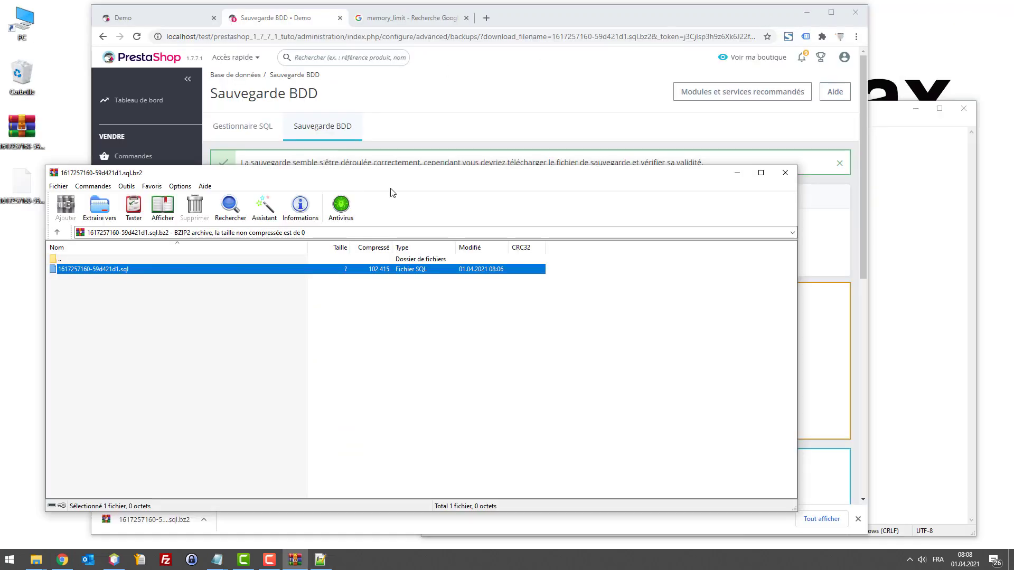
pyautogui.click(785, 174)
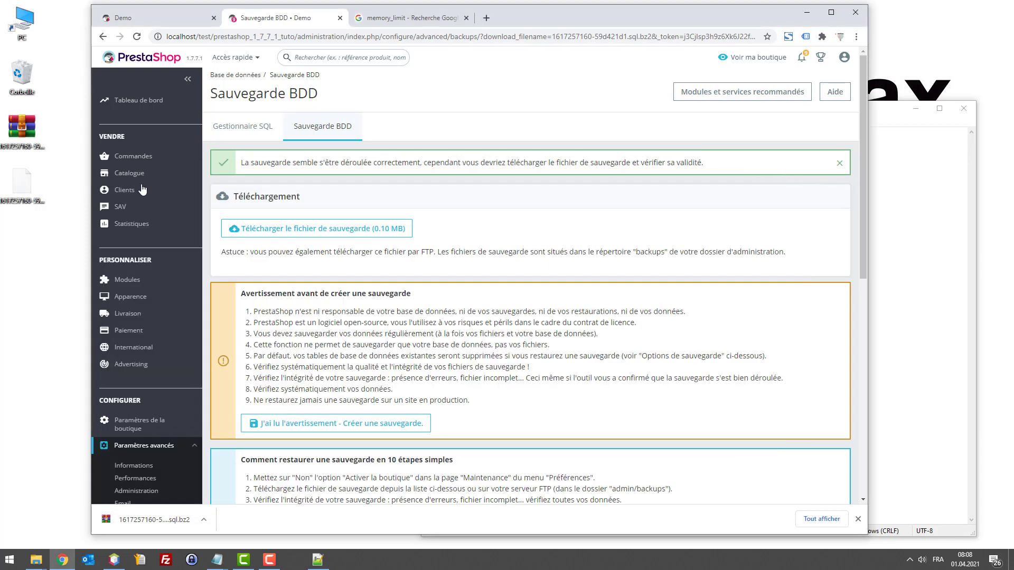
pyautogui.doubleClick(21, 126)
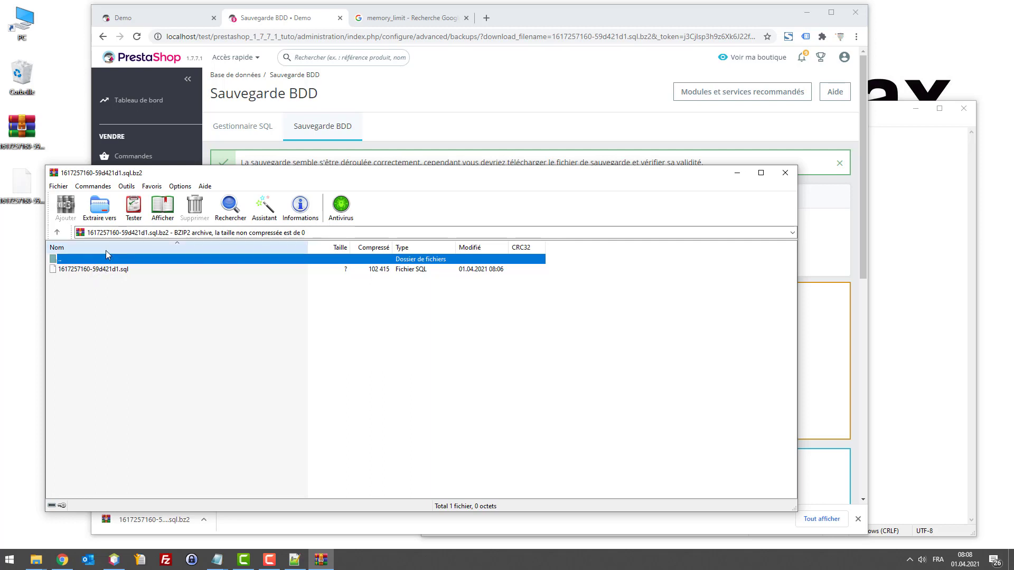
pyautogui.click(116, 270)
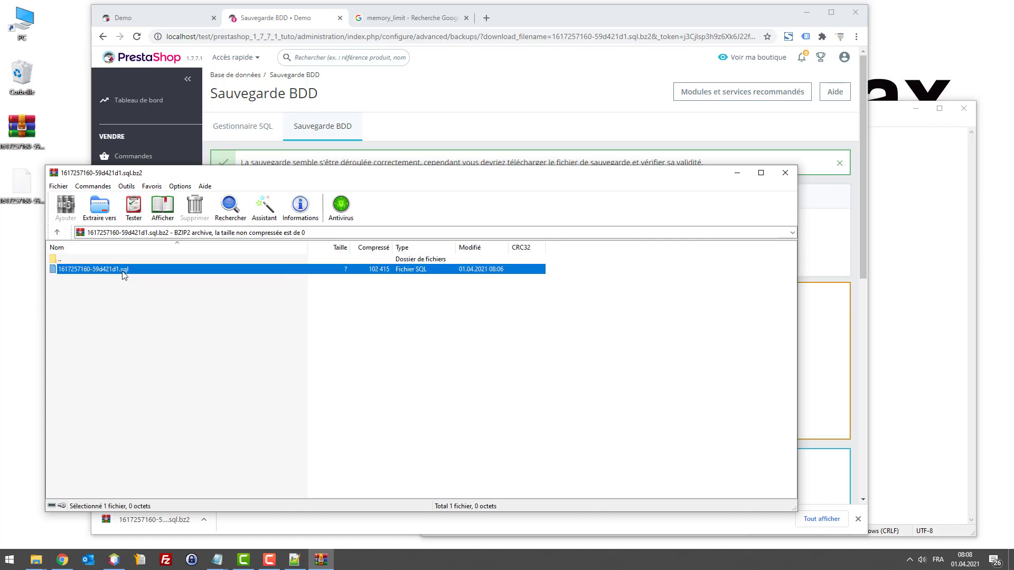
pyautogui.click(784, 172)
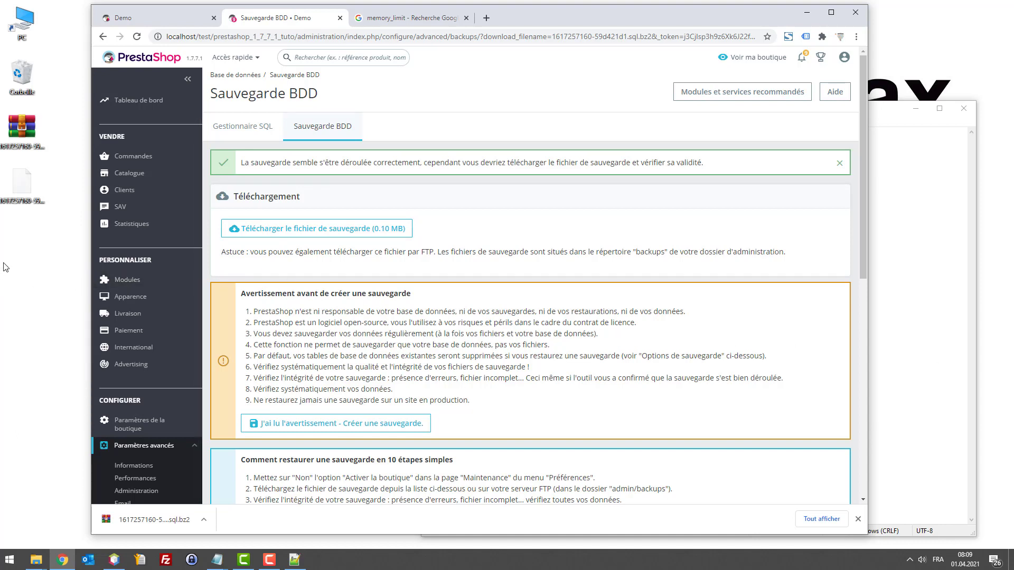
# Step: Add a new desktop folder and name it 'backup'
pyautogui.rightClick(2, 244)
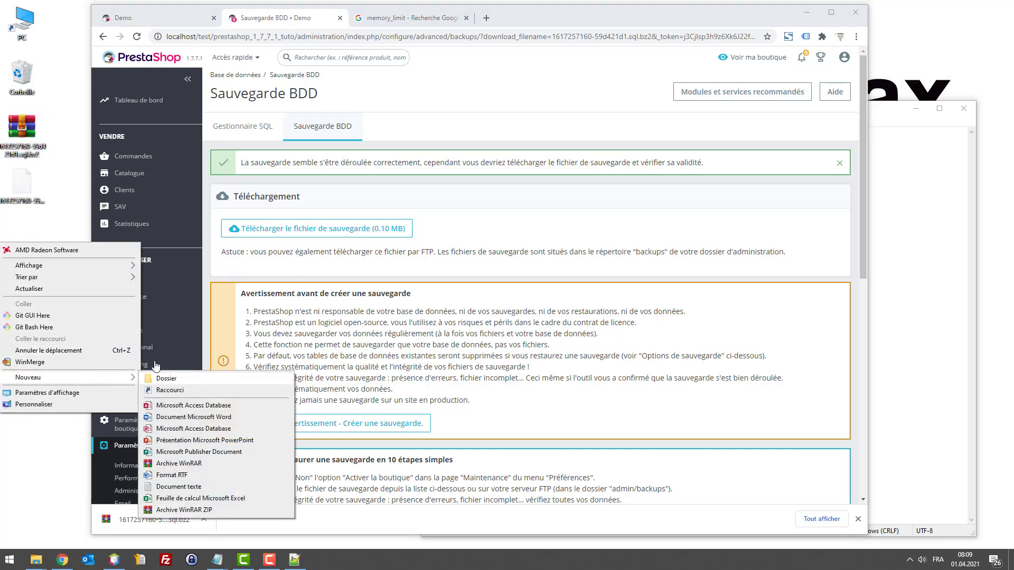
pyautogui.click(12, 183)
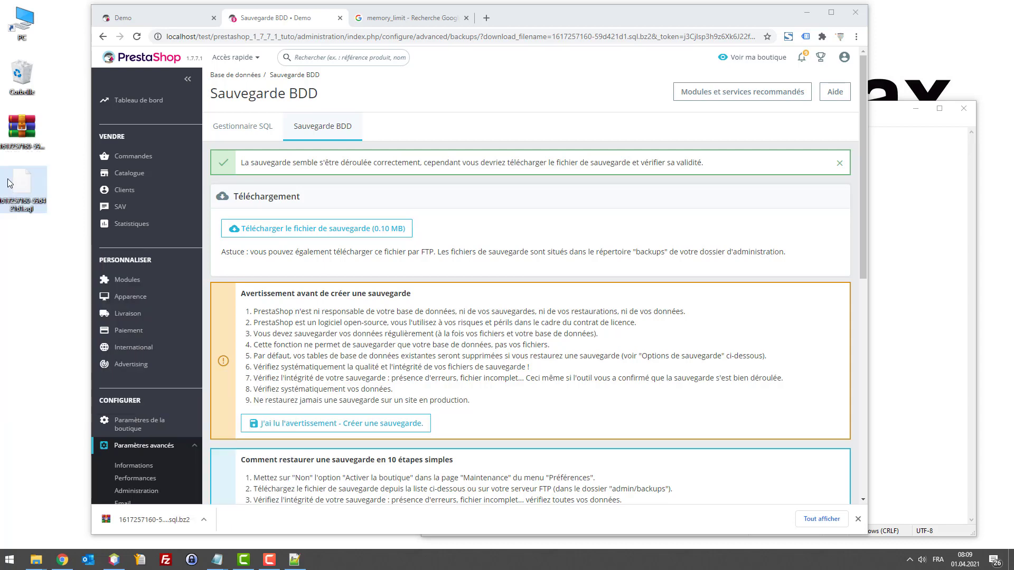
pyautogui.rightClick(2, 245)
pyautogui.moveTo(60, 380)
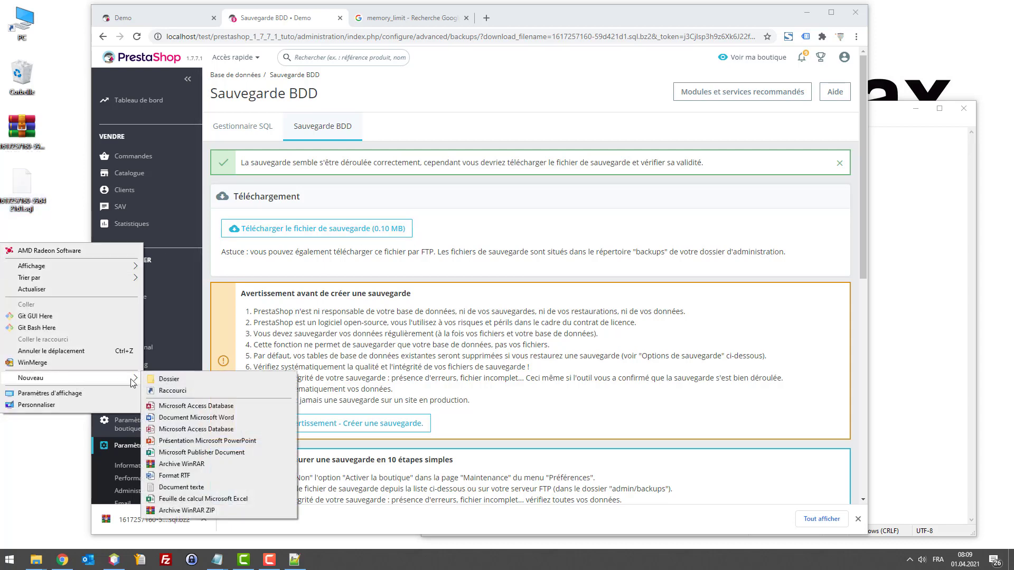
pyautogui.click(154, 381)
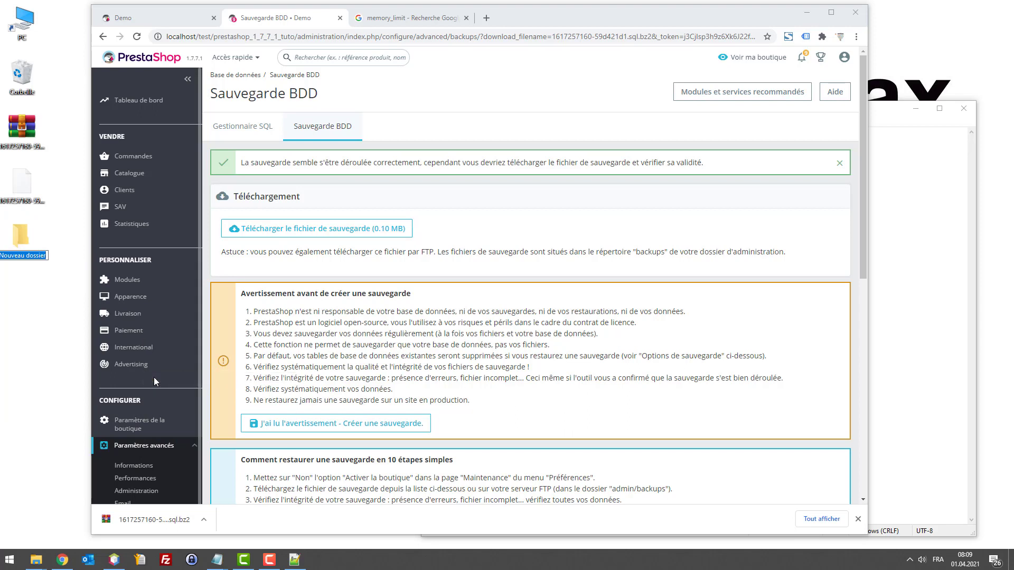
pyautogui.write('backup')
pyautogui.press('Return')
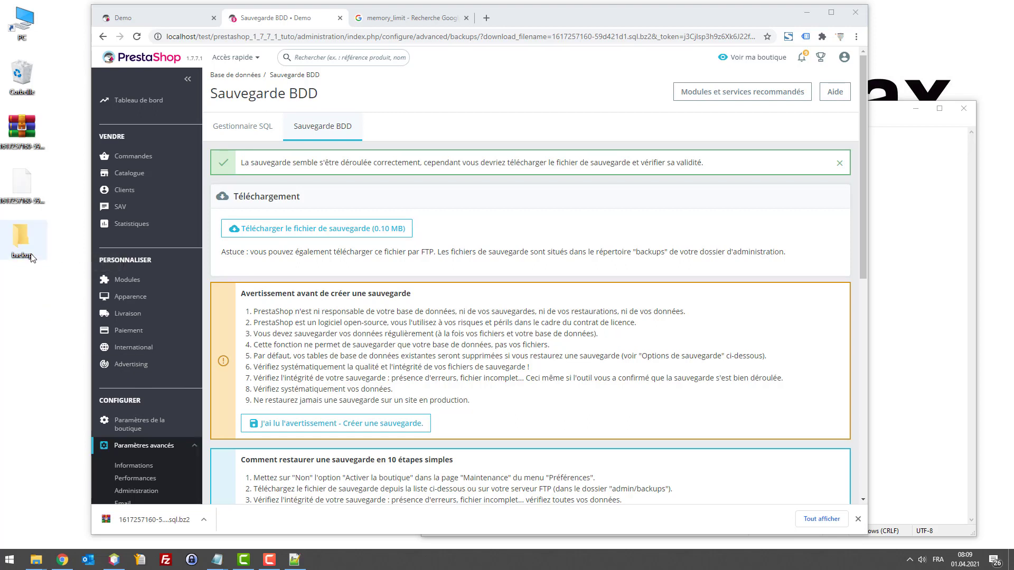
# Step: Inside the backup folder, create and open a dated subfolder named 01.04.21
pyautogui.doubleClick(17, 246)
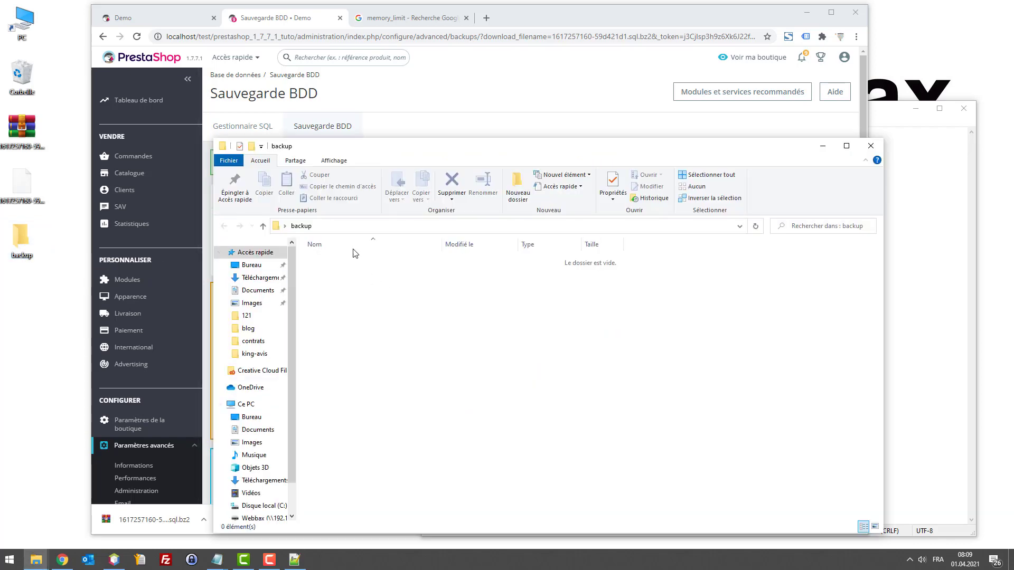
pyautogui.moveTo(345, 153); pyautogui.dragTo(221, 159)
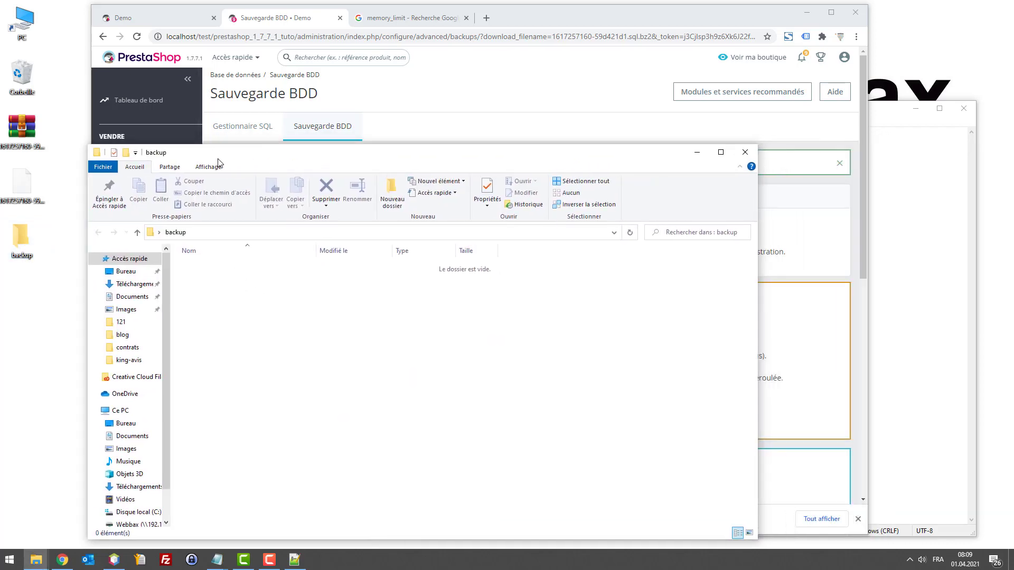
pyautogui.rightClick(217, 286)
pyautogui.moveTo(291, 463)
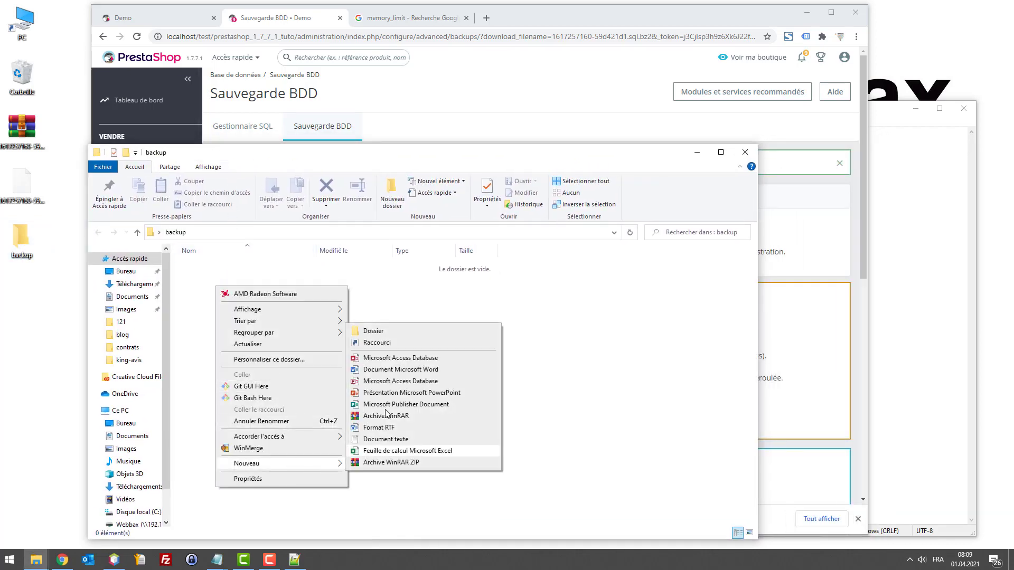
pyautogui.click(381, 332)
pyautogui.write('01.')
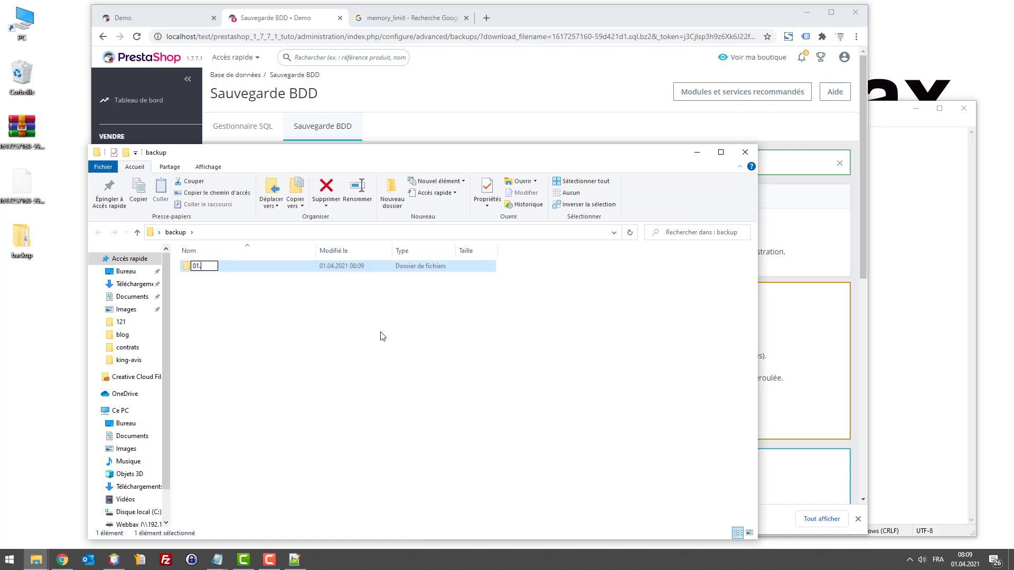
pyautogui.write('03')
pyautogui.write('.21')
pyautogui.press('Return')
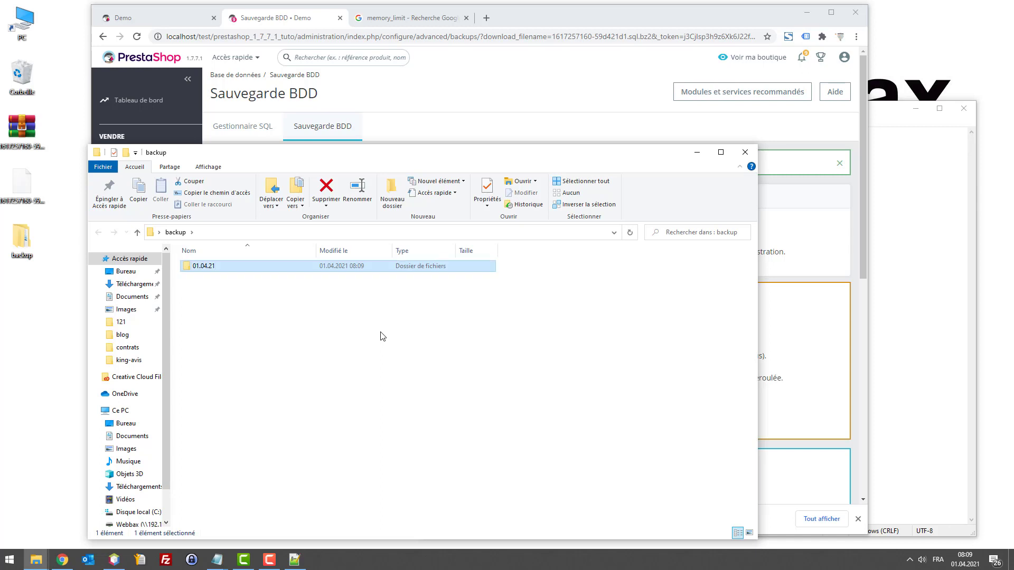
pyautogui.press('Return')
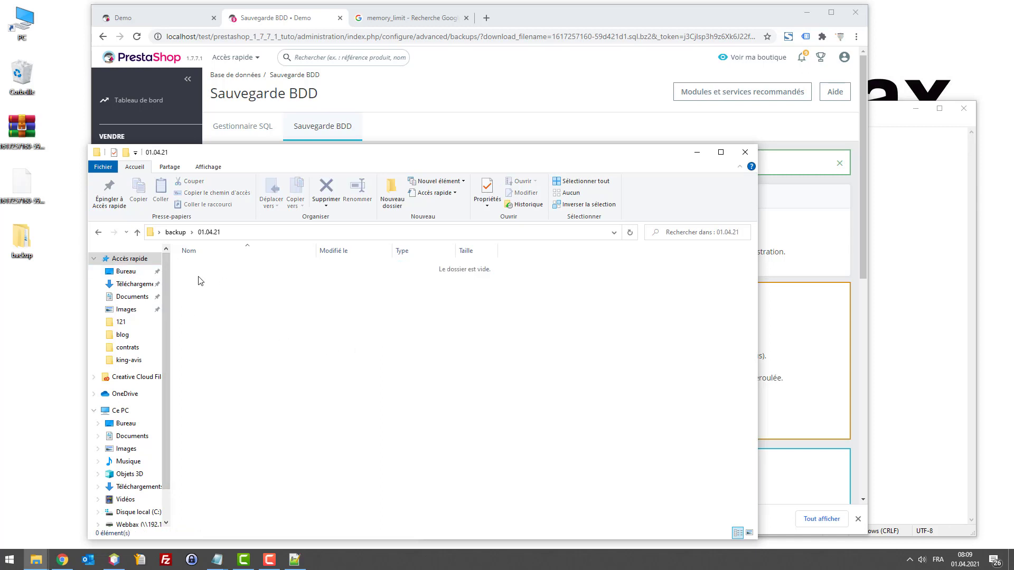
# Step: Create a db folder in 01.04.21 and move the .sql.bz2 database archive into it
pyautogui.rightClick(233, 291)
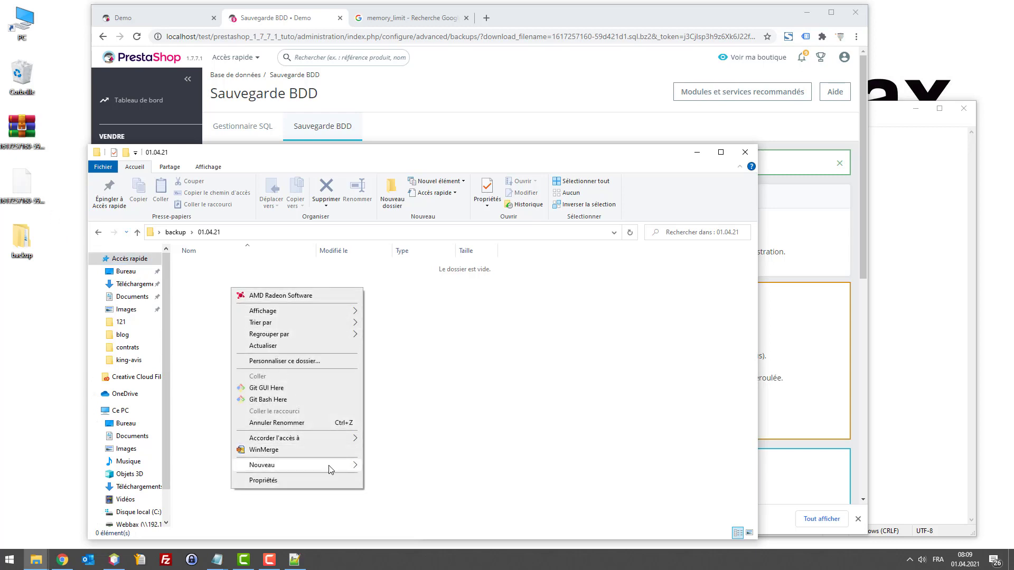
pyautogui.moveTo(335, 466)
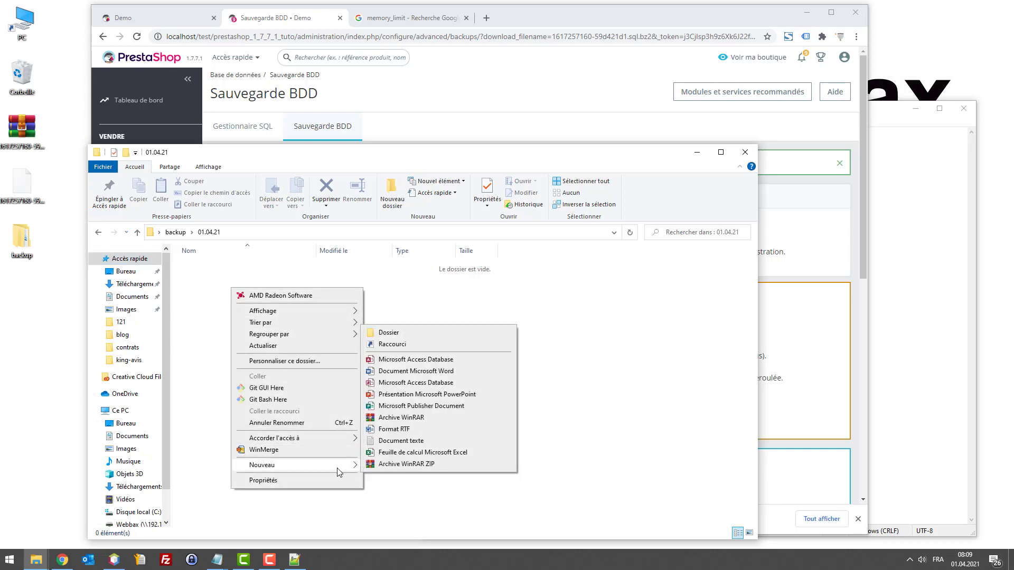
pyautogui.click(410, 334)
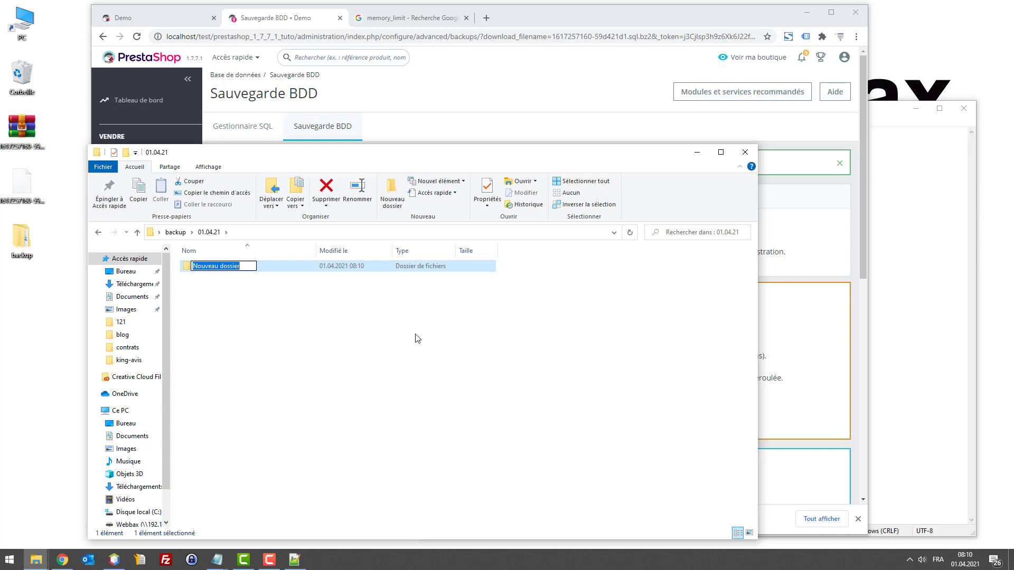
pyautogui.write('db')
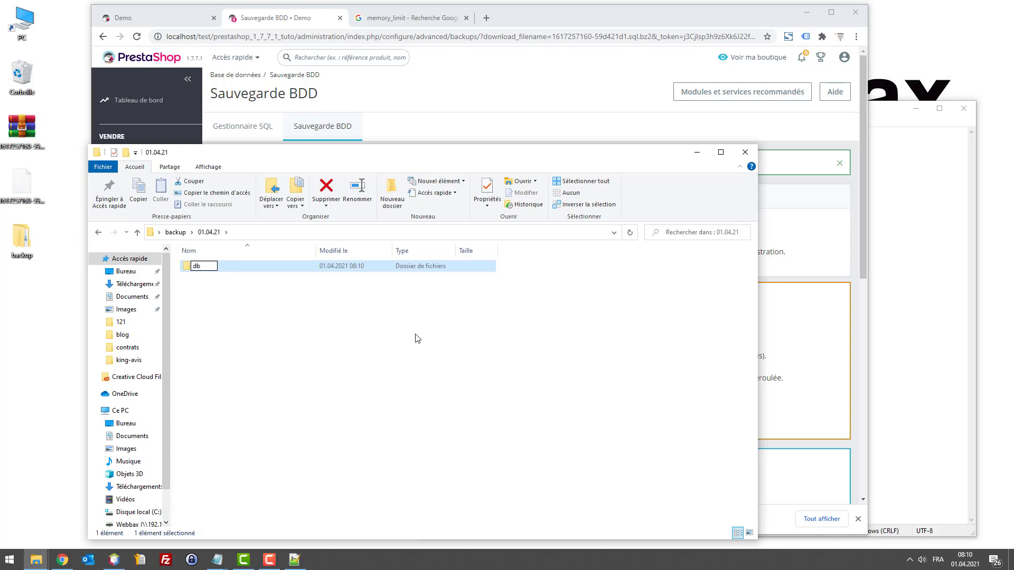
pyautogui.press('Return')
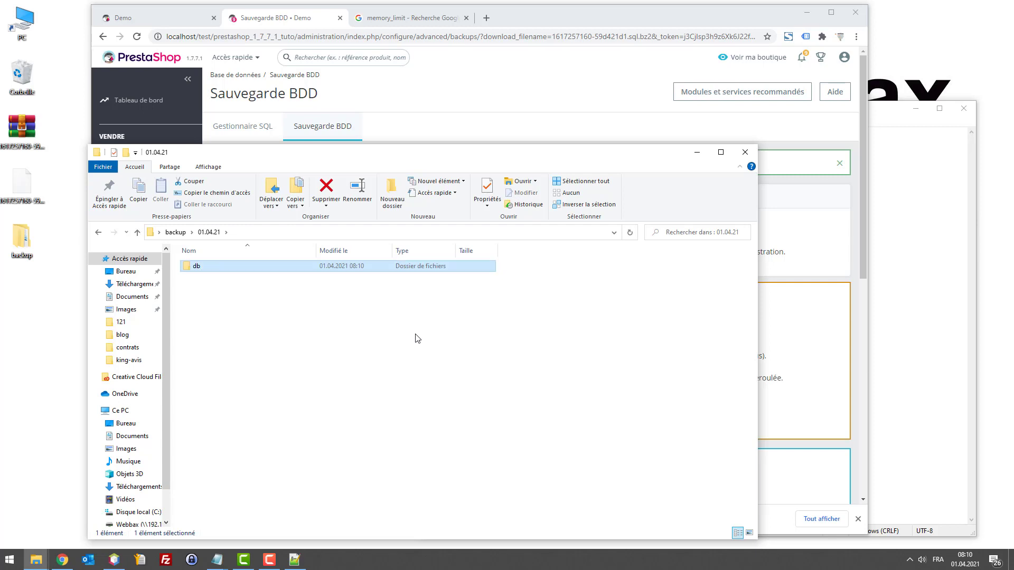
pyautogui.press('Return')
pyautogui.moveTo(31, 146); pyautogui.dragTo(294, 354)
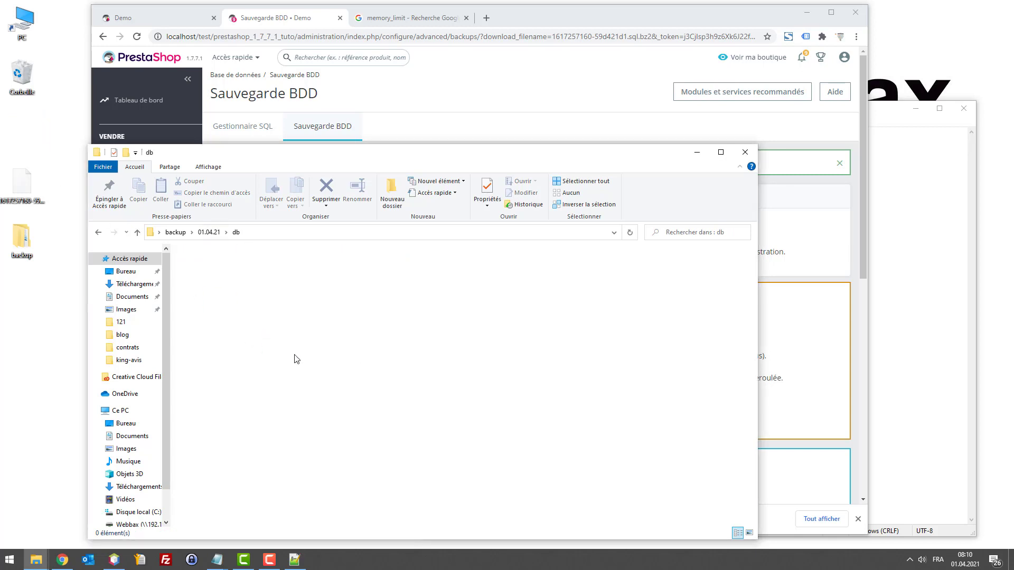
pyautogui.click(200, 235)
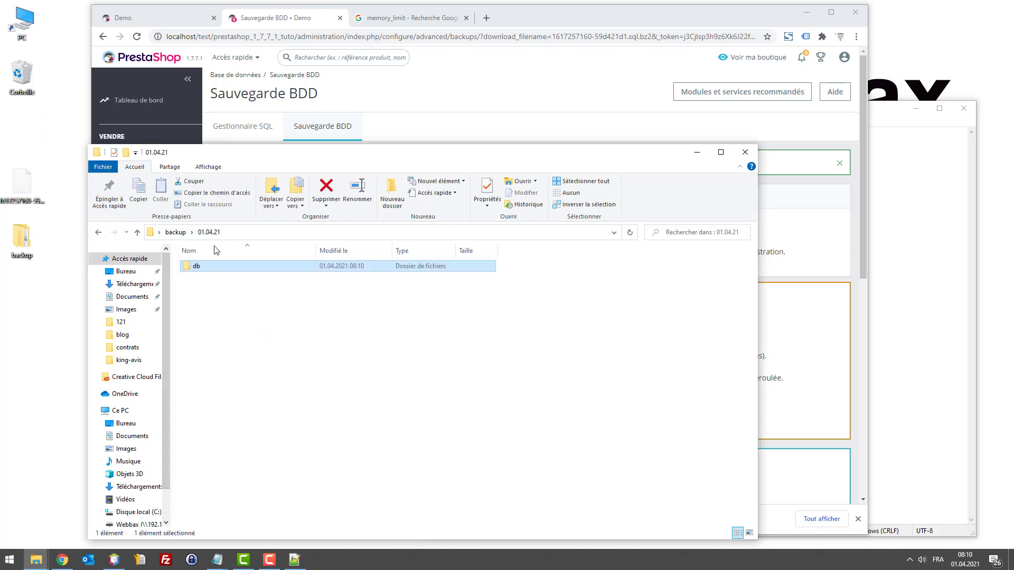
# Step: Add an ftp subfolder alongside db in 01.04.21
pyautogui.rightClick(200, 289)
pyautogui.moveTo(290, 465)
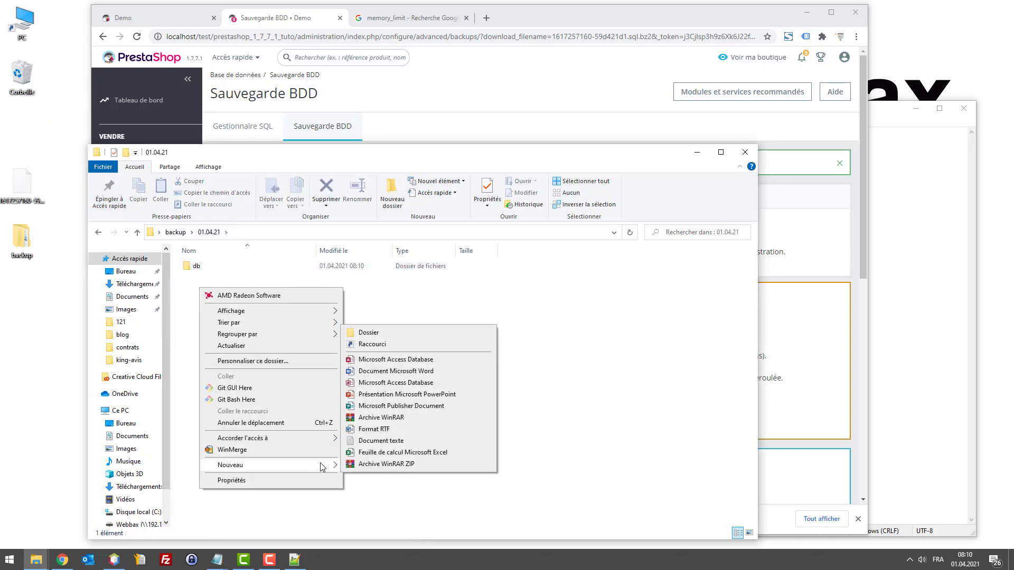
pyautogui.click(391, 331)
pyautogui.write('ft')
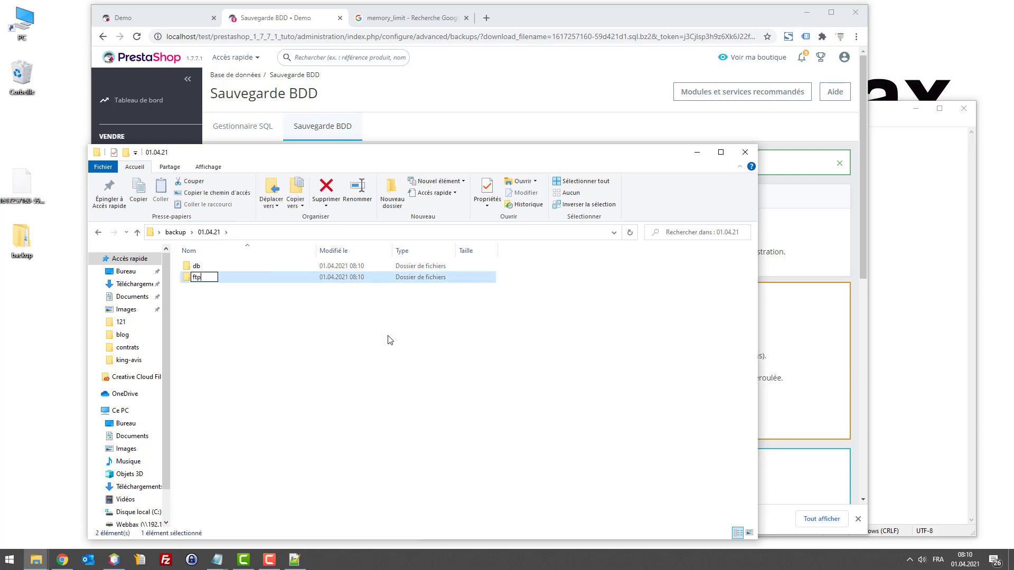
pyautogui.write('p')
pyautogui.press('Return')
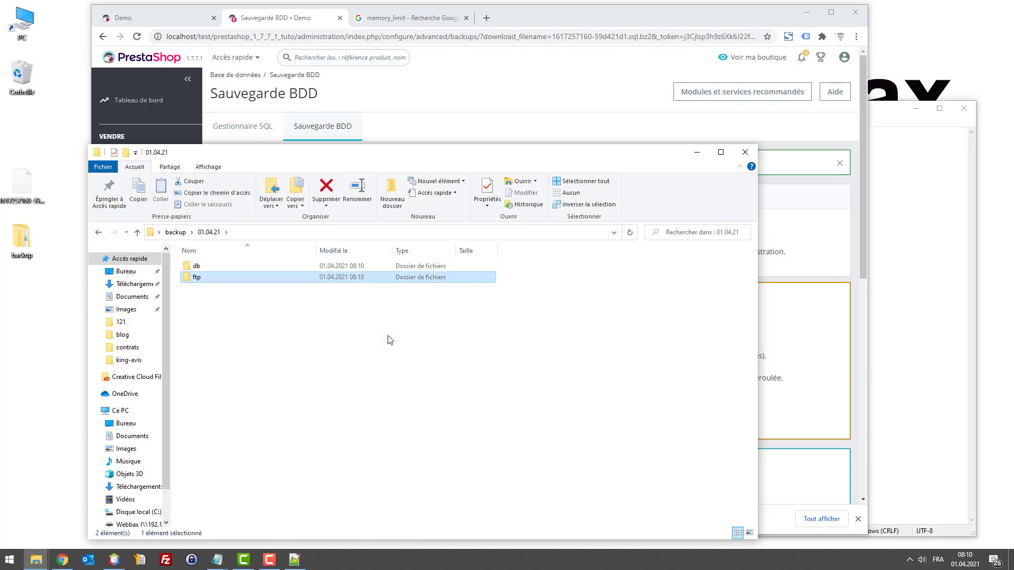
pyautogui.press('Return')
pyautogui.hotkey('alt', 'Left')
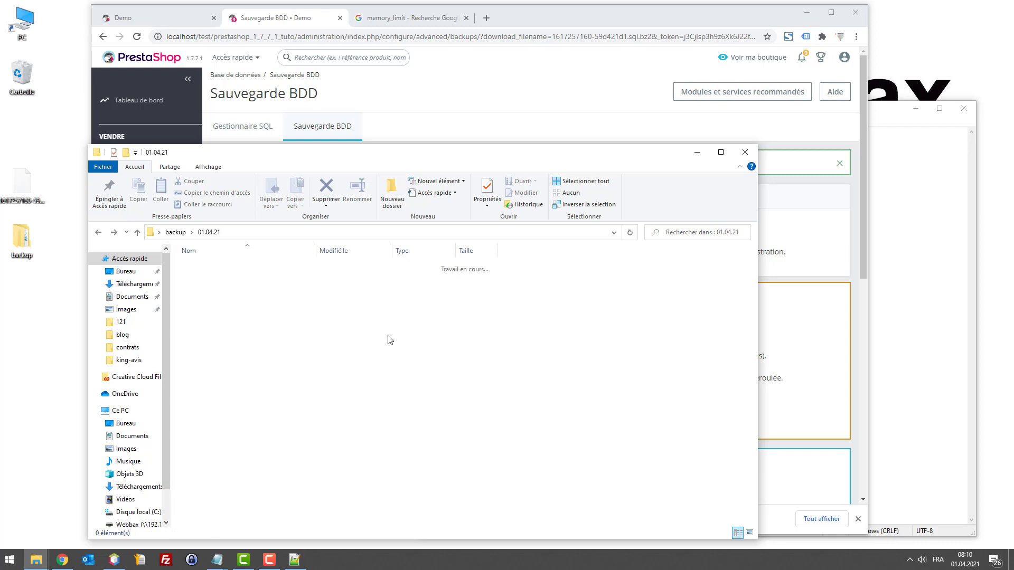
# Step: Confirm db contains the 101 Ko .sql.bz2 archive, then open the empty ftp folder
pyautogui.click(175, 232)
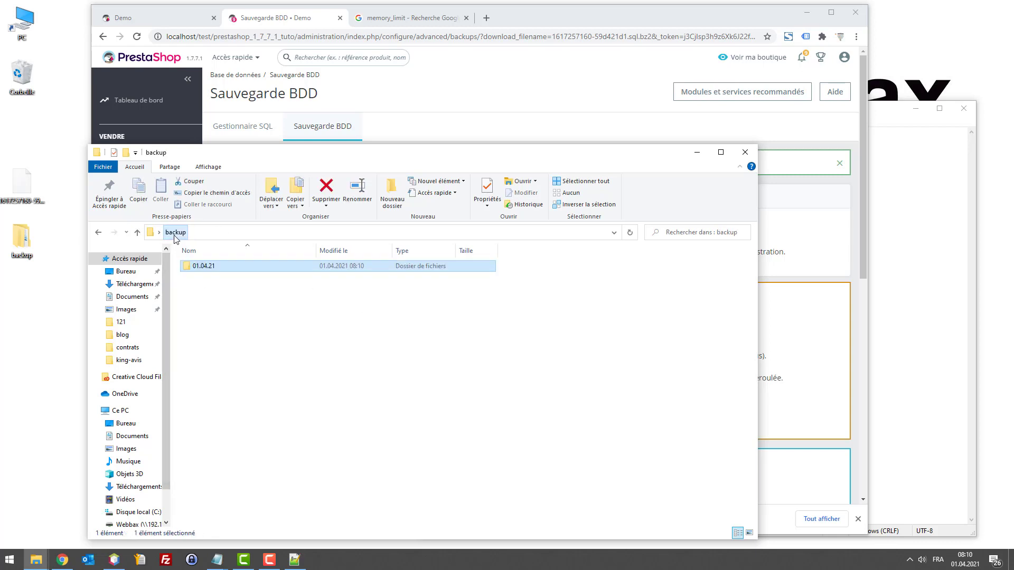
pyautogui.doubleClick(196, 268)
pyautogui.doubleClick(198, 266)
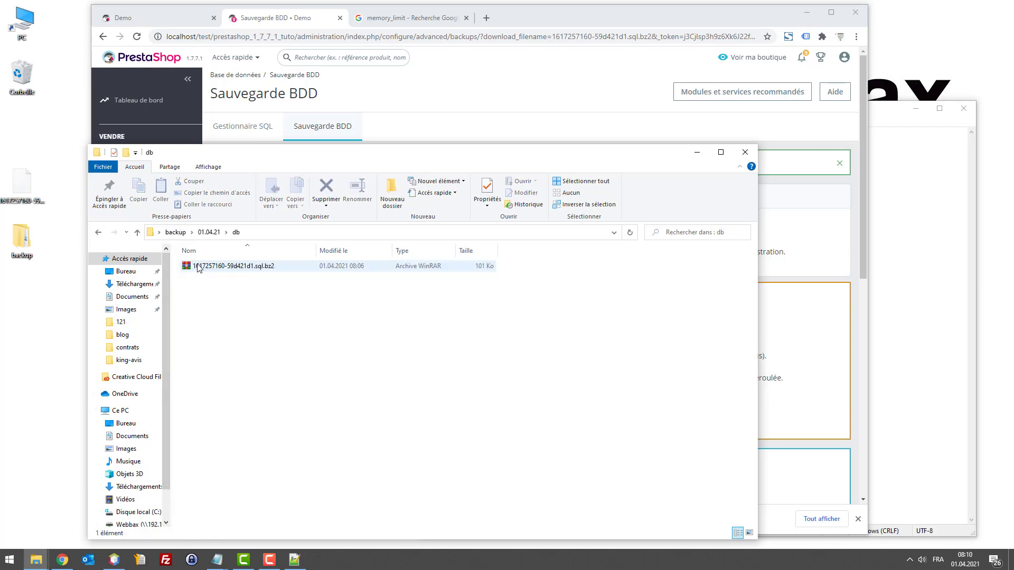
pyautogui.hotkey('alt', 'Left')
pyautogui.doubleClick(194, 280)
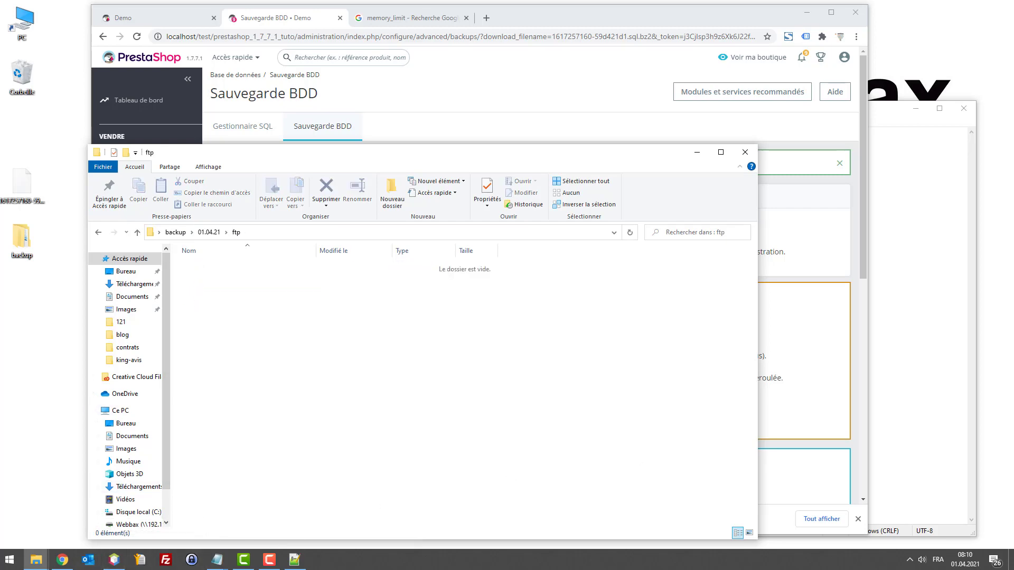
# Step: Google 'filezilla' in a new Chrome tab, then switch to the FileZilla client
pyautogui.click(488, 18)
pyautogui.write('filze')
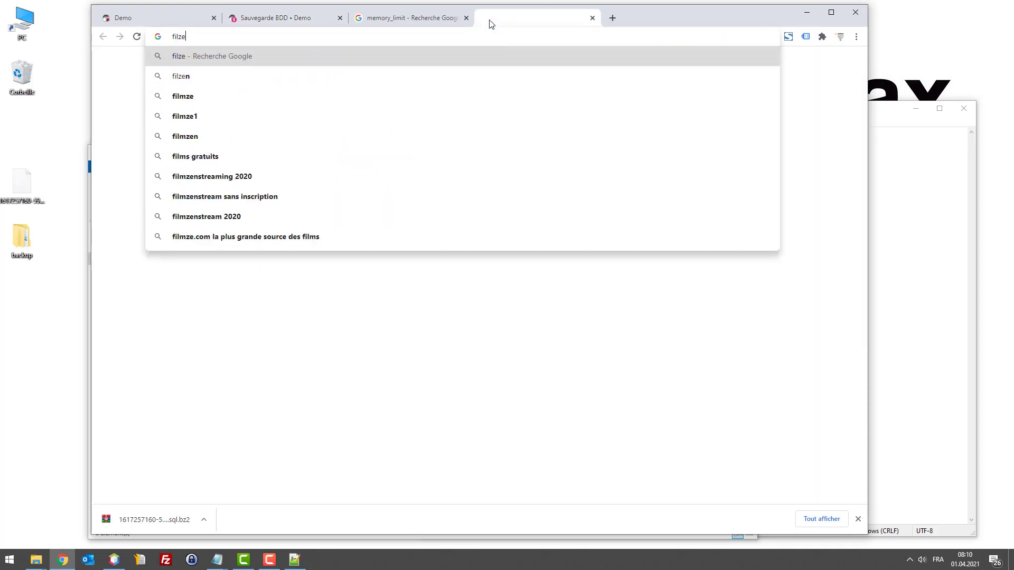
pyautogui.write('ll')
pyautogui.press('Down')
pyautogui.press('Return')
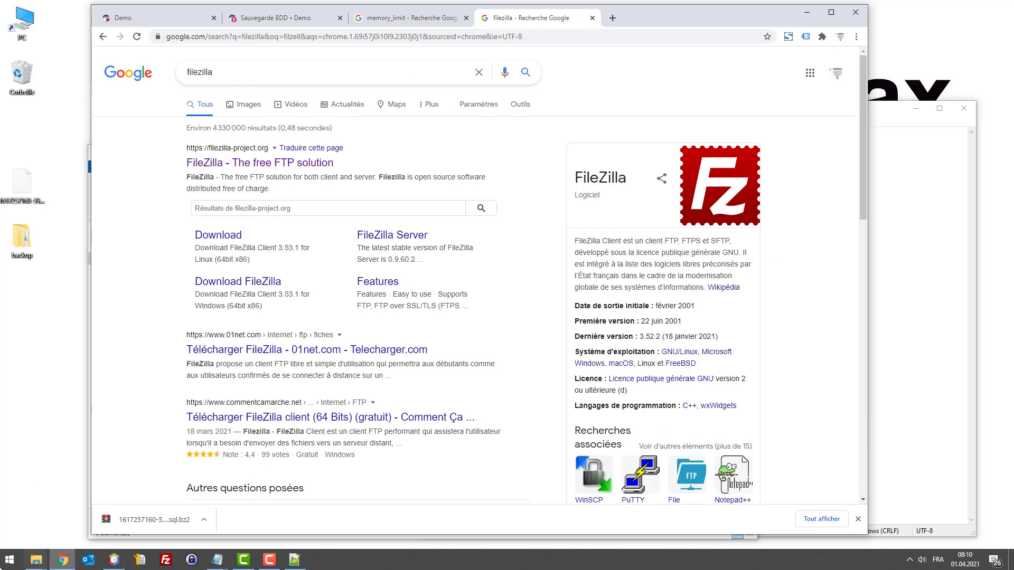
pyautogui.click(175, 564)
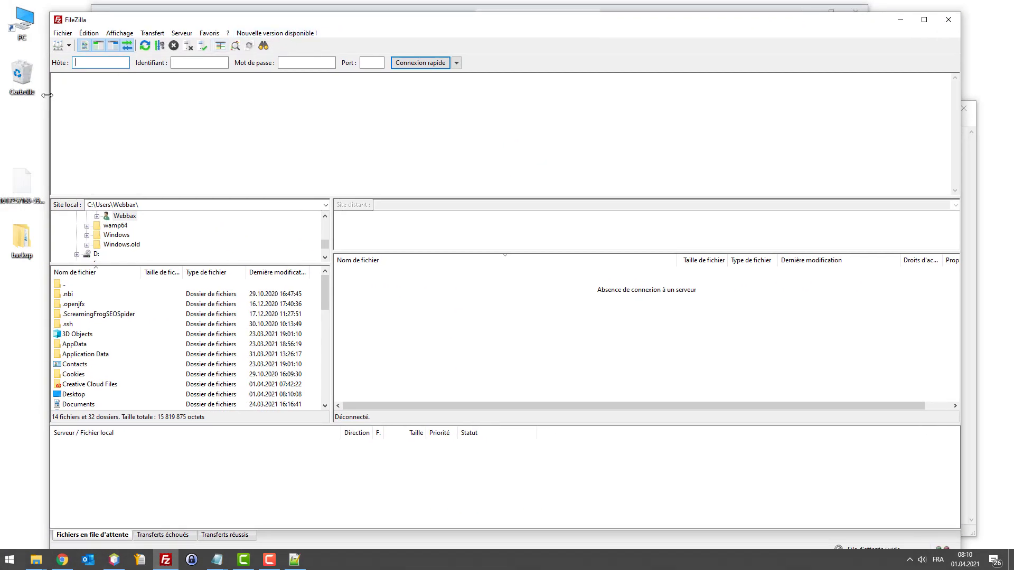
# Step: Paste the FTP host, username and password from Notepad into Quickconnect and connect to Infomaniak
pyautogui.moveTo(47, 95); pyautogui.dragTo(51, 95)
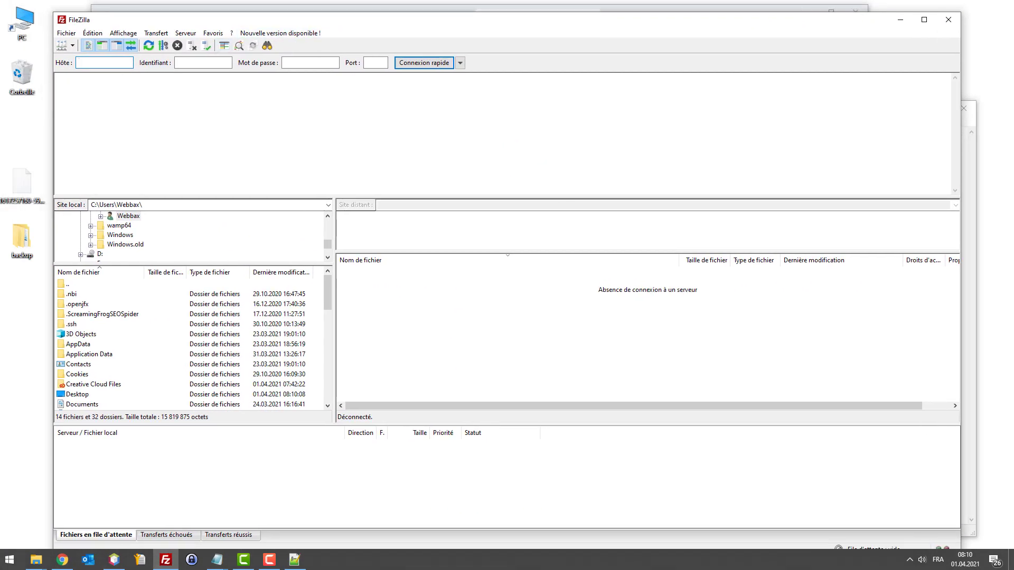
pyautogui.click(217, 560)
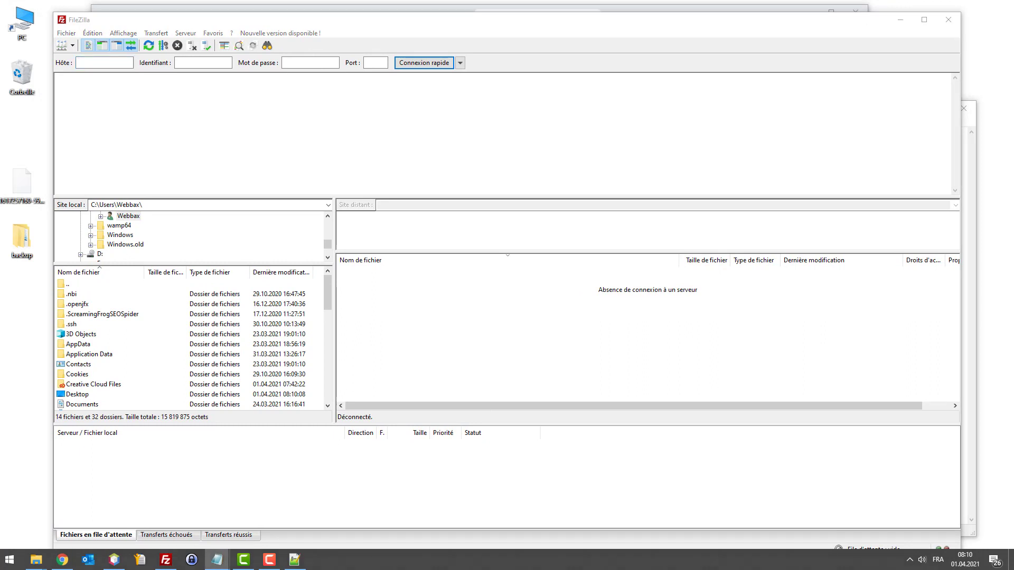
pyautogui.click(98, 64)
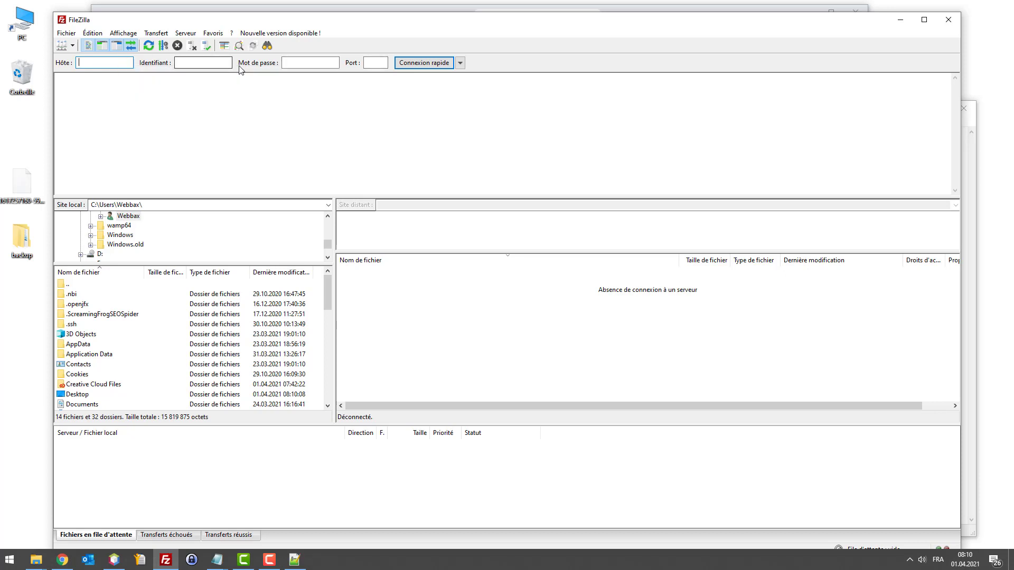
pyautogui.hotkey('ctrl', 'v')
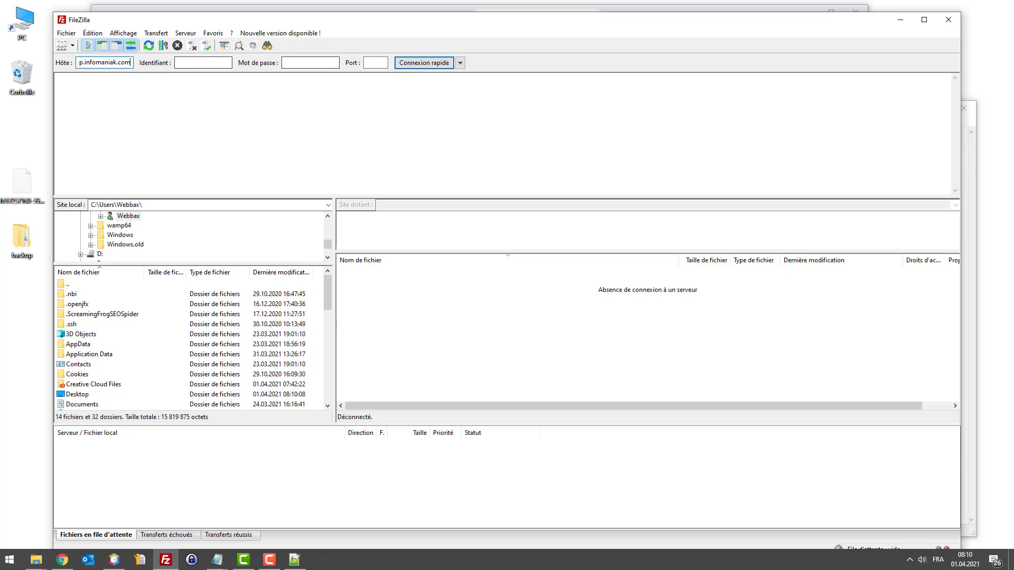
pyautogui.hotkey('alt', 'Tab')
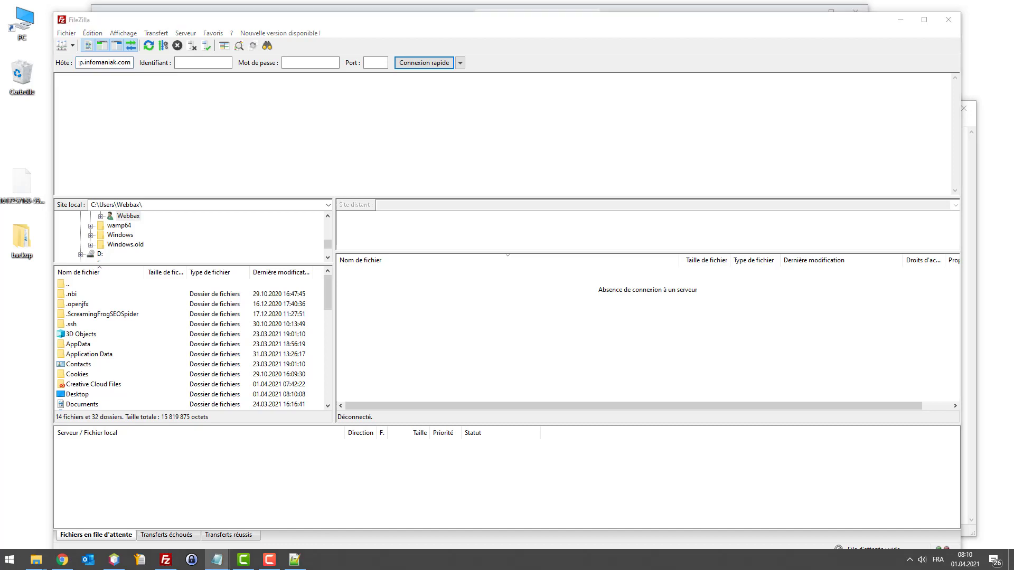
pyautogui.click(181, 63)
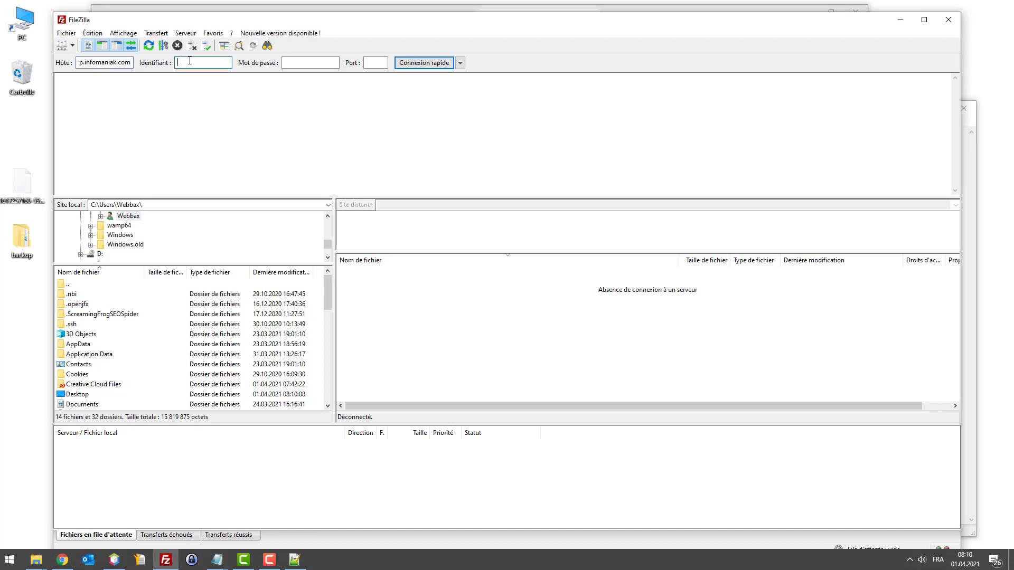
pyautogui.hotkey('alt', 'Tab')
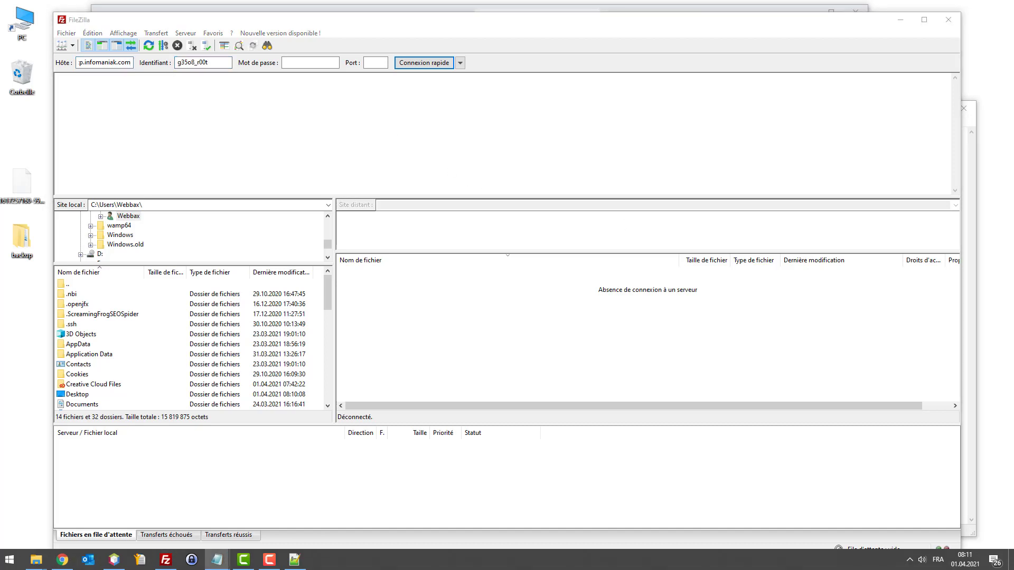
pyautogui.click(293, 60)
pyautogui.click(293, 60)
pyautogui.hotkey('ctrl', 'v')
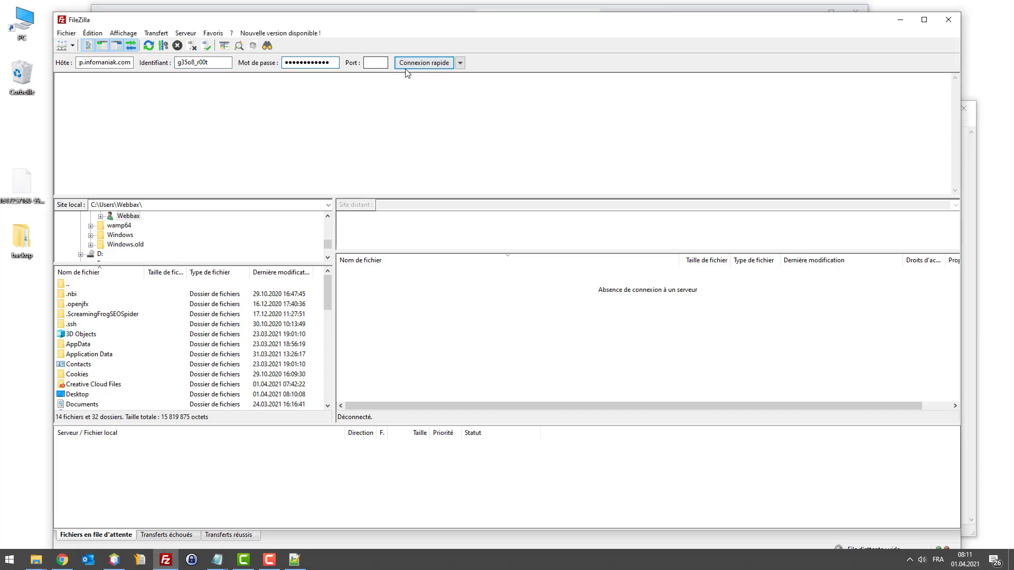
pyautogui.click(424, 63)
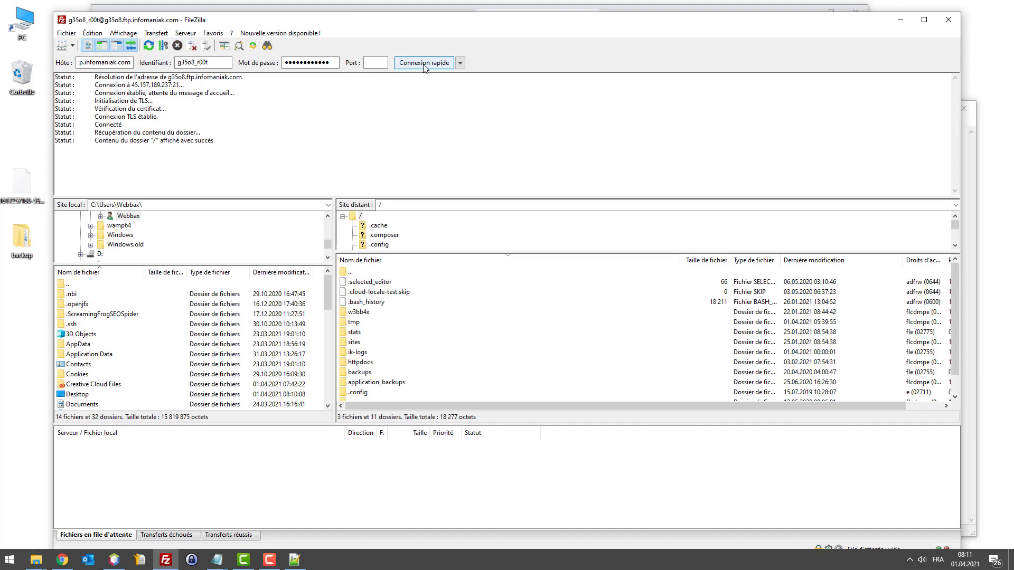
# Step: Open /w3bb4x/prestashop_1_7_6_3 on the server and scroll through its contents
pyautogui.doubleClick(363, 315)
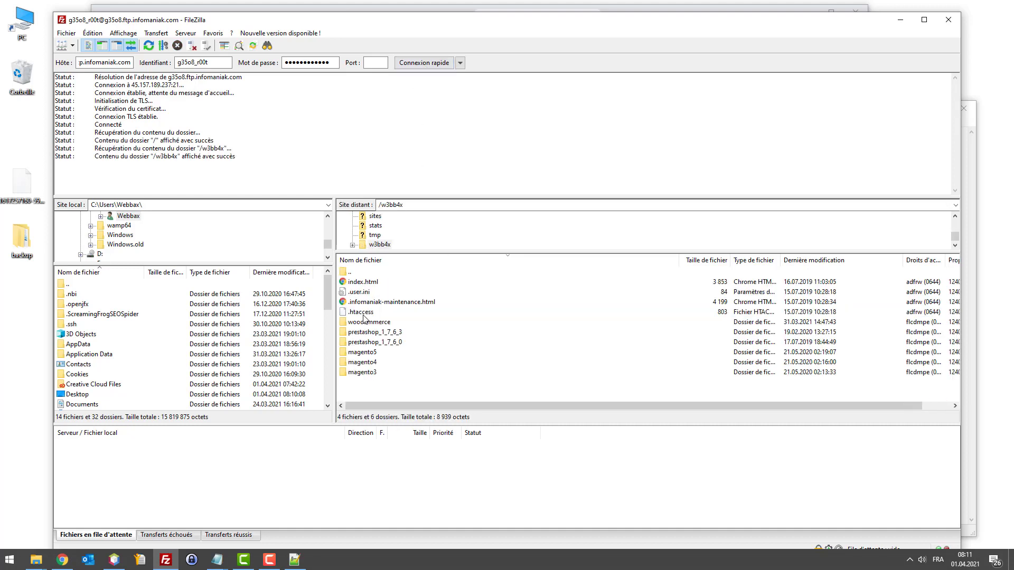
pyautogui.click(381, 343)
pyautogui.doubleClick(382, 333)
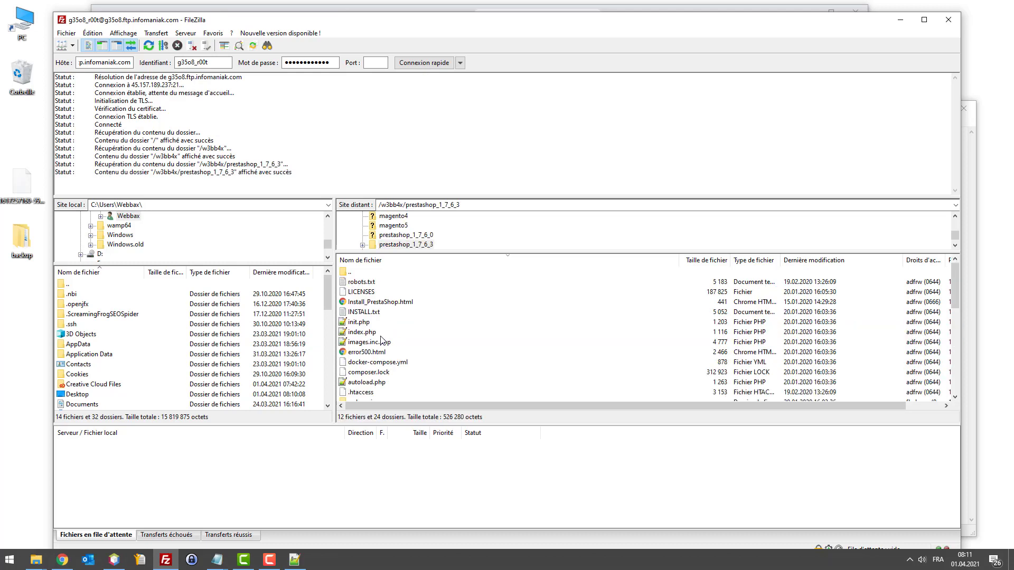
pyautogui.scroll(-8, 456, 323)
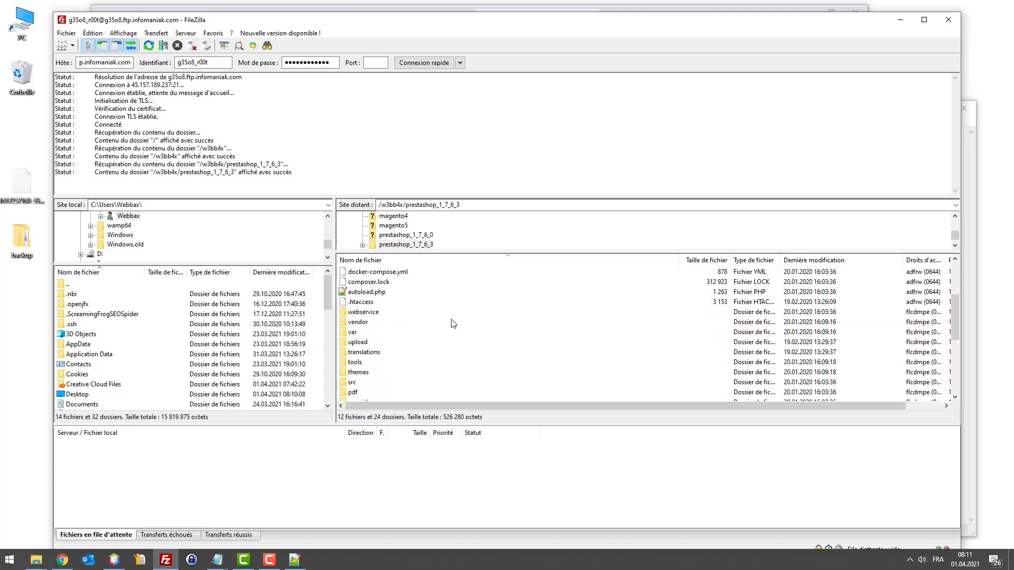
pyautogui.scroll(8, 454, 317)
pyautogui.scroll(-5, 458, 301)
pyautogui.scroll(5, 464, 294)
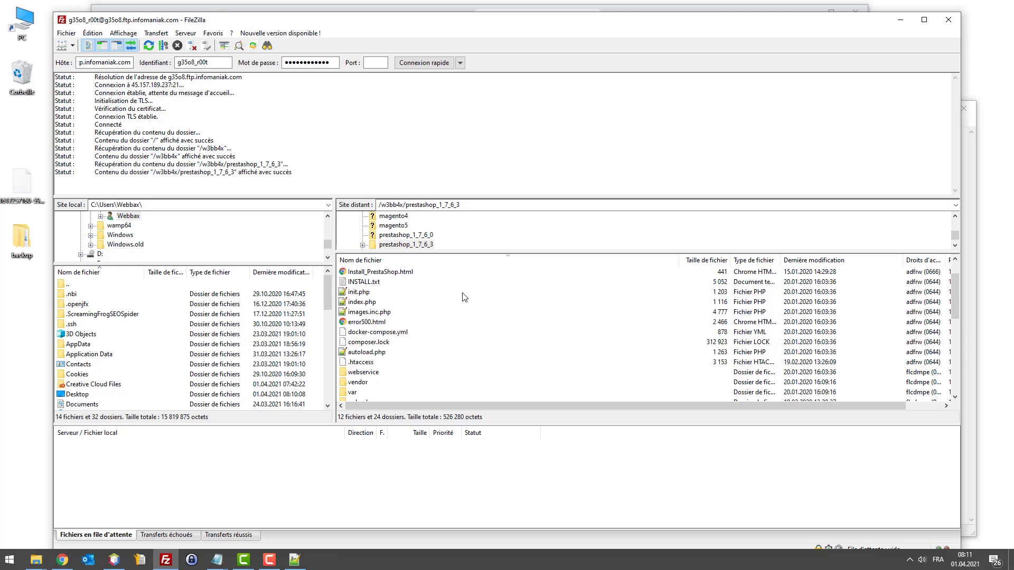
pyautogui.scroll(-4, 465, 311)
pyautogui.scroll(4, 430, 323)
pyautogui.scroll(-7, 439, 323)
pyautogui.scroll(-2, 441, 330)
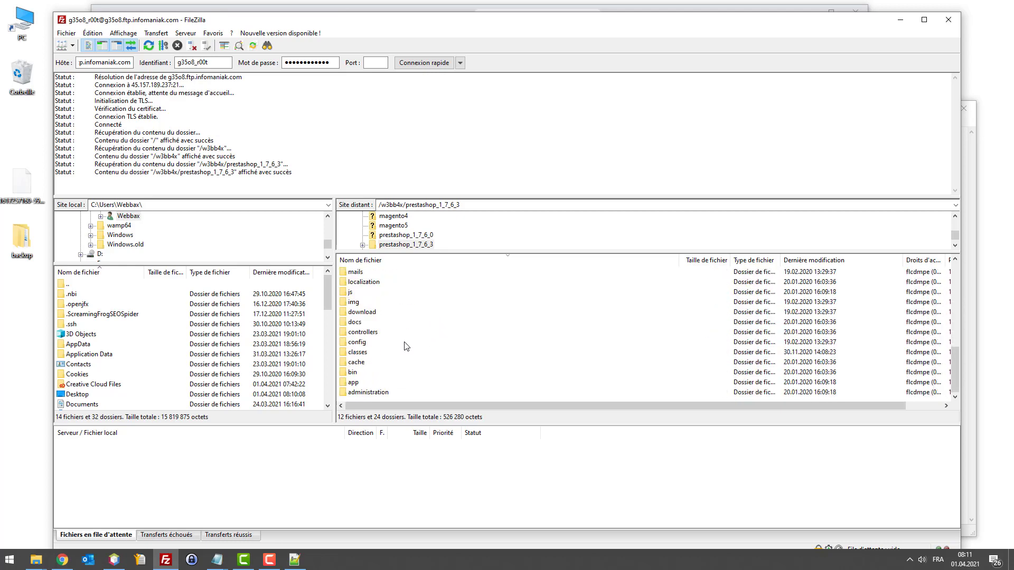
pyautogui.scroll(2, 404, 349)
# Step: Point out the site's modules, override and controllers folders
pyautogui.click(377, 325)
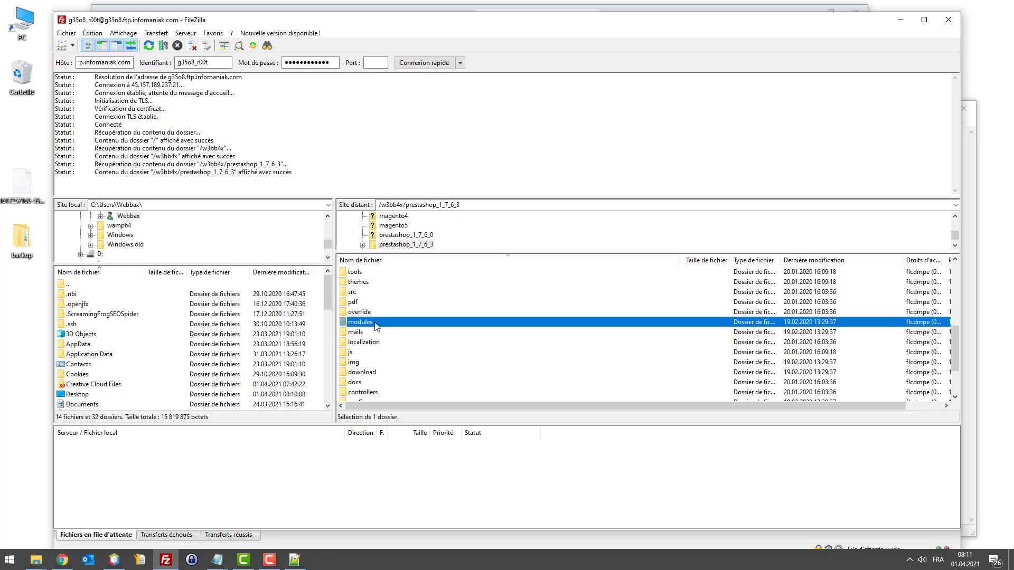
pyautogui.click(371, 313)
pyautogui.scroll(3, 378, 321)
pyautogui.scroll(-3, 380, 323)
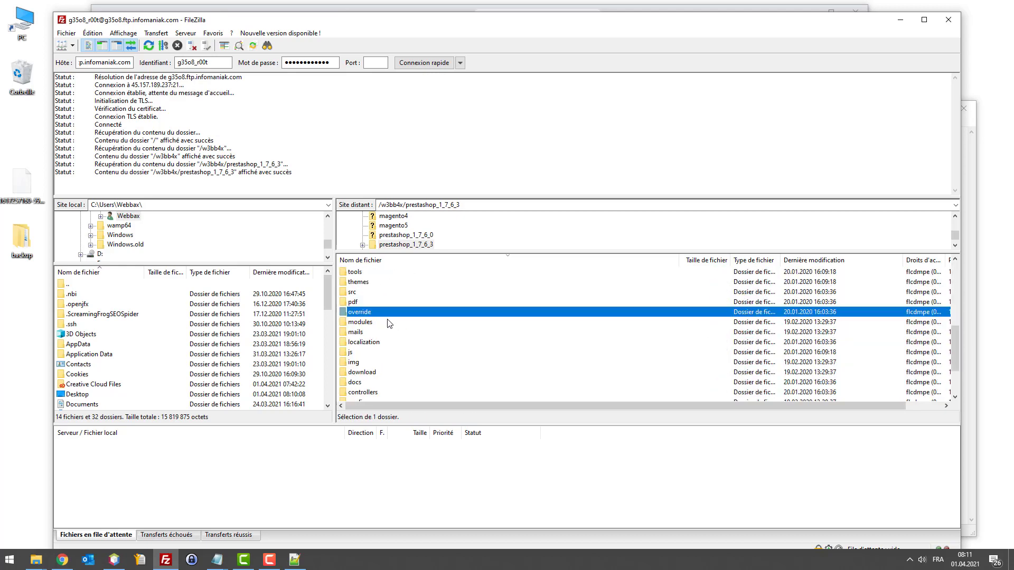
pyautogui.scroll(-2, 397, 328)
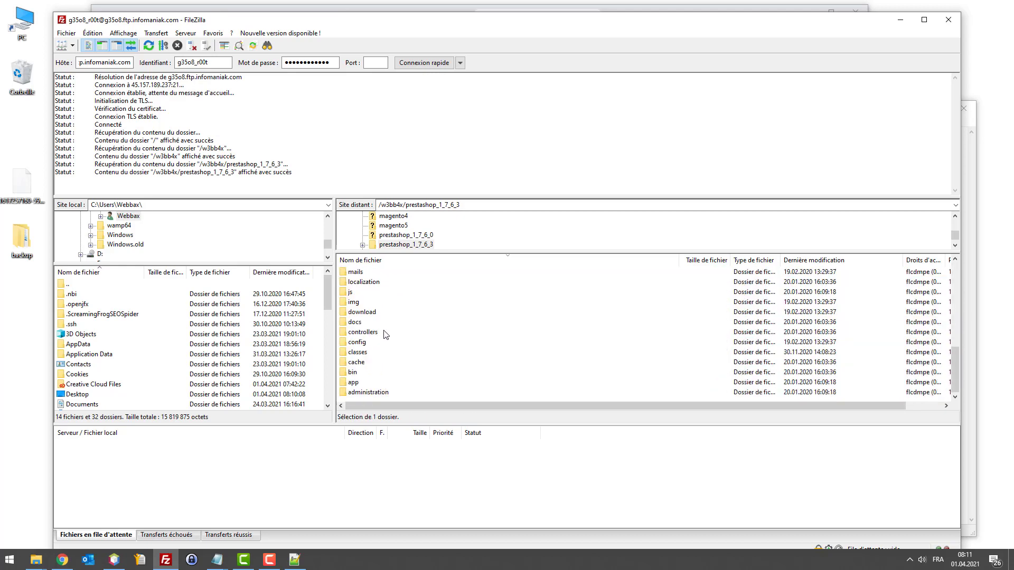
pyautogui.click(388, 332)
pyautogui.scroll(2, 409, 351)
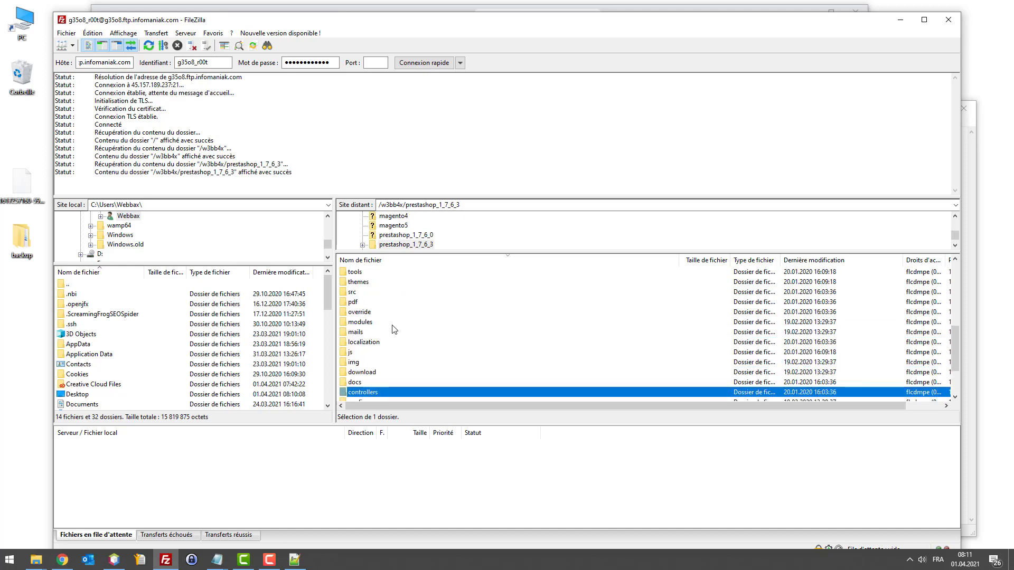
pyautogui.scroll(5, 414, 323)
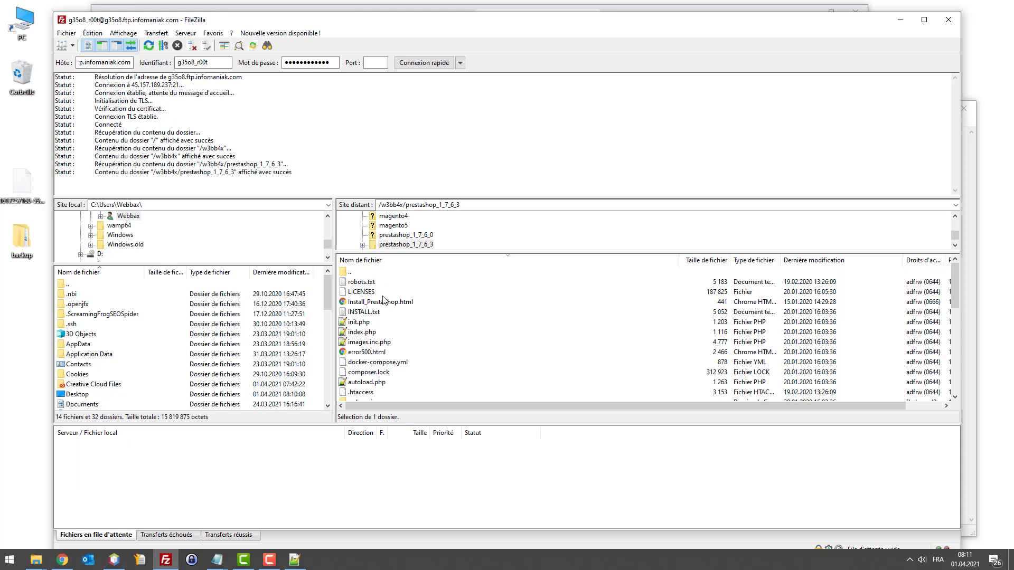
pyautogui.scroll(-4, 419, 337)
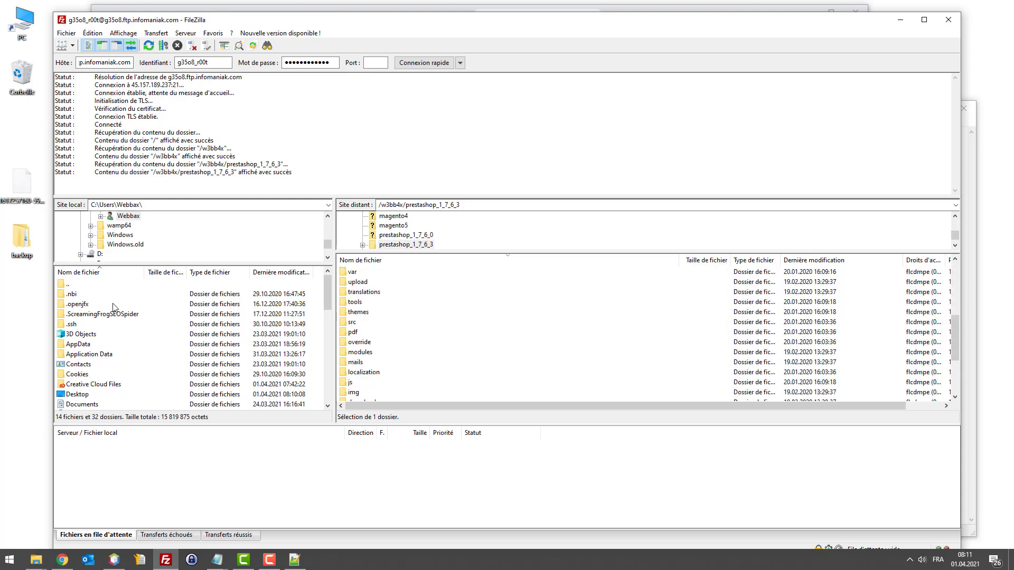
# Step: Open backup > 01.04.21 > ftp in Explorer and place it beside FileZilla
pyautogui.doubleClick(22, 237)
pyautogui.doubleClick(224, 126)
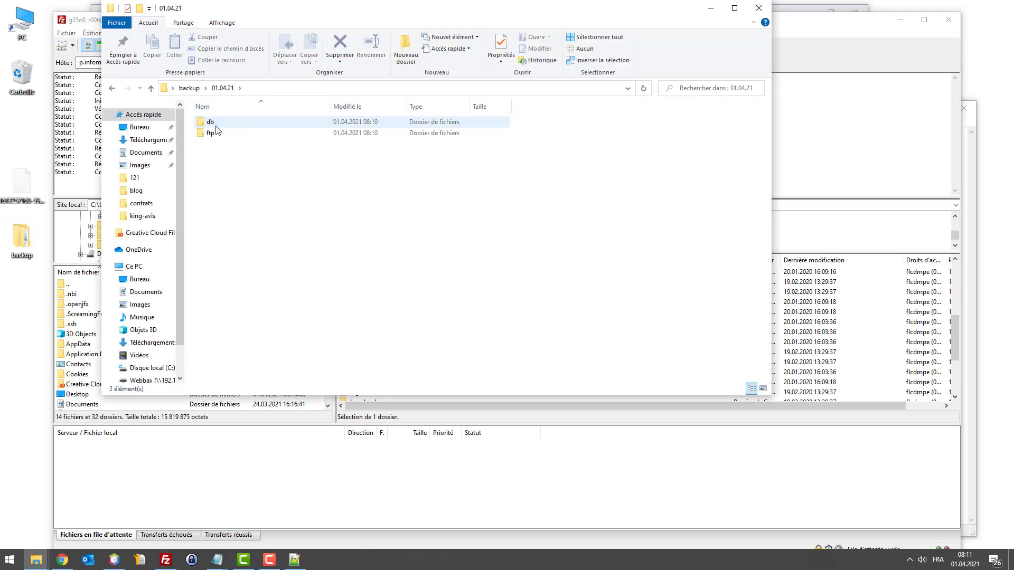
pyautogui.doubleClick(216, 134)
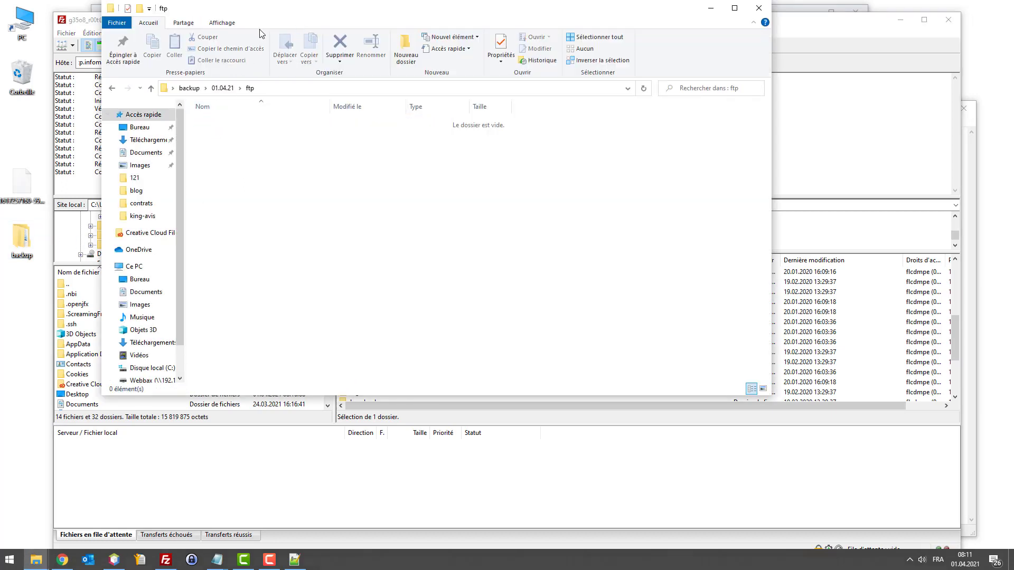
pyautogui.moveTo(254, 13); pyautogui.dragTo(154, 97)
pyautogui.moveTo(249, 26); pyautogui.dragTo(348, 24)
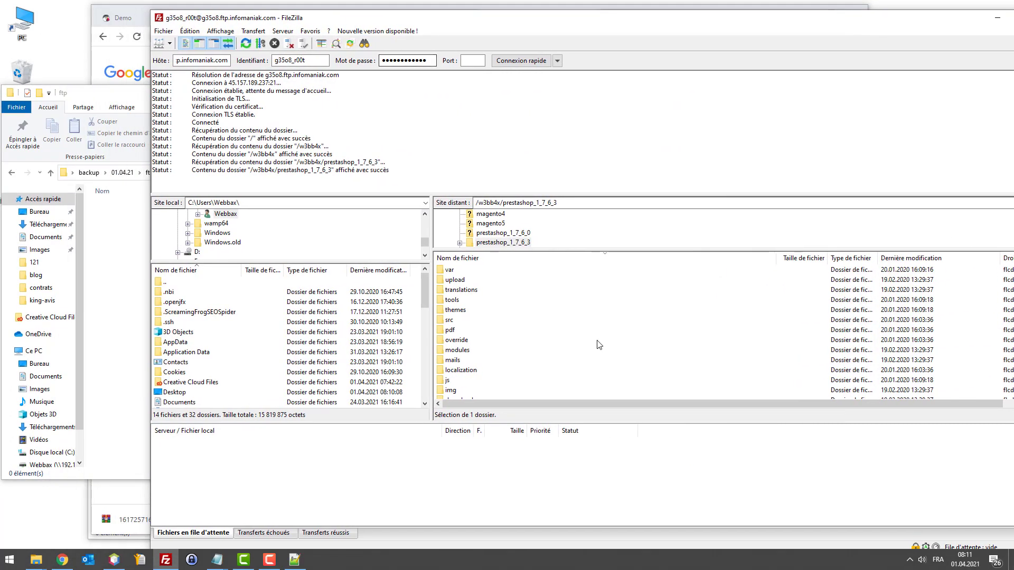
# Step: Select all PrestaShop site files on the server and download them into the local ftp folder
pyautogui.scroll(-7, 586, 327)
pyautogui.scroll(5, 580, 298)
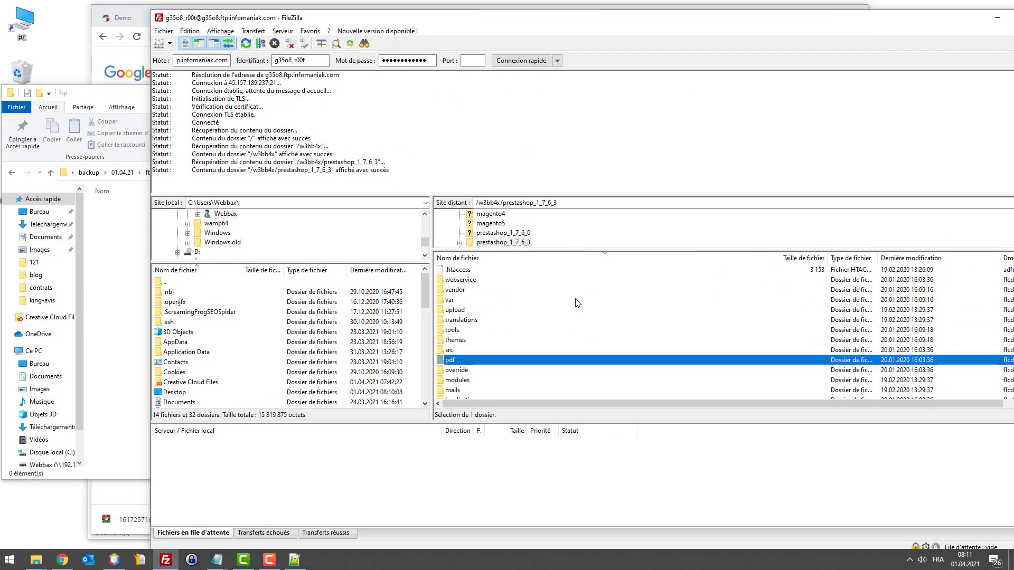
pyautogui.scroll(-5, 572, 304)
pyautogui.scroll(5, 568, 307)
pyautogui.scroll(-6, 566, 310)
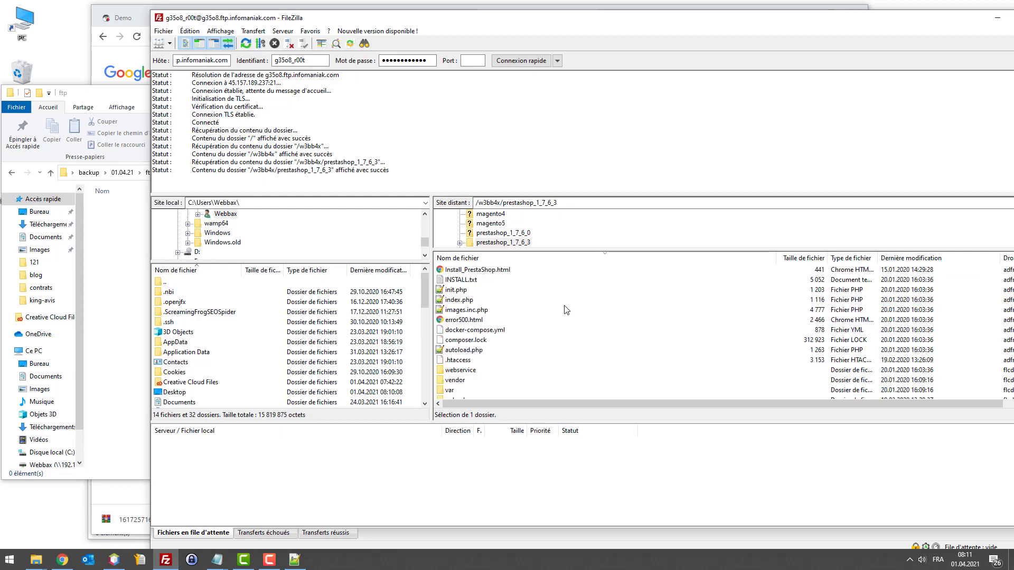
pyautogui.click(565, 309)
pyautogui.hotkey('ctrl', 'a')
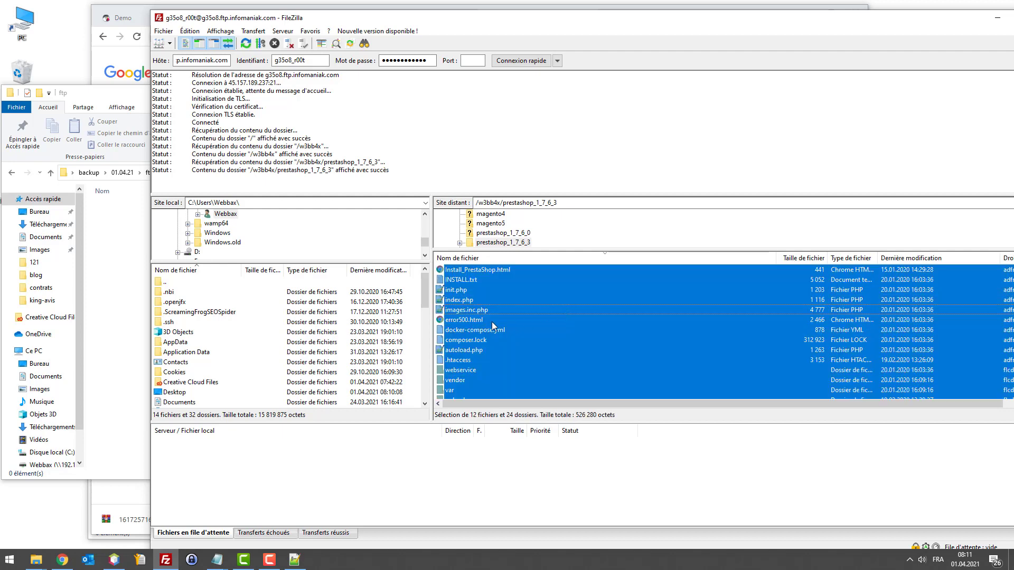
pyautogui.moveTo(492, 321); pyautogui.dragTo(128, 307)
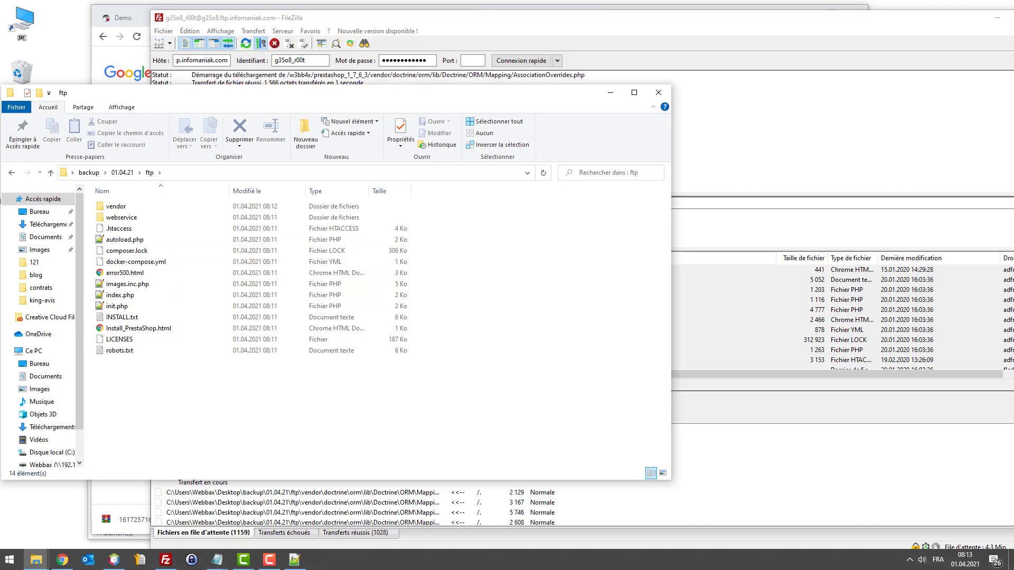
# Step: Reopen the 01.04.21 ftp backup folder to check that downloaded site files are arriving
pyautogui.click(129, 175)
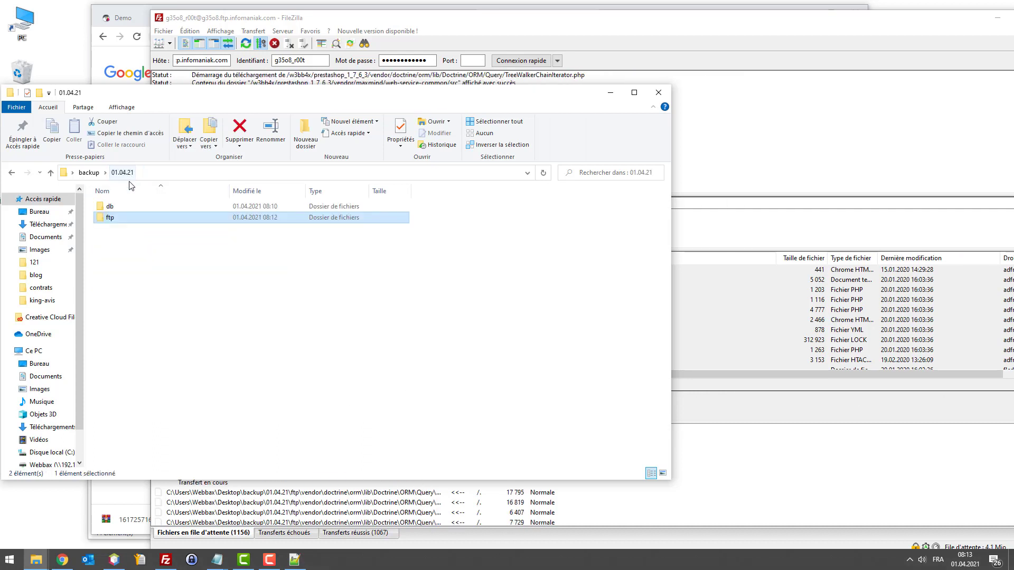
pyautogui.doubleClick(109, 219)
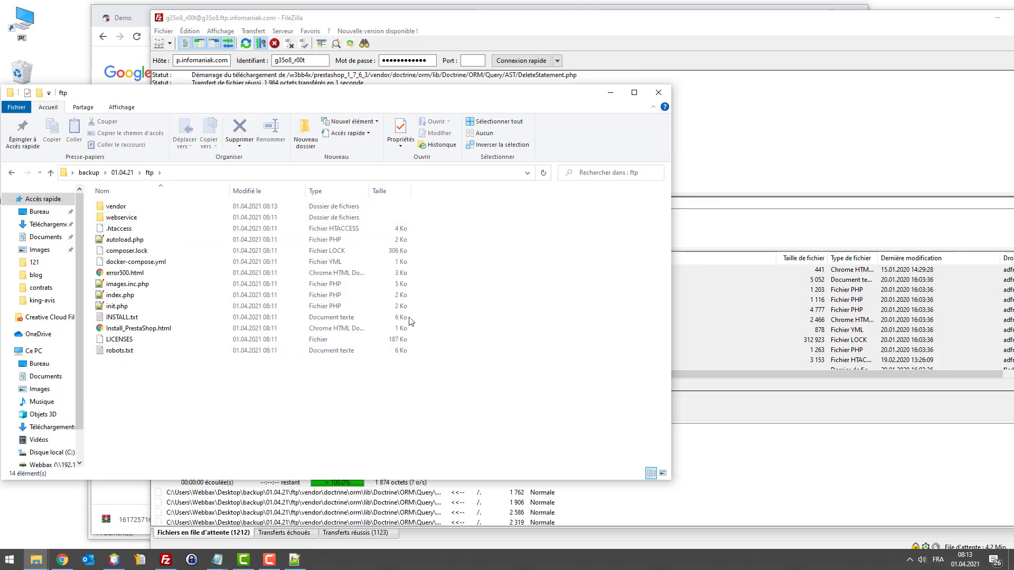
pyautogui.click(746, 475)
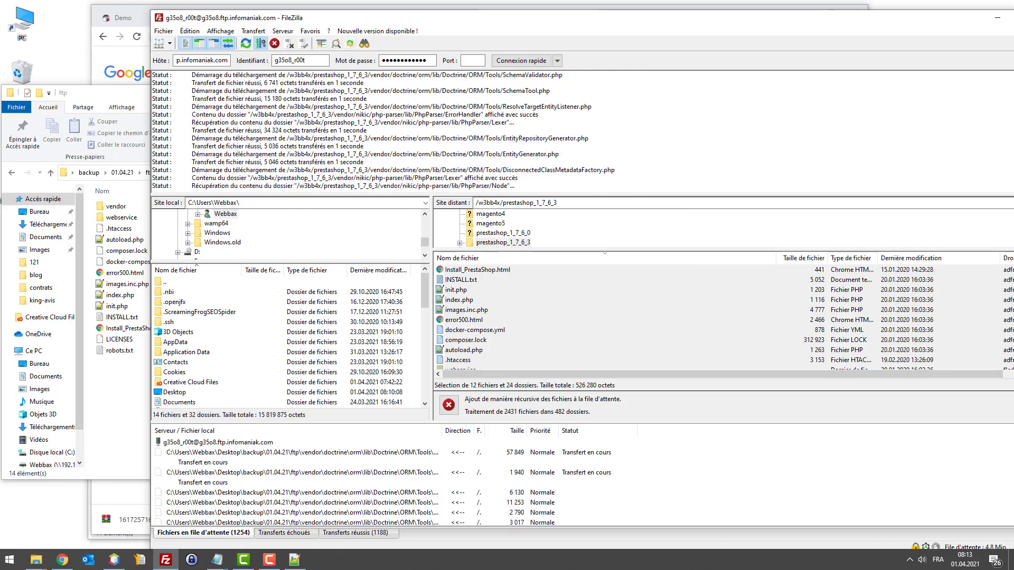
# Step: Remove all entries from the Transferts échoués list, then quit FileZilla mid-download
pyautogui.hotkey('alt', 'F4')
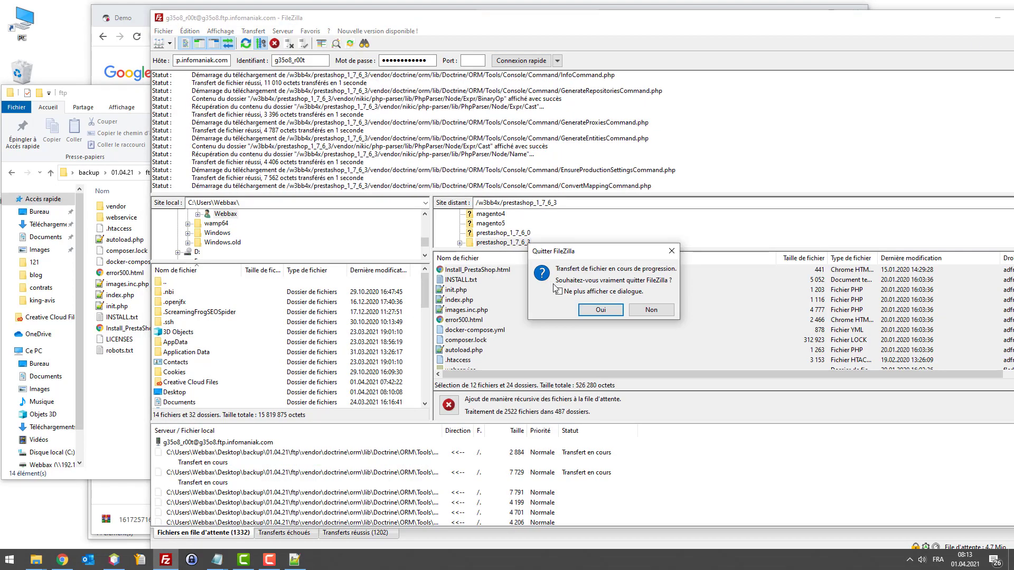
pyautogui.press('Escape')
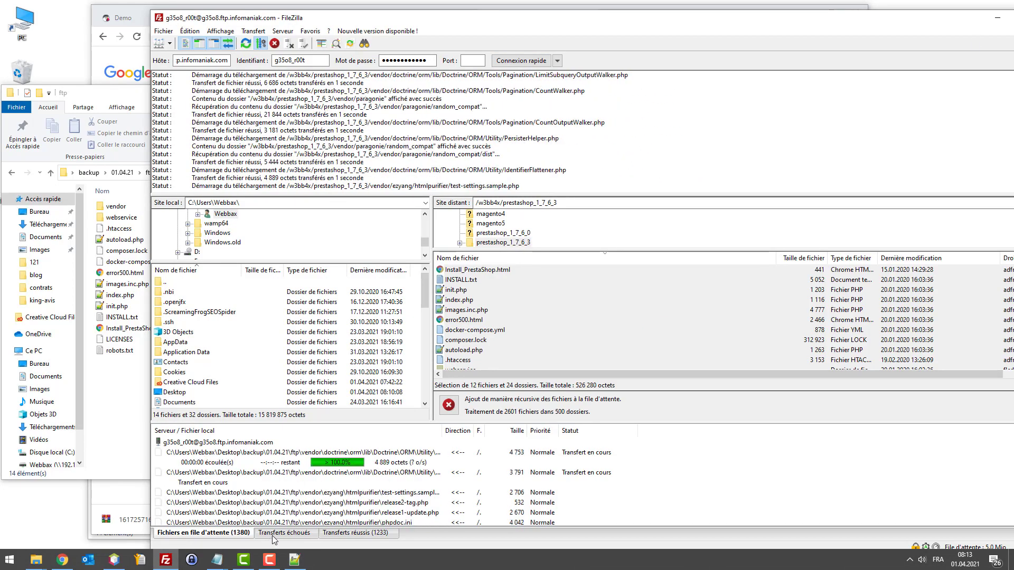
pyautogui.click(272, 534)
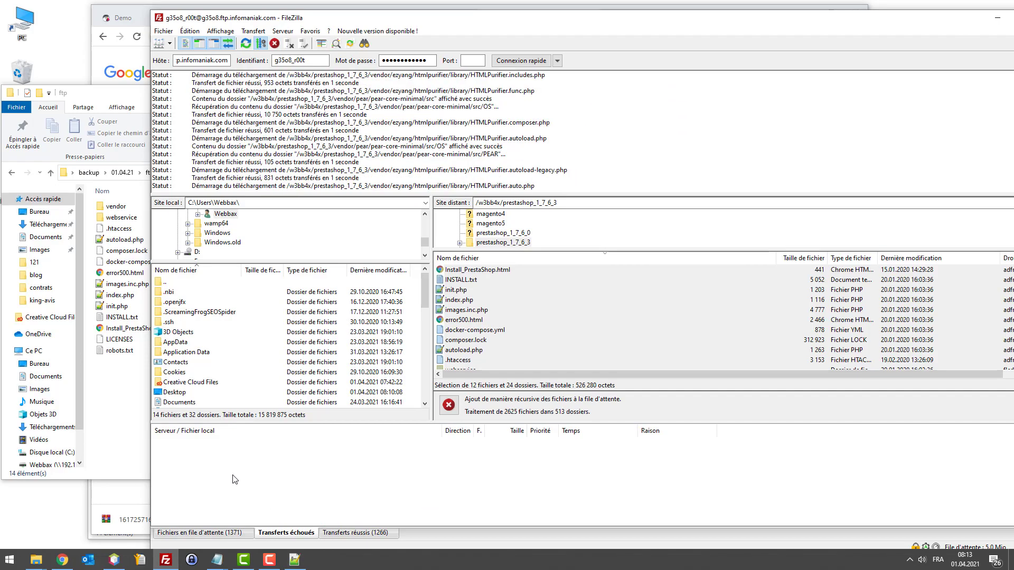
pyautogui.rightClick(179, 453)
pyautogui.press('Escape')
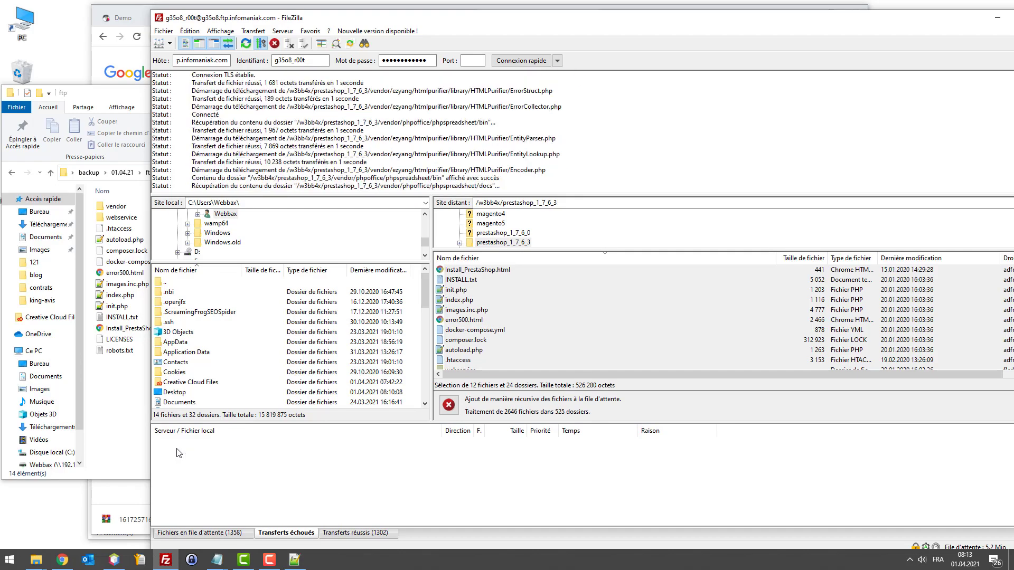
pyautogui.rightClick(178, 453)
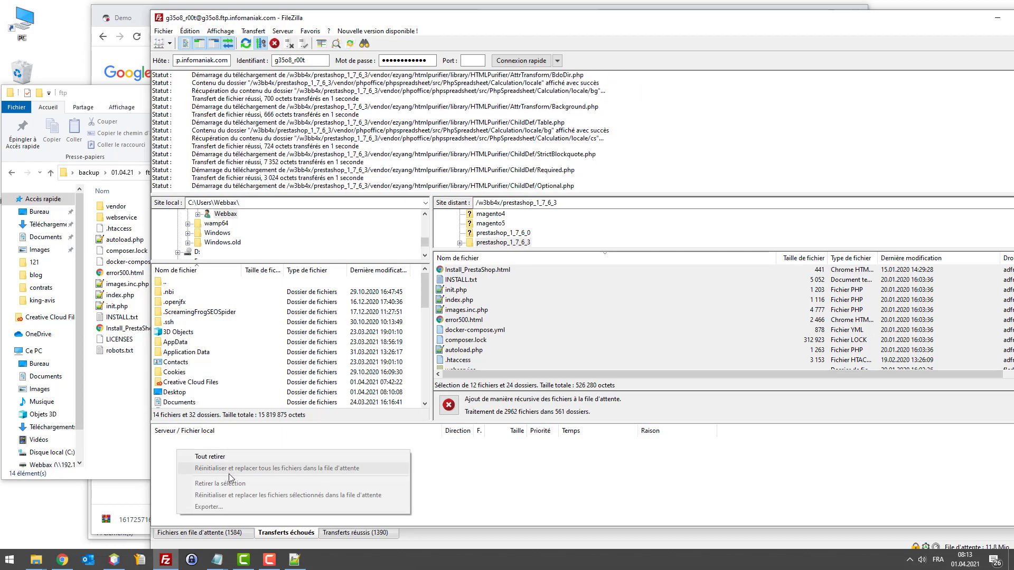
pyautogui.click(299, 456)
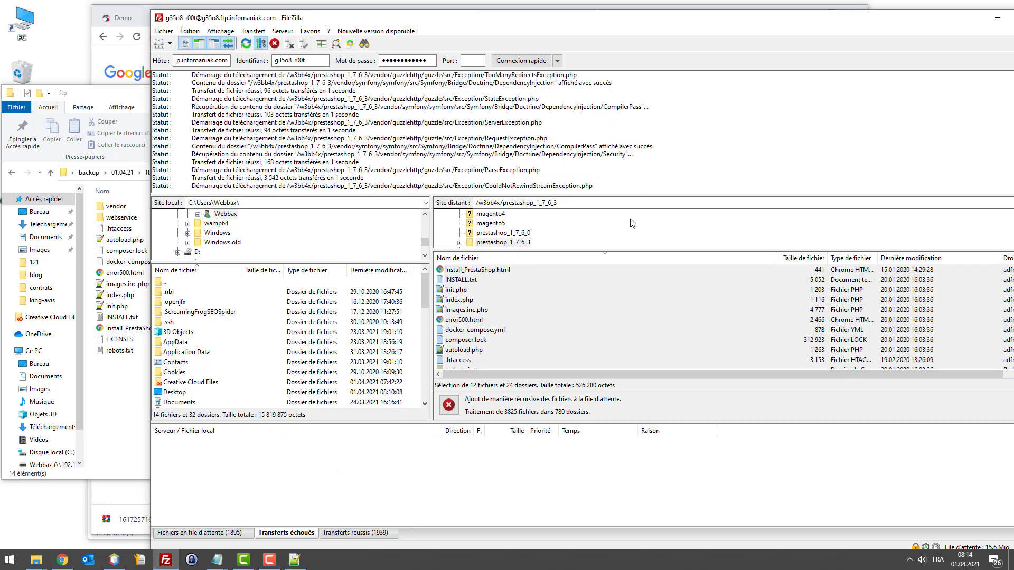
pyautogui.hotkey('alt', 'F4')
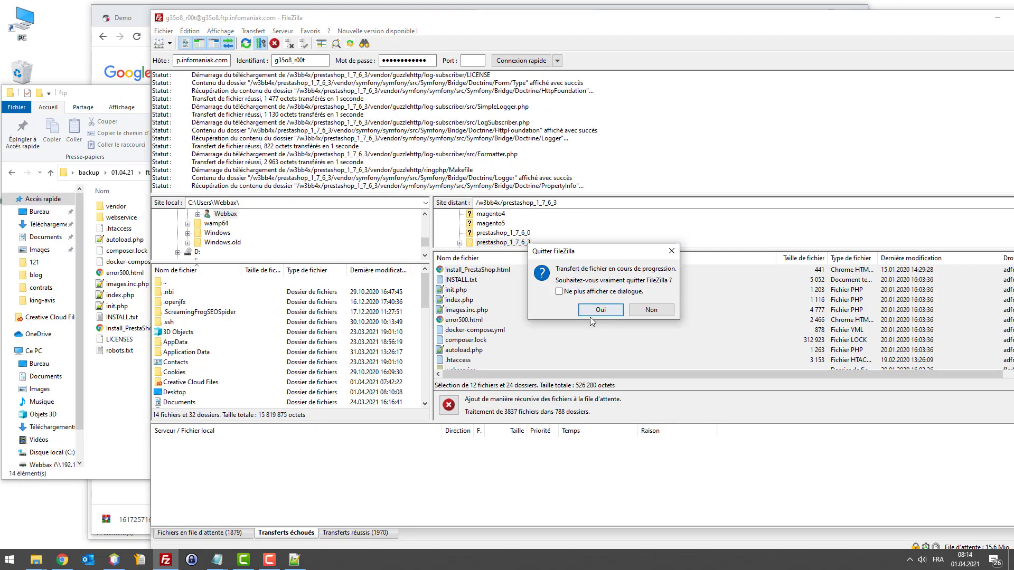
pyautogui.click(595, 315)
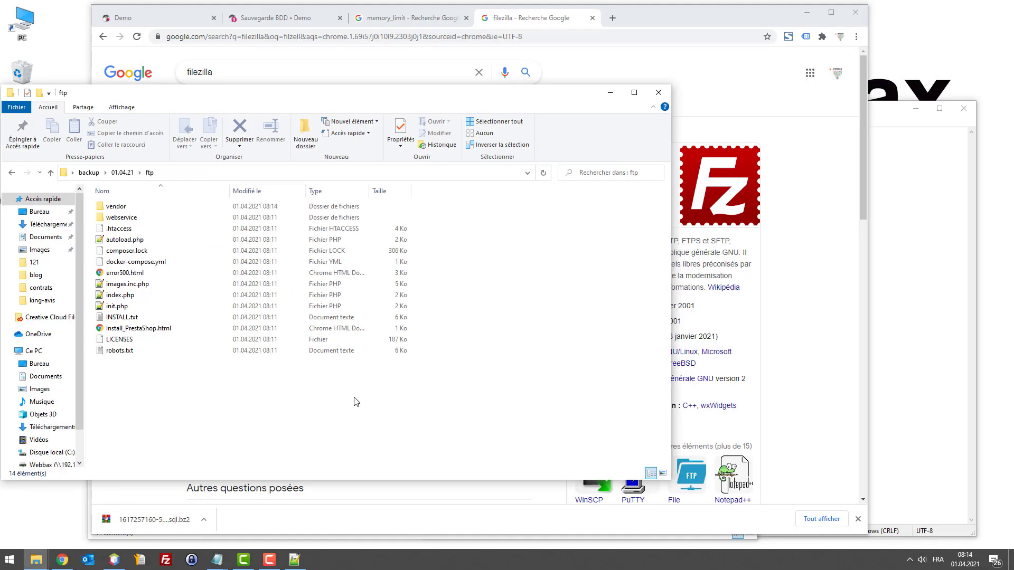
pyautogui.click(122, 173)
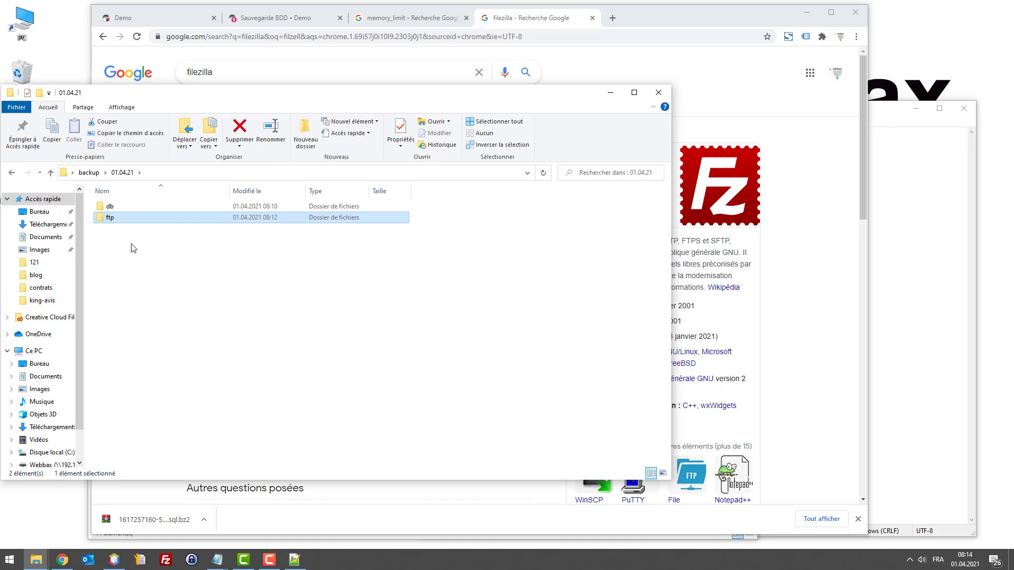
pyautogui.doubleClick(128, 221)
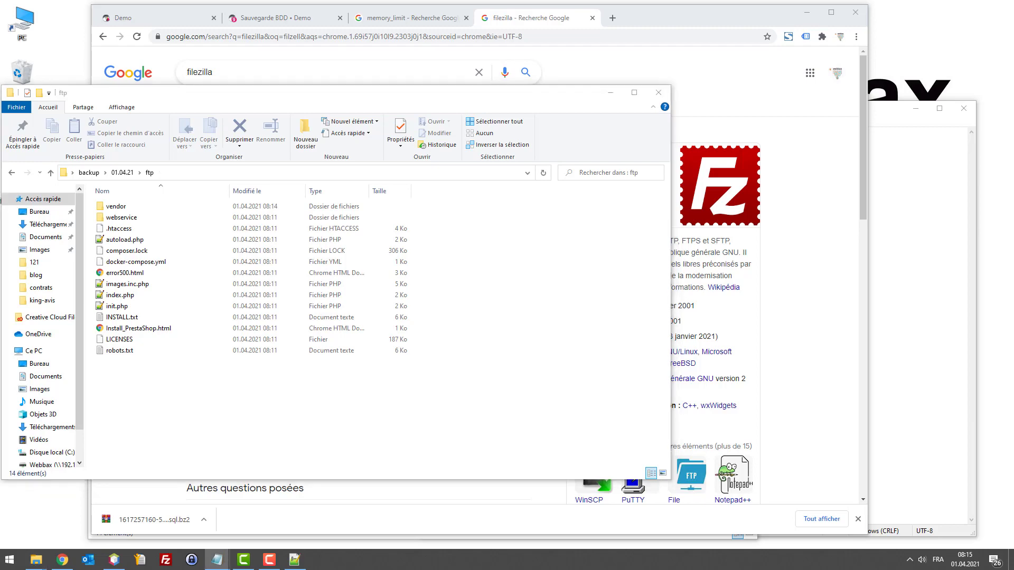
pyautogui.click(613, 18)
pyautogui.write('https://www.webbax.ch/2020/09/10/prestashop-anti-hacking/')
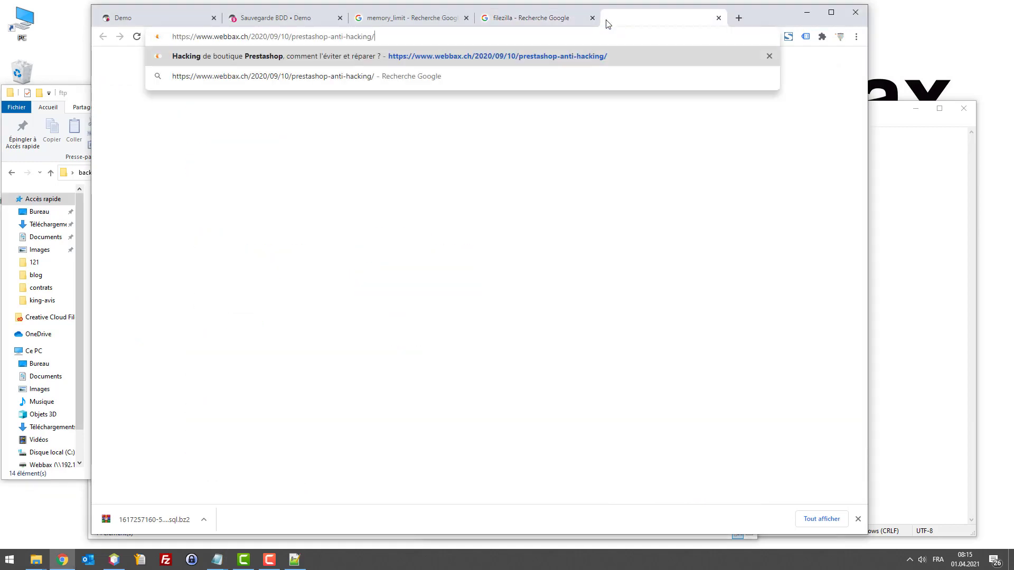
pyautogui.press('Return')
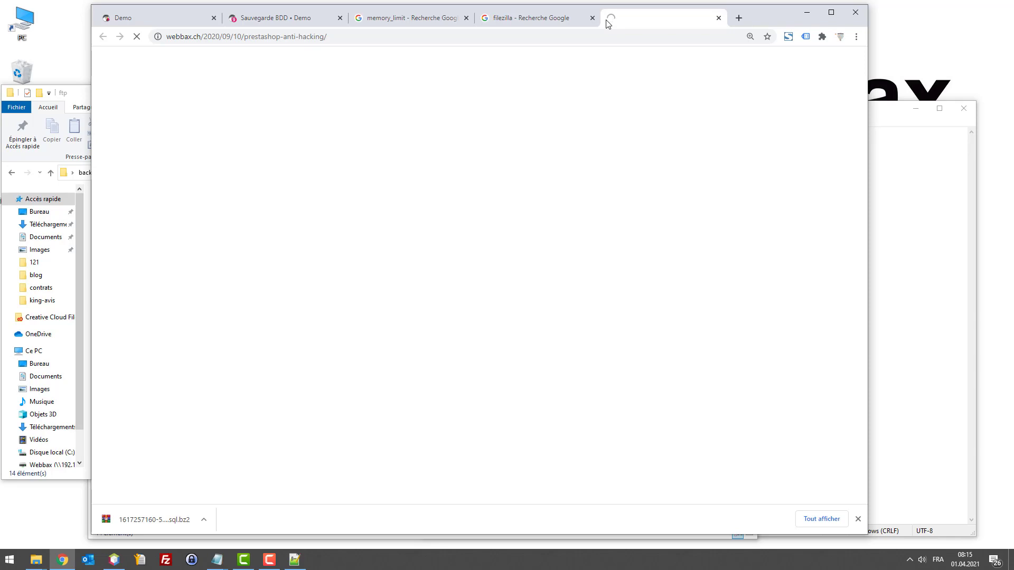
pyautogui.scroll(-3, 573, 119)
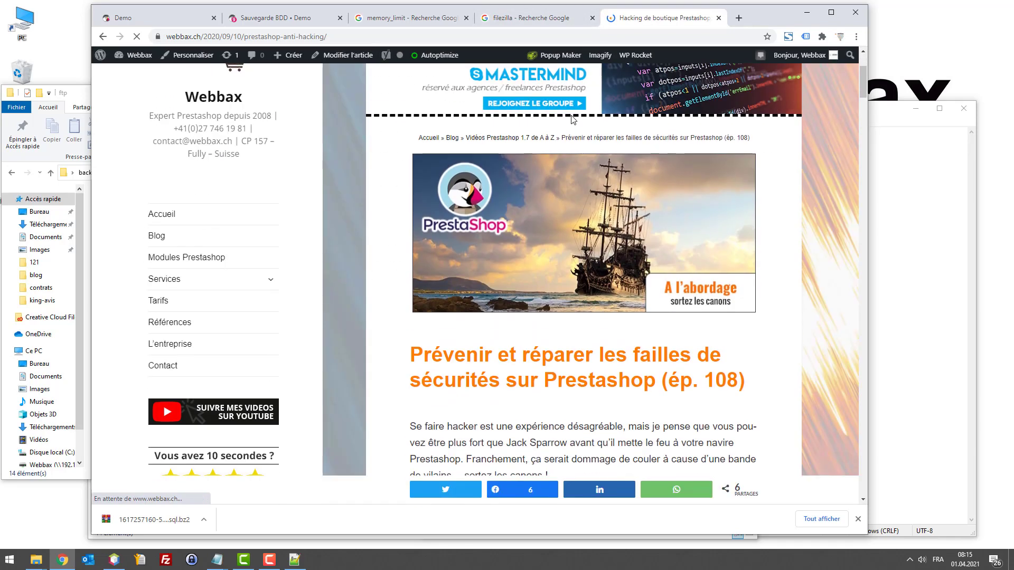
pyautogui.moveTo(484, 354); pyautogui.dragTo(585, 355)
pyautogui.click(482, 377)
pyautogui.scroll(-2, 552, 373)
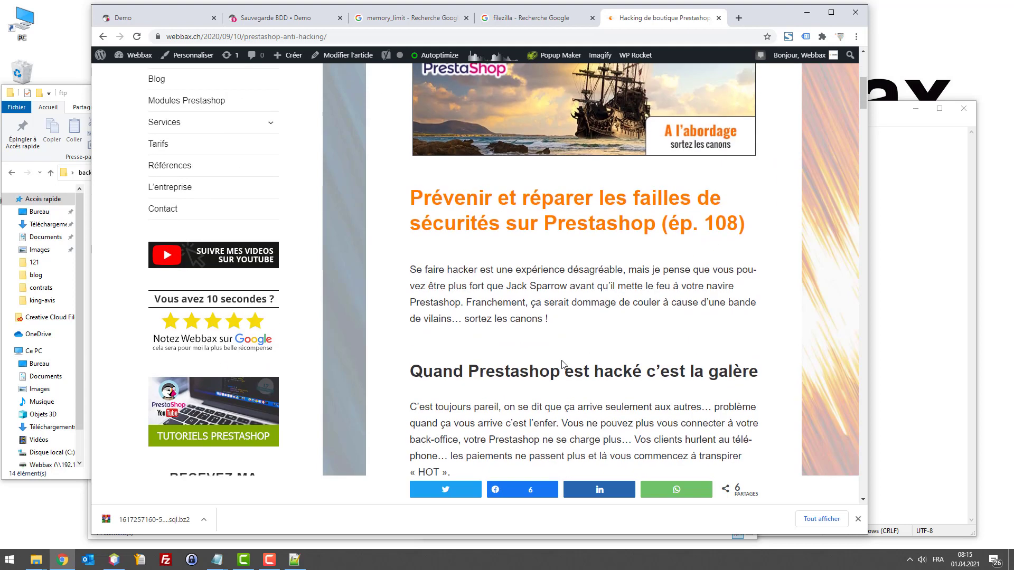
pyautogui.scroll(2, 543, 315)
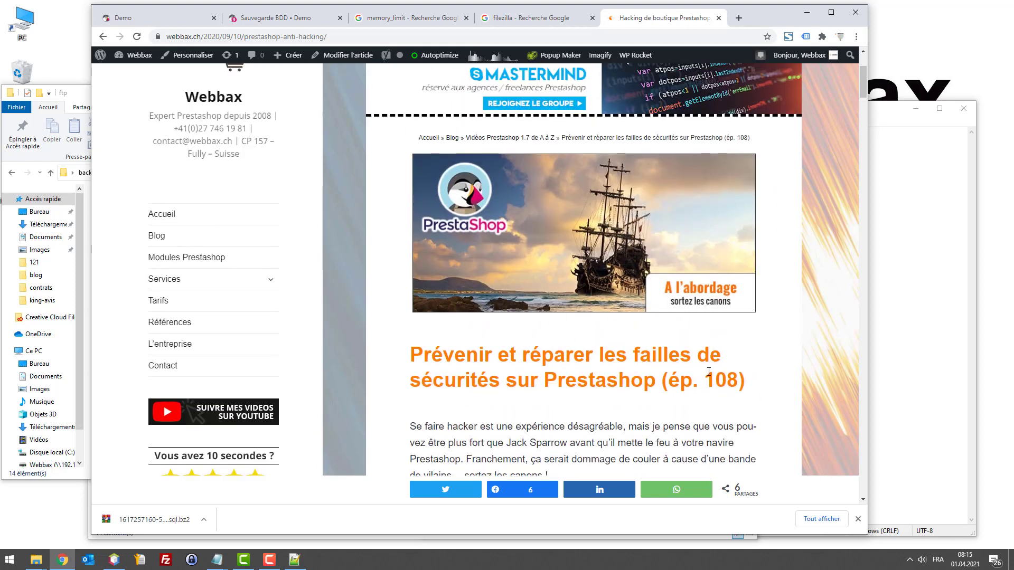
pyautogui.click(719, 19)
pyautogui.click(75, 96)
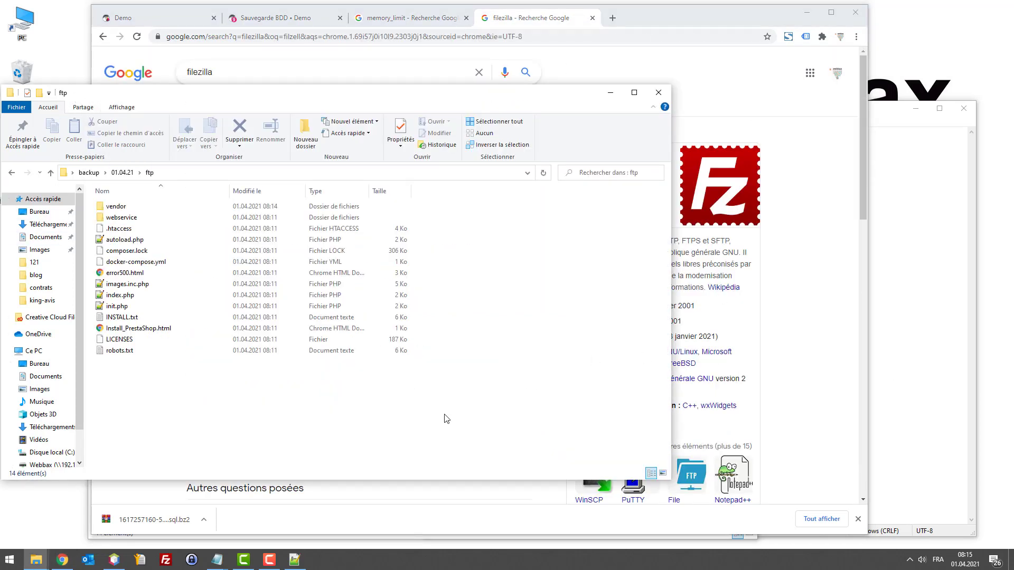
# Step: Move the ftp Explorer window up and right, and place the TreeSizeFree folder below backup
pyautogui.moveTo(41, 558)
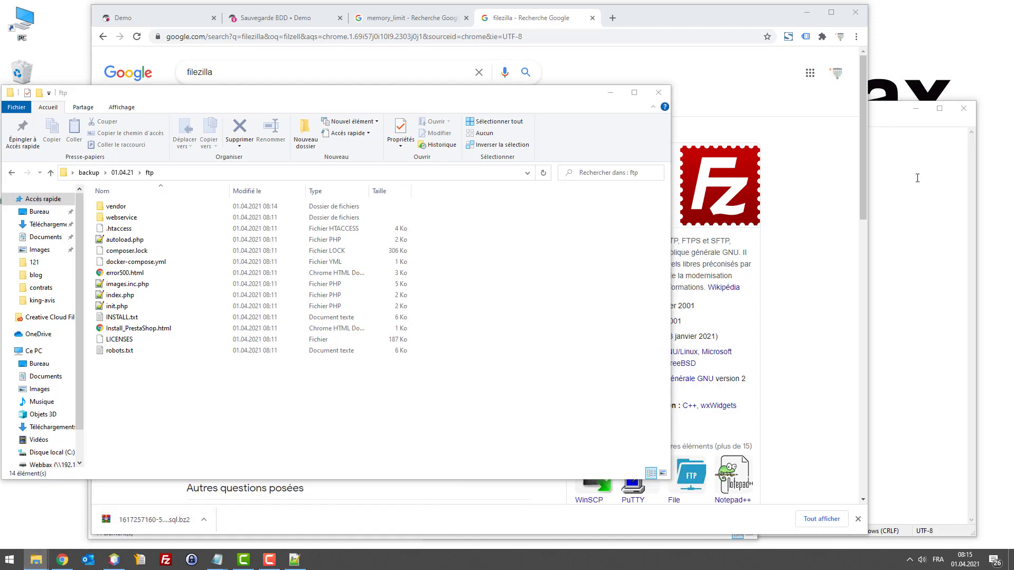
pyautogui.moveTo(252, 103); pyautogui.dragTo(313, 80)
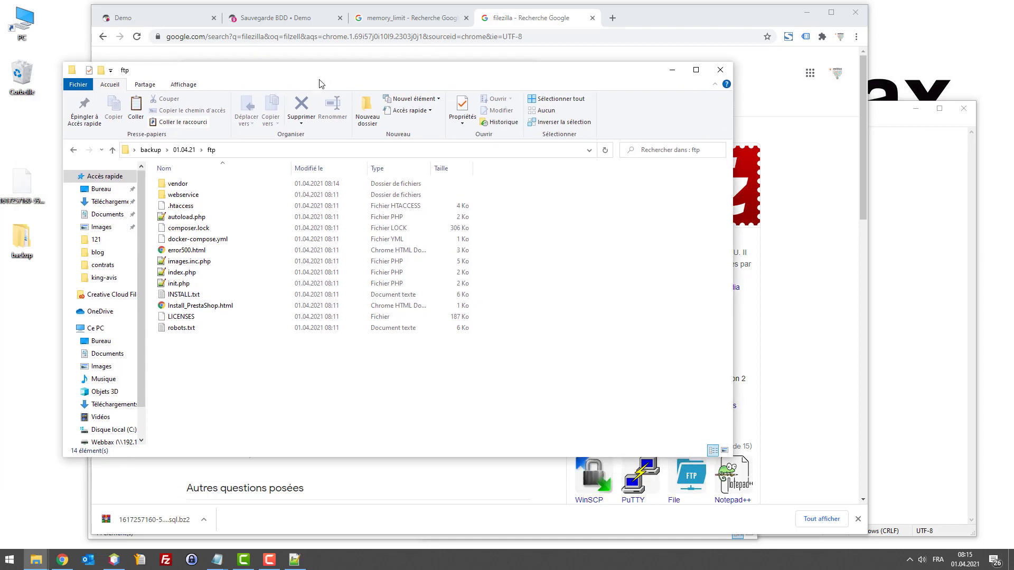
pyautogui.click(0, 336)
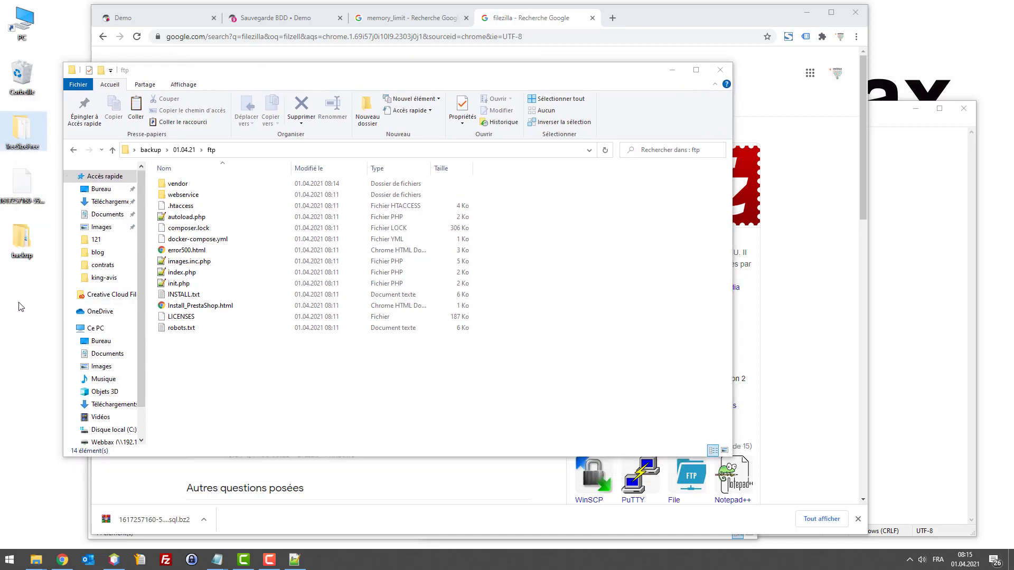
pyautogui.moveTo(31, 132); pyautogui.dragTo(24, 303)
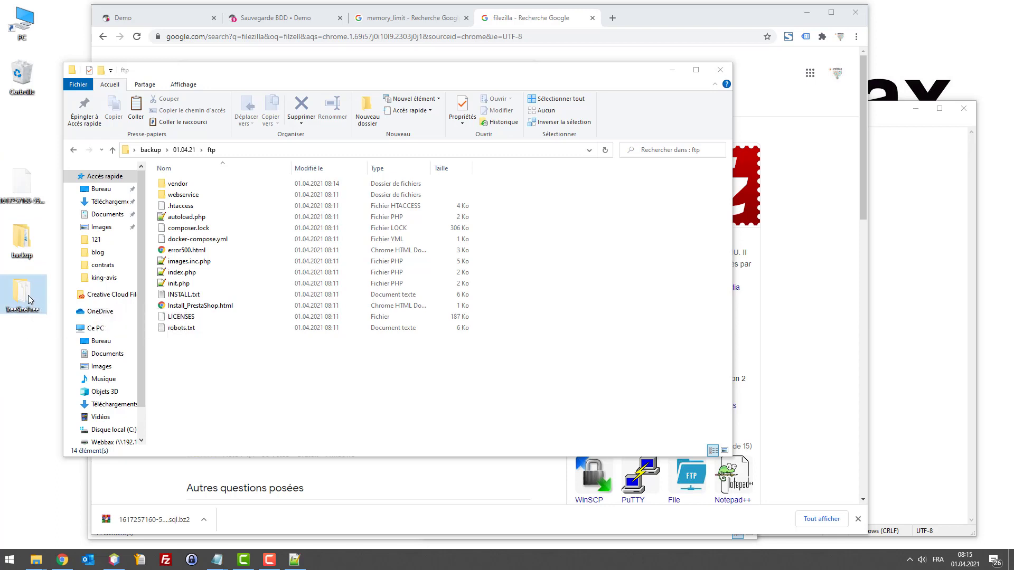
# Step: Open the TreeSizeFree folder and launch TreeSizeFree.exe, moving both windows to the right
pyautogui.doubleClick(29, 297)
pyautogui.moveTo(300, 87); pyautogui.dragTo(544, 147)
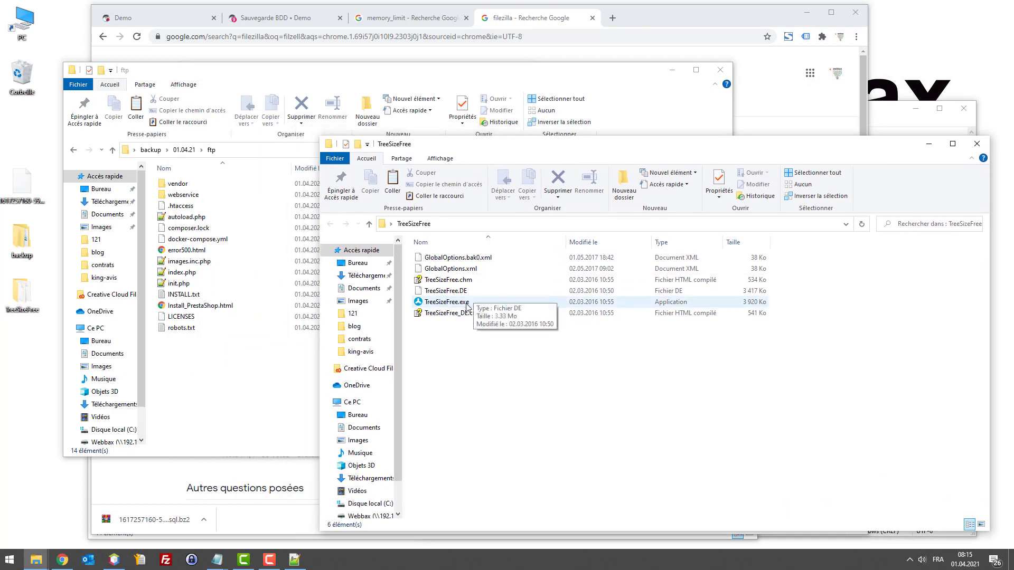
pyautogui.doubleClick(447, 302)
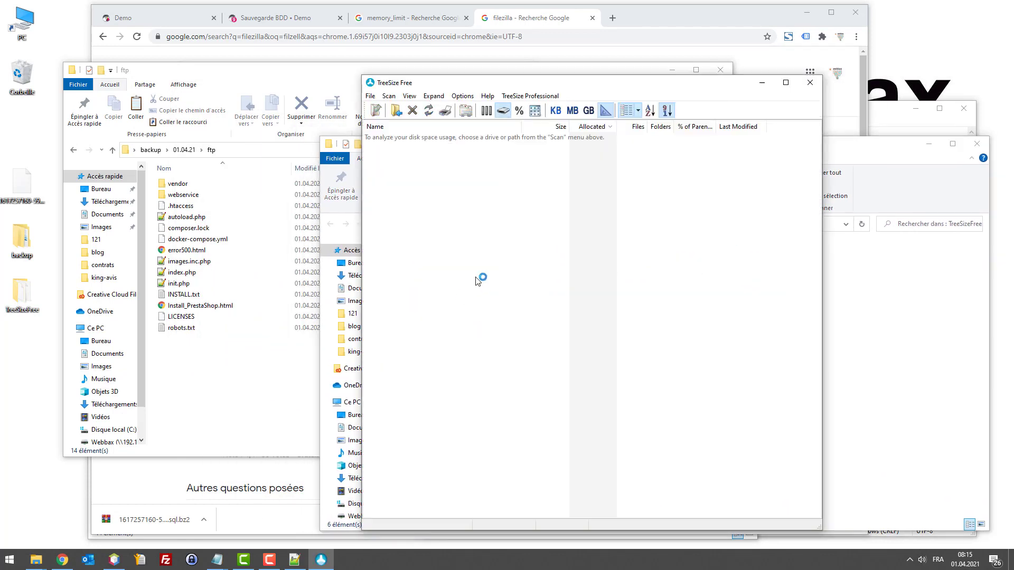
pyautogui.moveTo(457, 84); pyautogui.dragTo(604, 76)
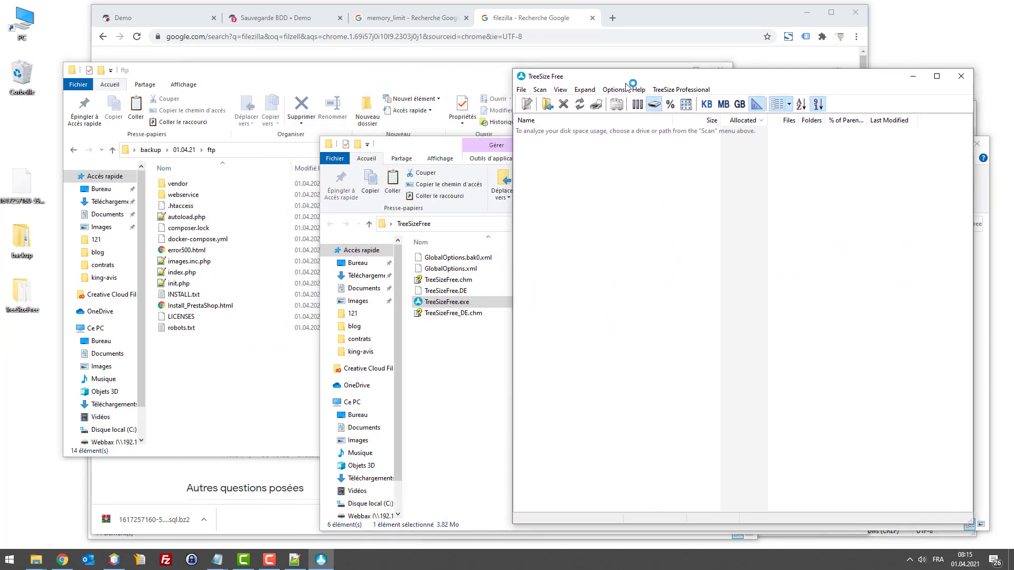
# Step: Open TreeSize's folder picker and browse to the desktop (Bureau)
pyautogui.click(543, 103)
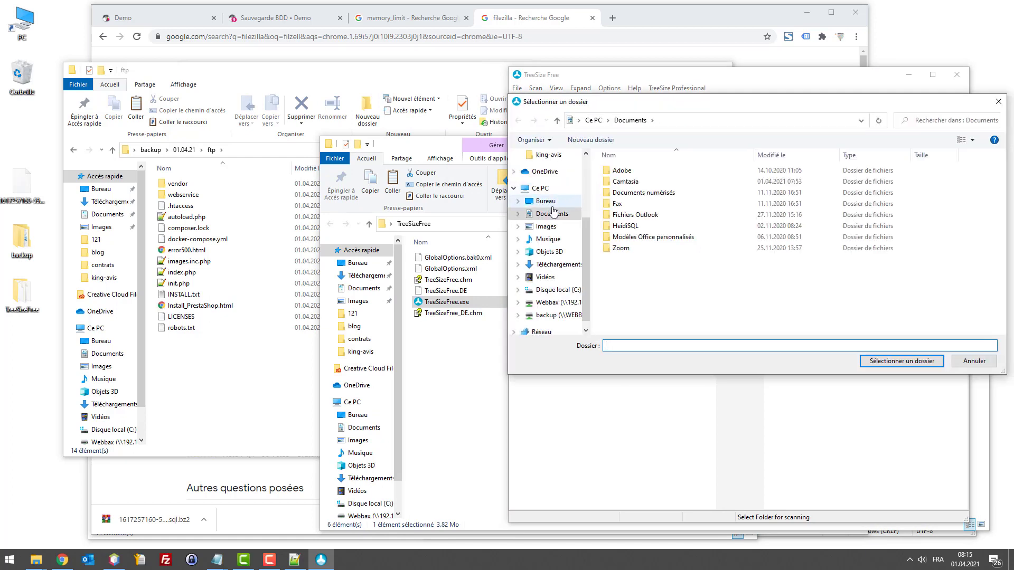
pyautogui.scroll(2, 553, 212)
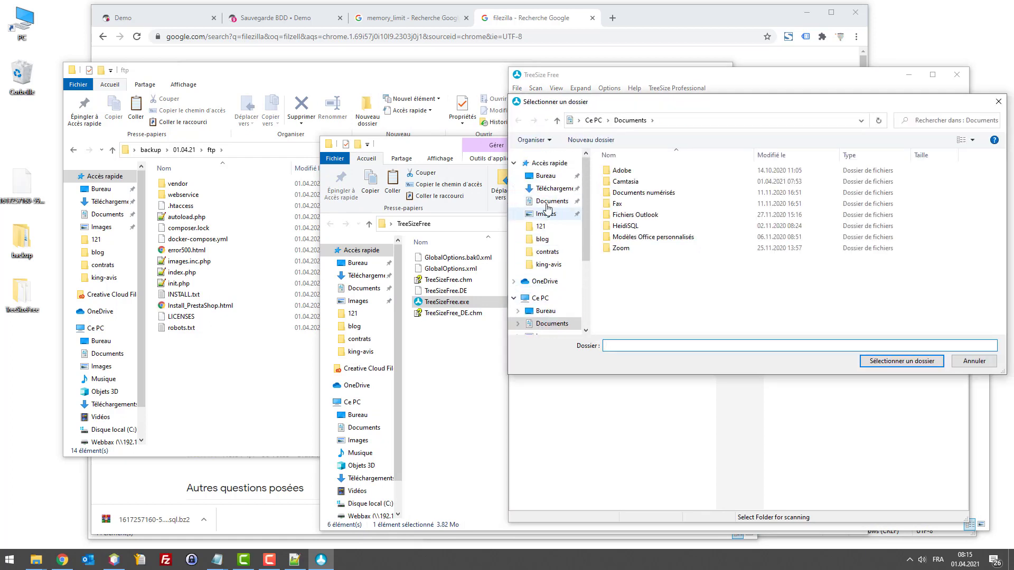
pyautogui.click(545, 176)
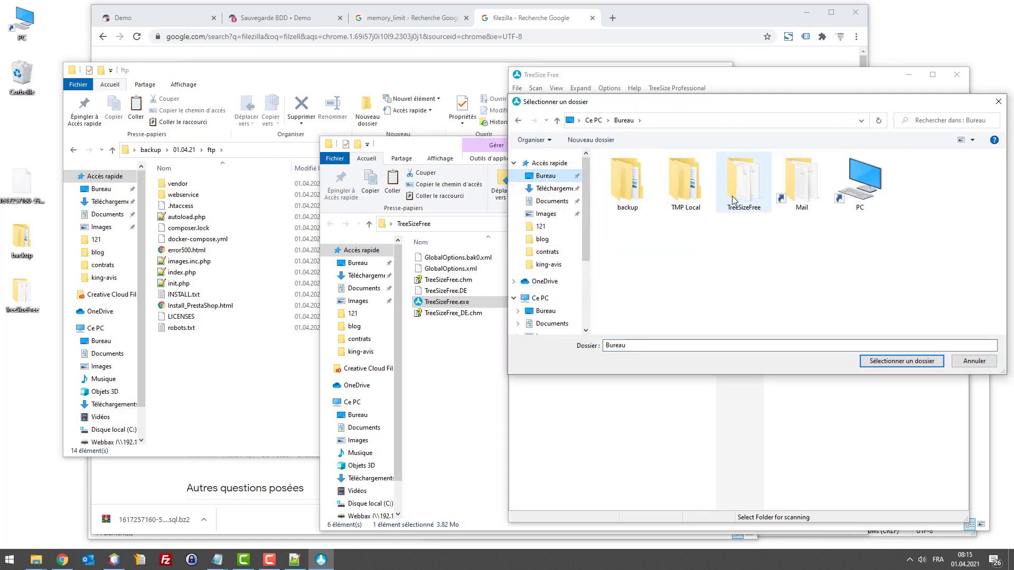
# Step: Scan backup > 01.04.21 > ftp (15.6 MB) and highlight the 15.0 MB vendor folder
pyautogui.doubleClick(629, 186)
pyautogui.click(625, 176)
pyautogui.doubleClick(625, 180)
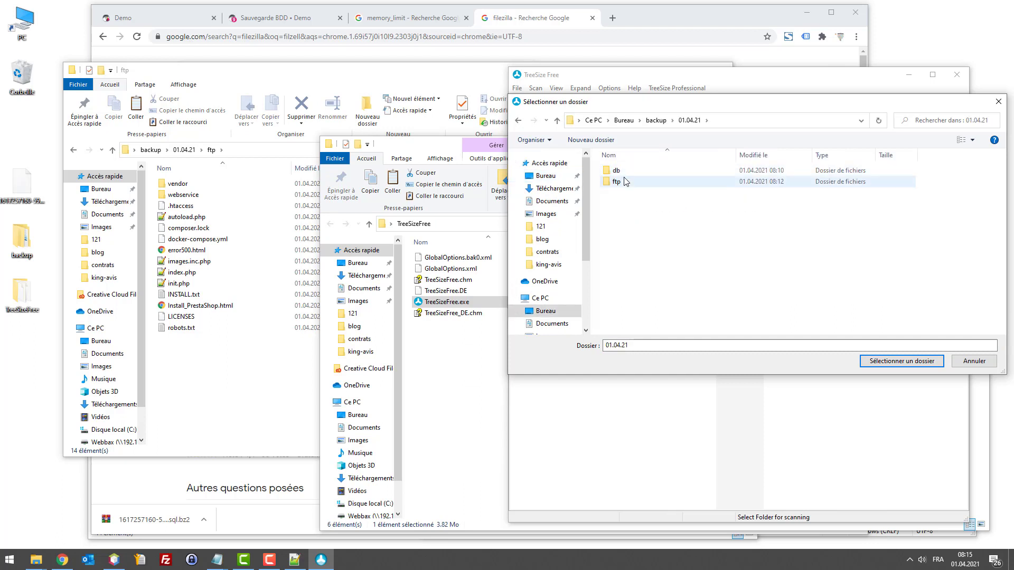
pyautogui.click(625, 181)
pyautogui.click(904, 364)
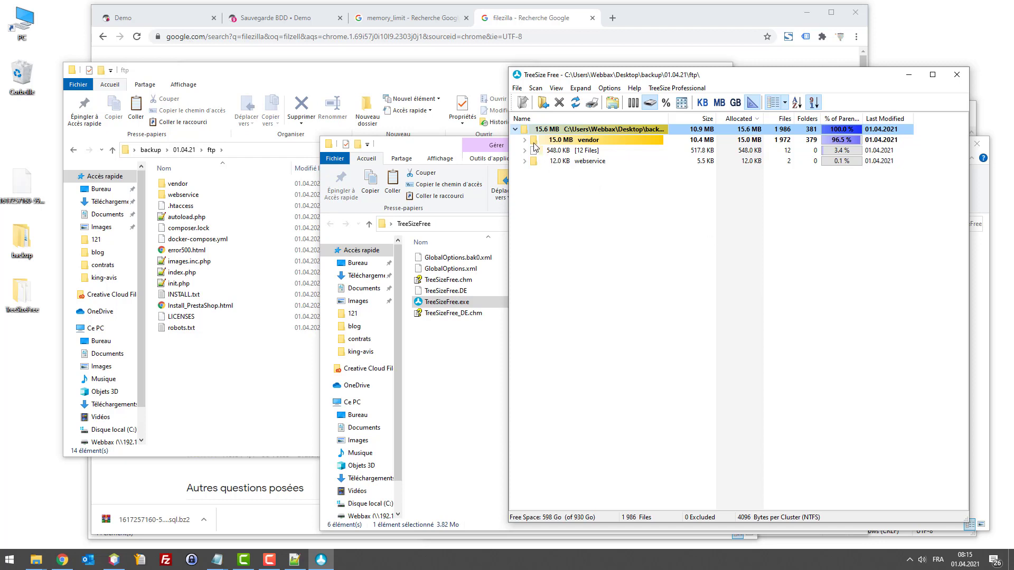
pyautogui.click(789, 140)
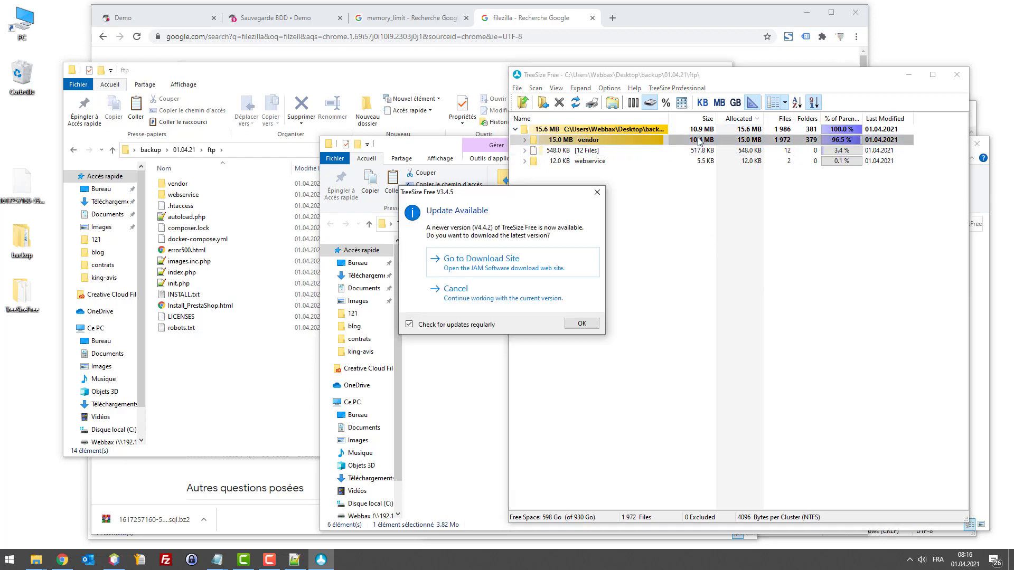
# Step: Close the Update Available notice offering TreeSize Free V4.4.2
pyautogui.click(597, 193)
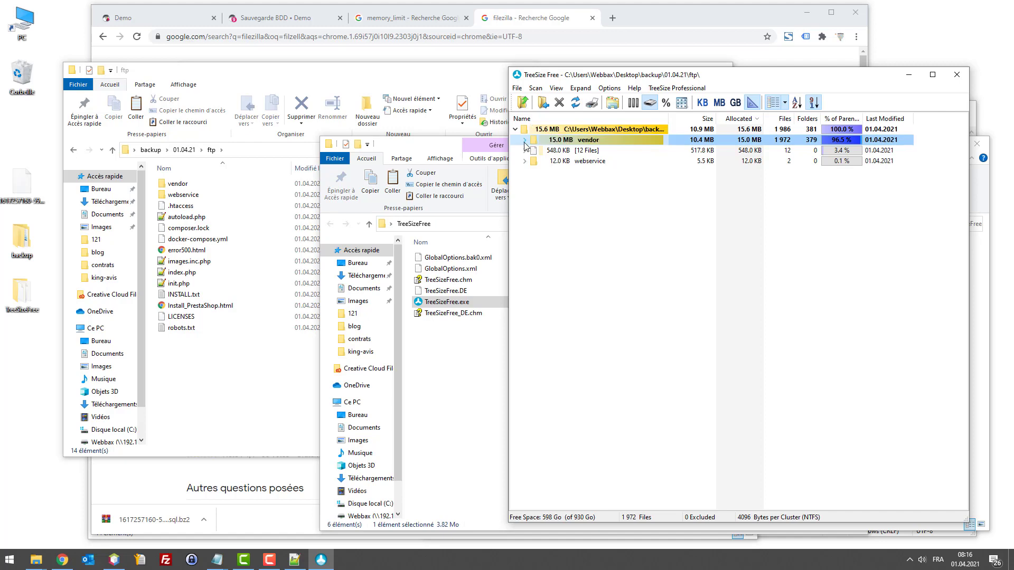
# Step: Expand vendor > doctrine > orm > lib > Doctrine > ORM > Query in the TreeSize tree
pyautogui.click(525, 140)
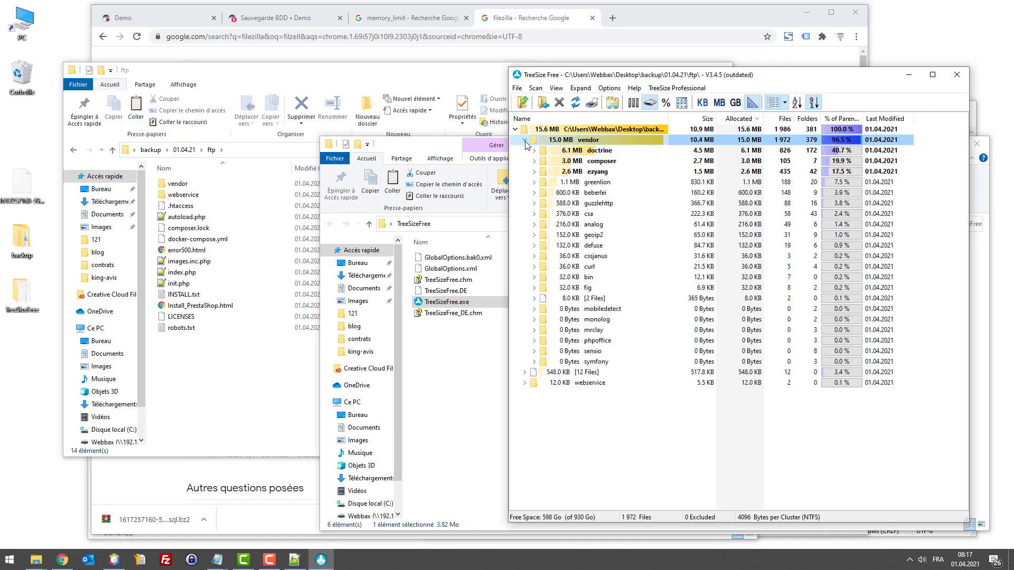
pyautogui.click(591, 152)
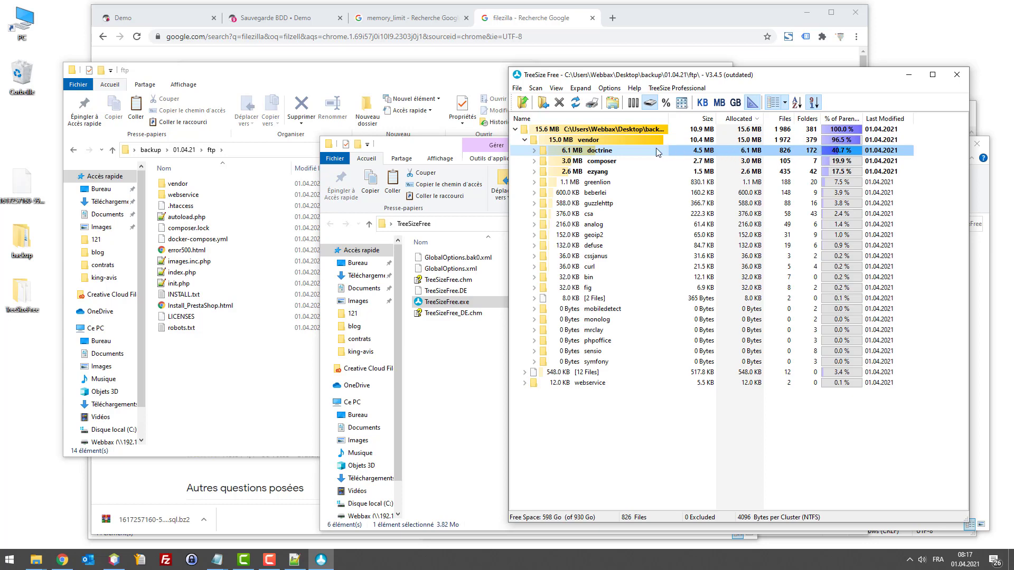
pyautogui.click(534, 150)
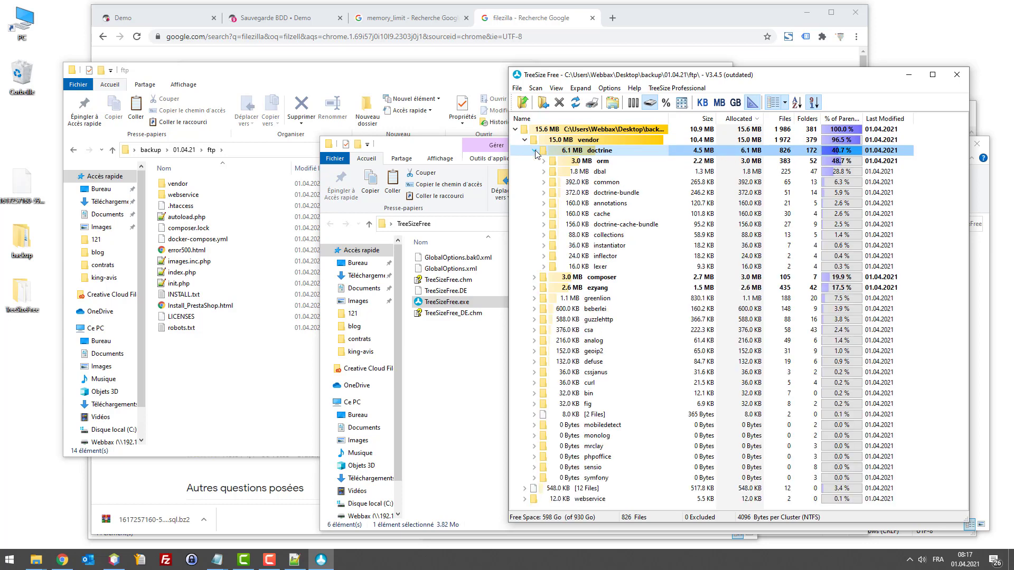
pyautogui.click(608, 162)
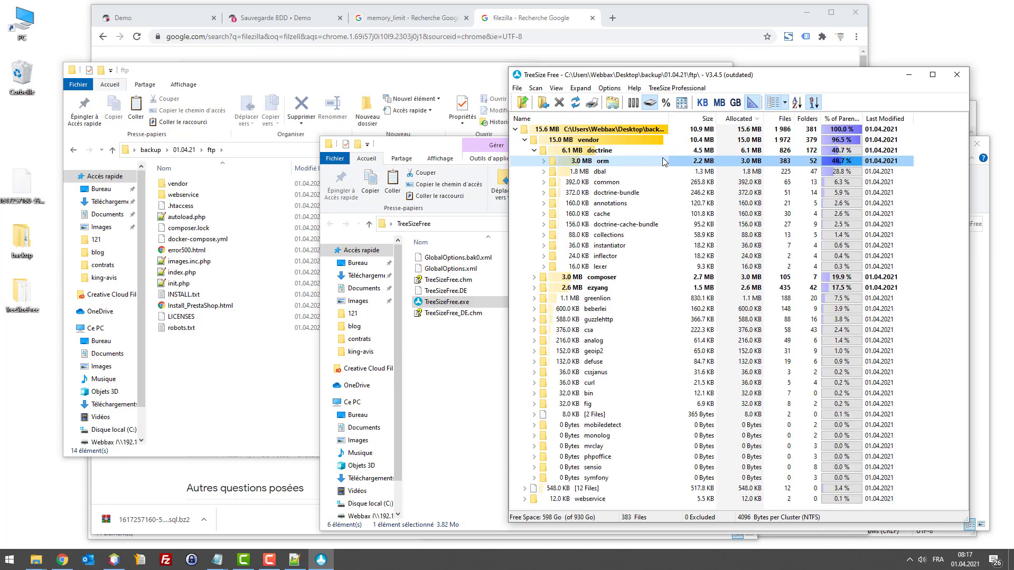
pyautogui.click(544, 161)
pyautogui.click(572, 174)
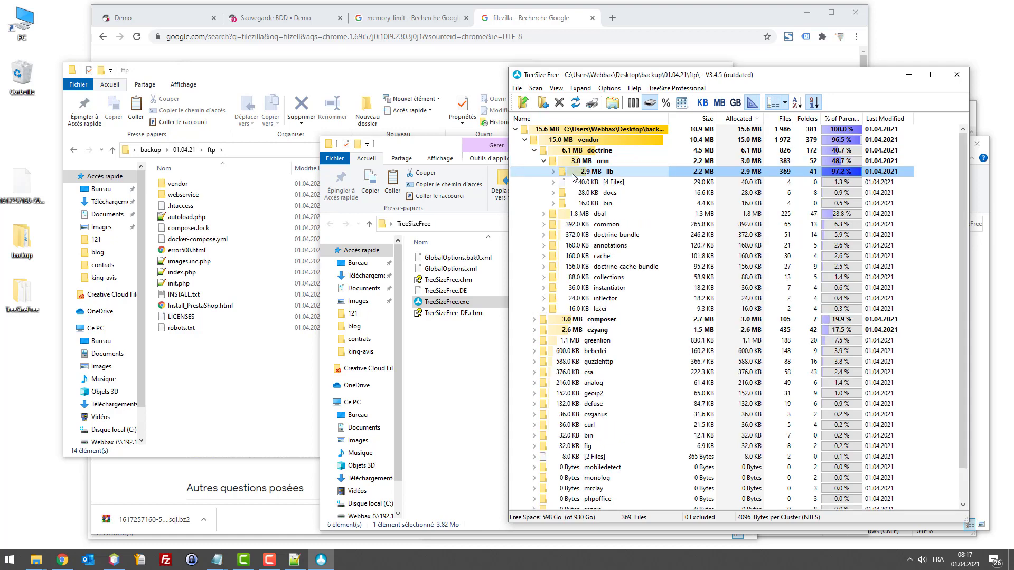
pyautogui.click(553, 172)
pyautogui.click(562, 182)
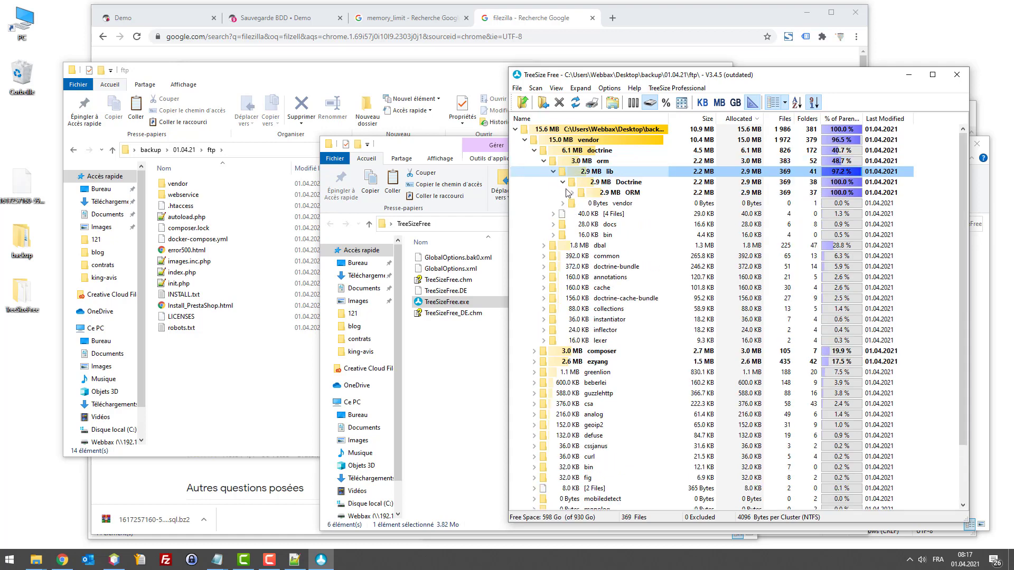
pyautogui.click(570, 193)
pyautogui.click(628, 207)
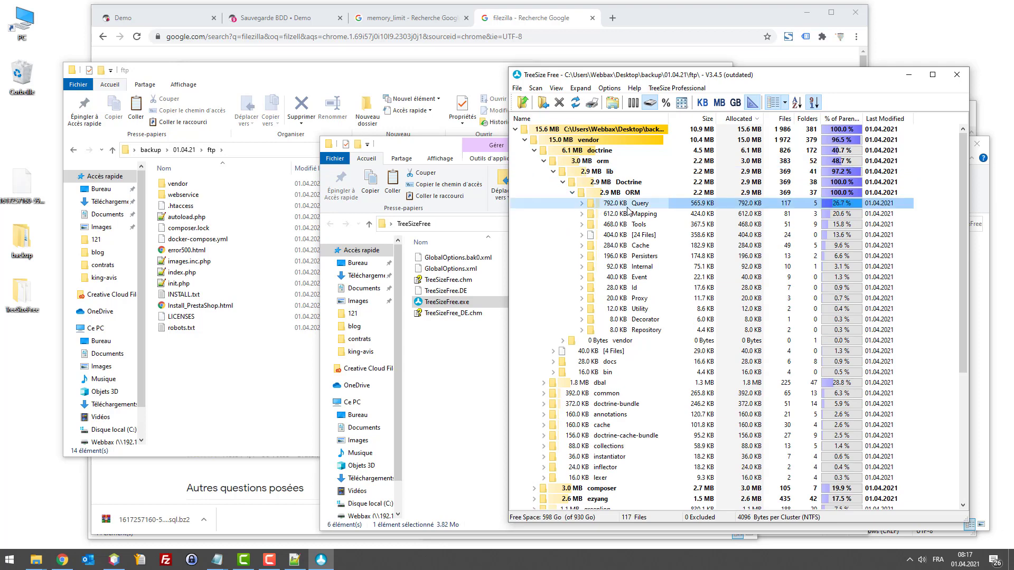
pyautogui.click(582, 205)
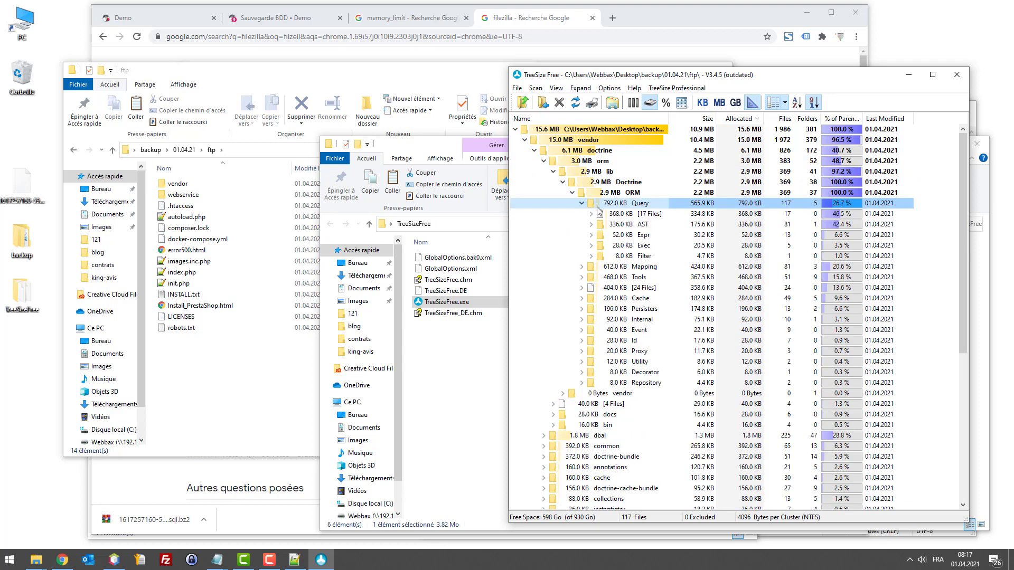
pyautogui.click(456, 374)
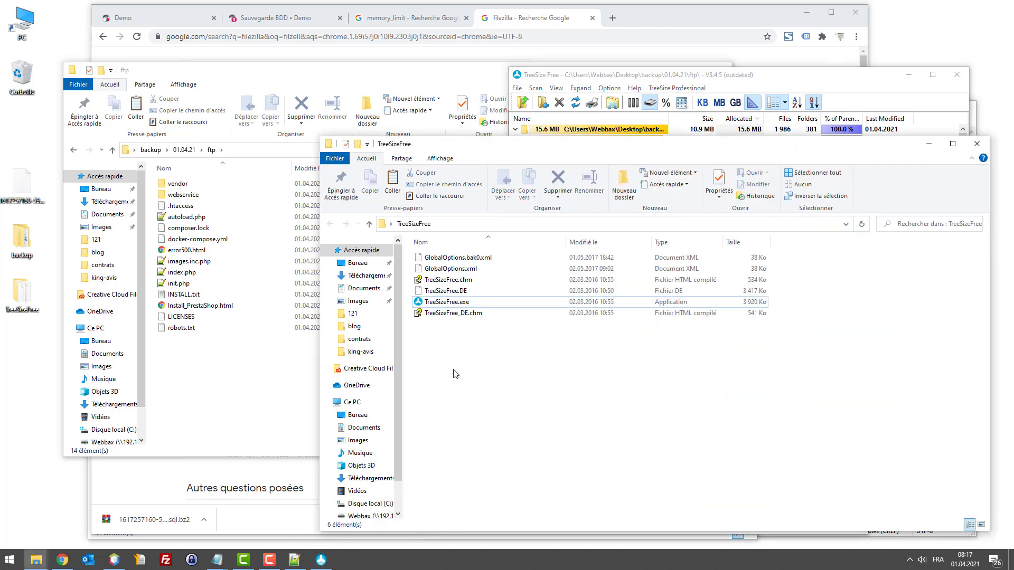
# Step: Paste a copy of TreeSizeFree.exe into the ftp backup's webservice folder
pyautogui.click(445, 303)
pyautogui.click(443, 327)
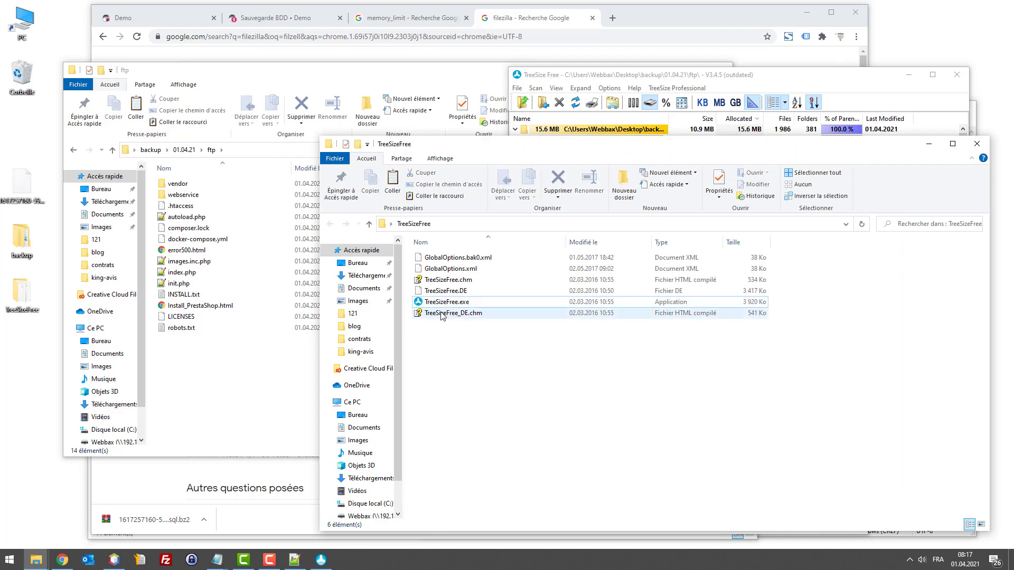
pyautogui.click(445, 302)
pyautogui.click(286, 352)
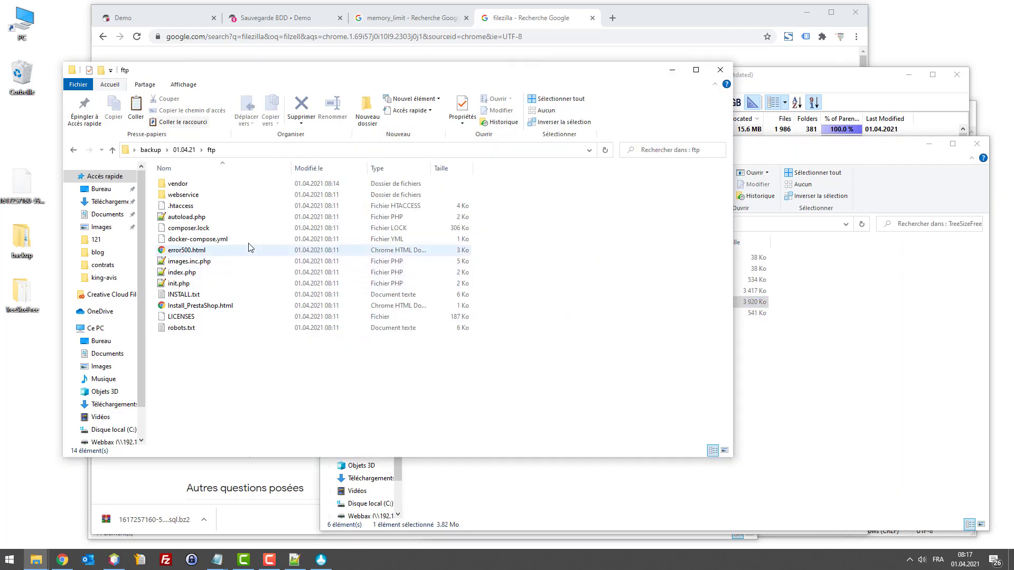
pyautogui.doubleClick(227, 194)
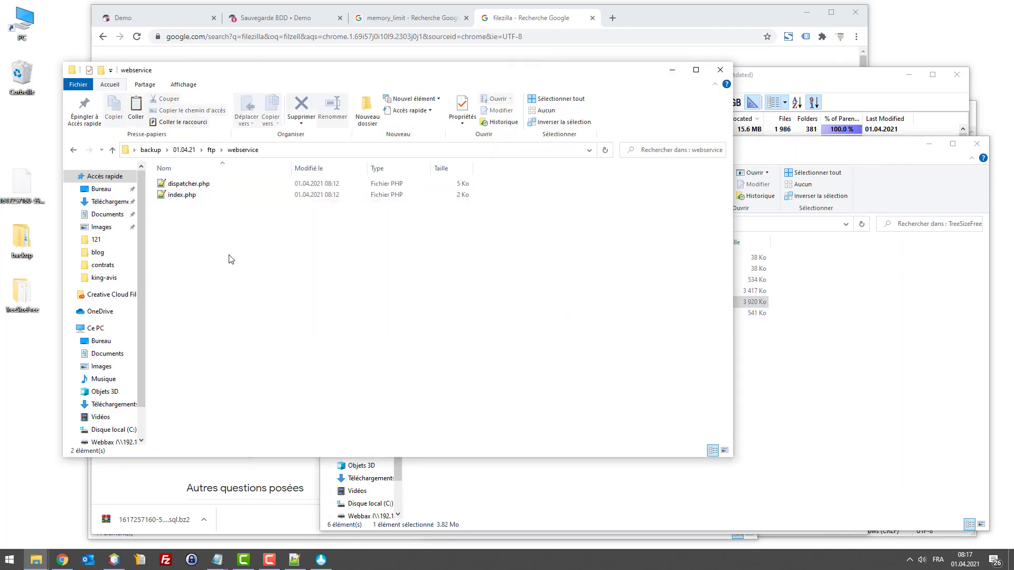
pyautogui.hotkey('ctrl', 'v')
# Step: Rescan Bureau > backup > 01.04.21 > ftp in TreeSize Free, showing 19.4 MB total
pyautogui.click(810, 82)
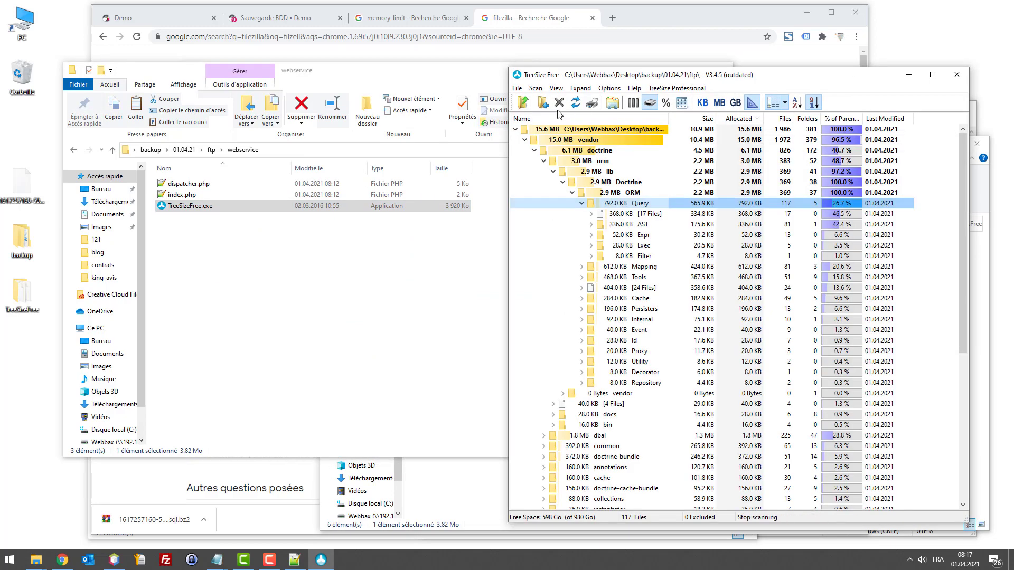
pyautogui.click(544, 102)
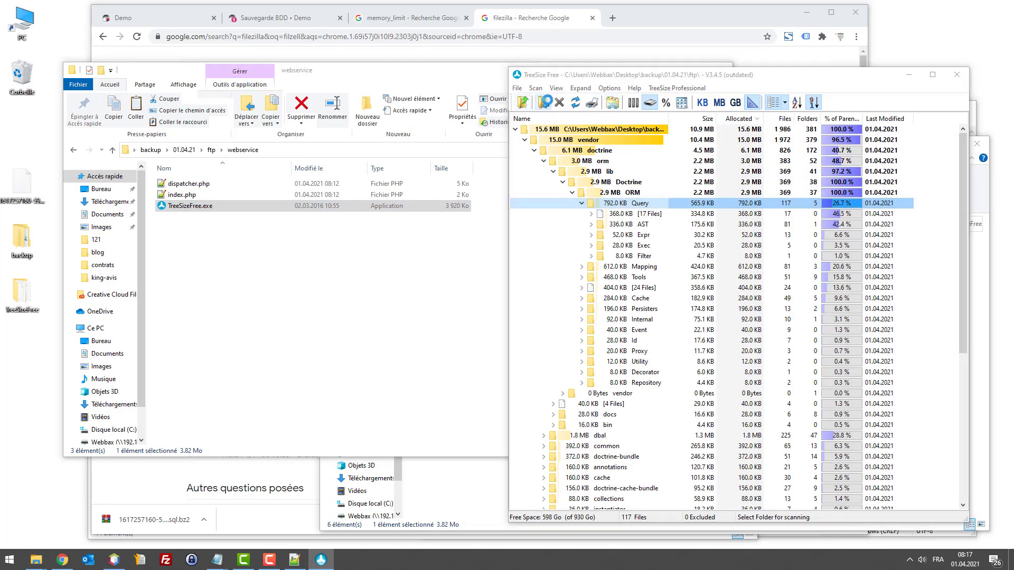
pyautogui.scroll(-2, 546, 227)
pyautogui.click(546, 227)
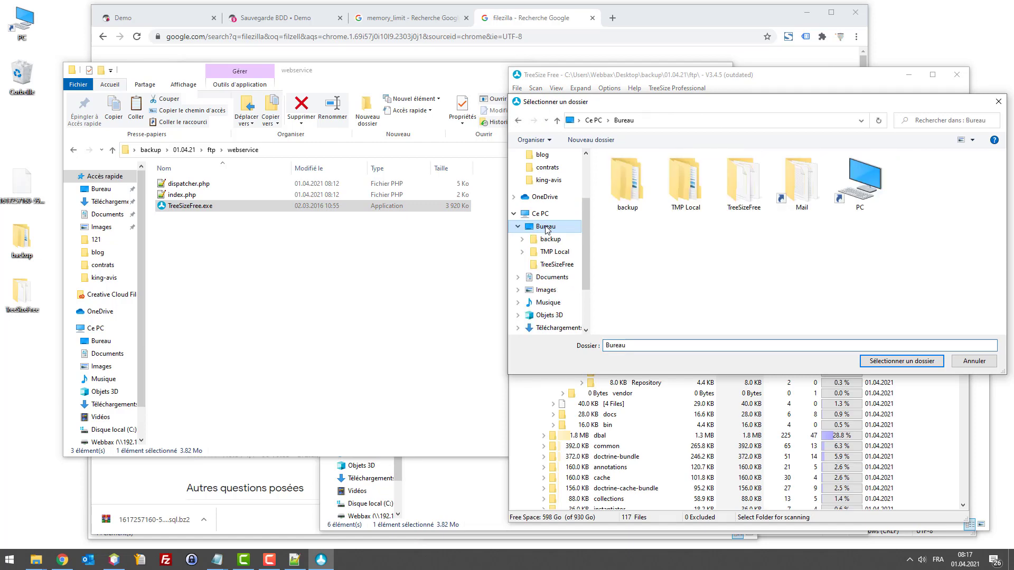
pyautogui.doubleClick(627, 183)
pyautogui.doubleClick(618, 172)
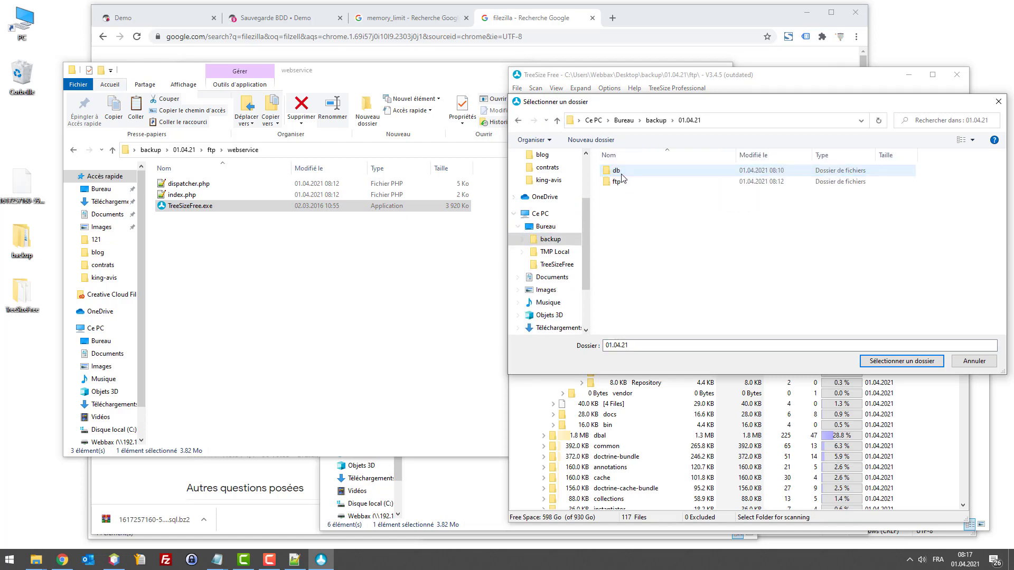
pyautogui.click(617, 171)
pyautogui.click(618, 182)
pyautogui.click(918, 363)
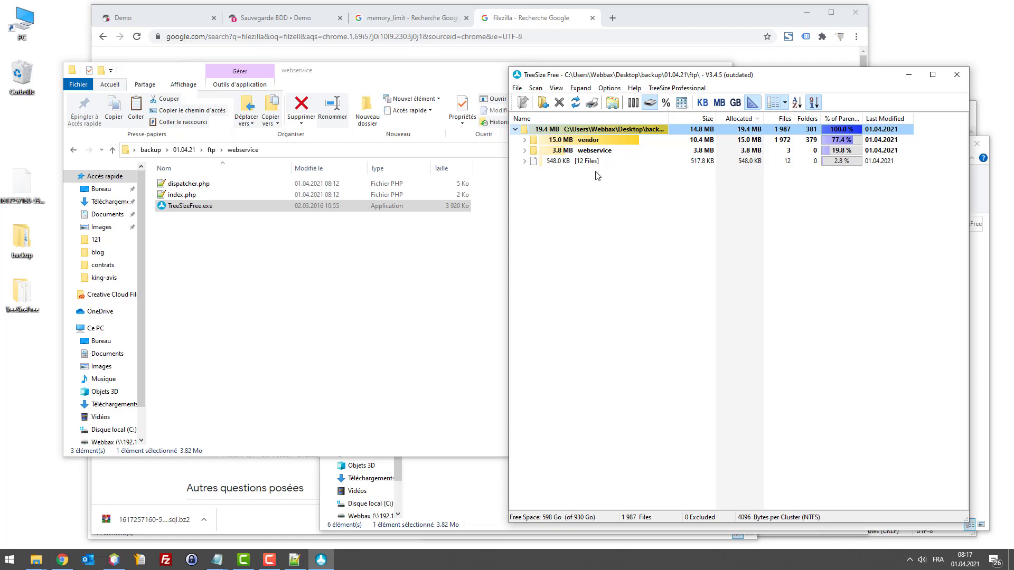
# Step: Duplicate TreeSizeFree.exe into 14 extra copies inside webservice, then start a new TreeSize folder selection
pyautogui.click(268, 245)
pyautogui.moveTo(191, 206); pyautogui.dragTo(199, 239)
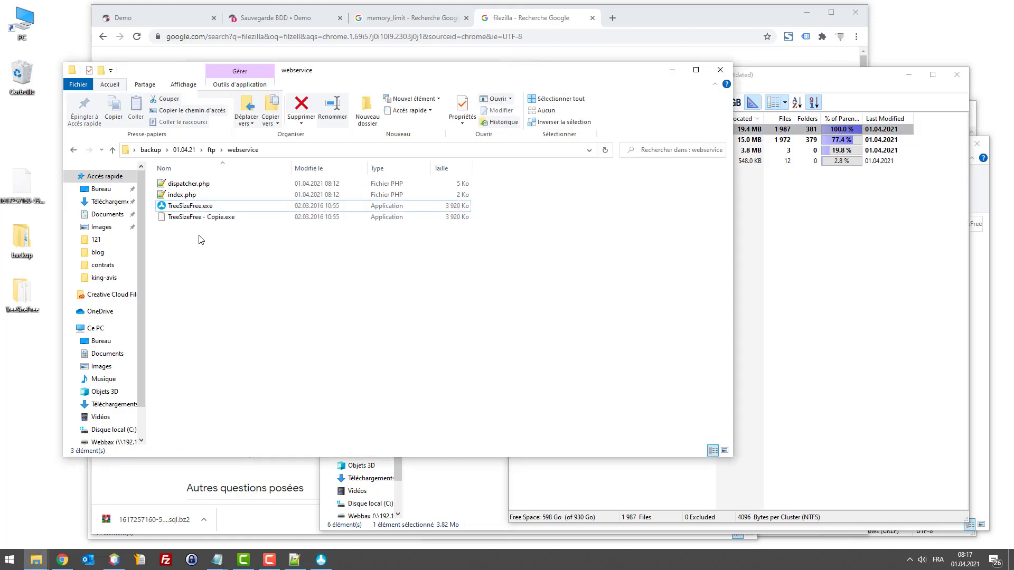
pyautogui.hotkey('ctrl', 'v')
pyautogui.hotkey('ctrl', 'v')
pyautogui.hotkey('ctrl', 'v')
pyautogui.hotkey('ctrl', 'v')
pyautogui.click(226, 251)
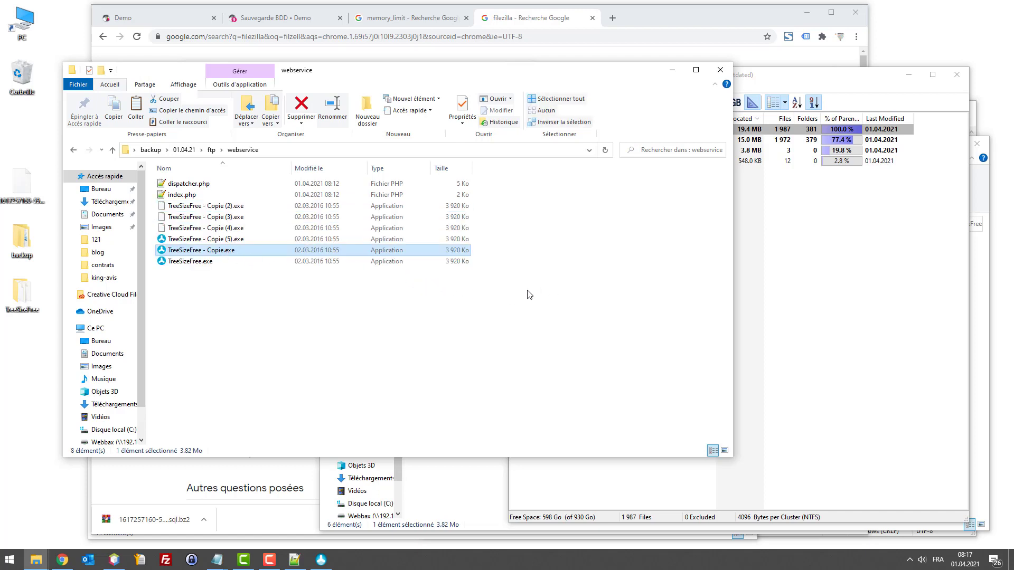
pyautogui.hotkey('ctrl', 'v')
pyautogui.hotkey('ctrl', 'v')
pyautogui.hotkey('ctrl', 'v')
pyautogui.hotkey('ctrl', 'v')
pyautogui.hotkey('ctrl', 'v')
pyautogui.hotkey('ctrl', 'v')
pyautogui.hotkey('ctrl', 'v')
pyautogui.hotkey('ctrl', 'v')
pyautogui.hotkey('ctrl', 'v')
pyautogui.click(769, 238)
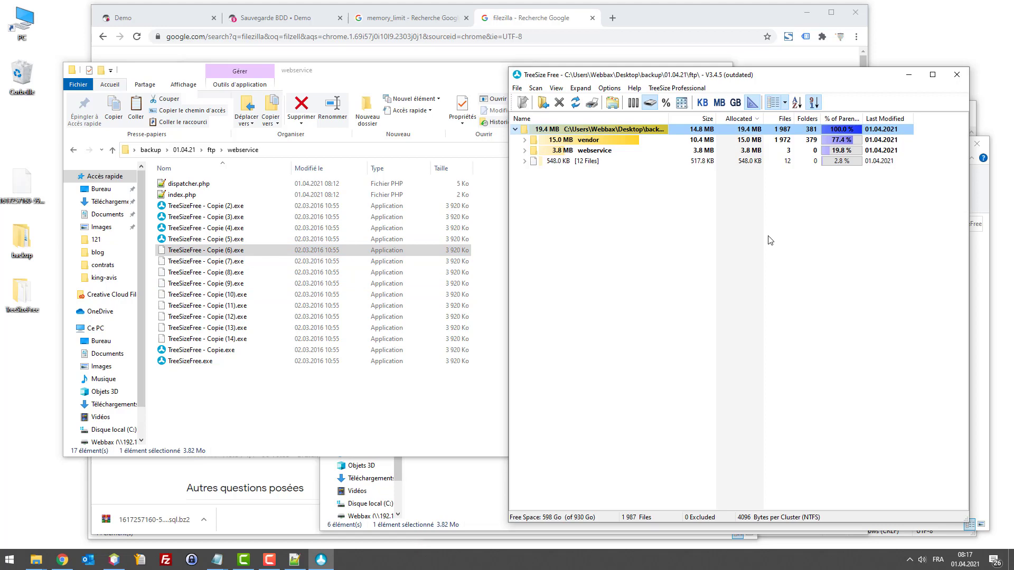
pyautogui.click(543, 103)
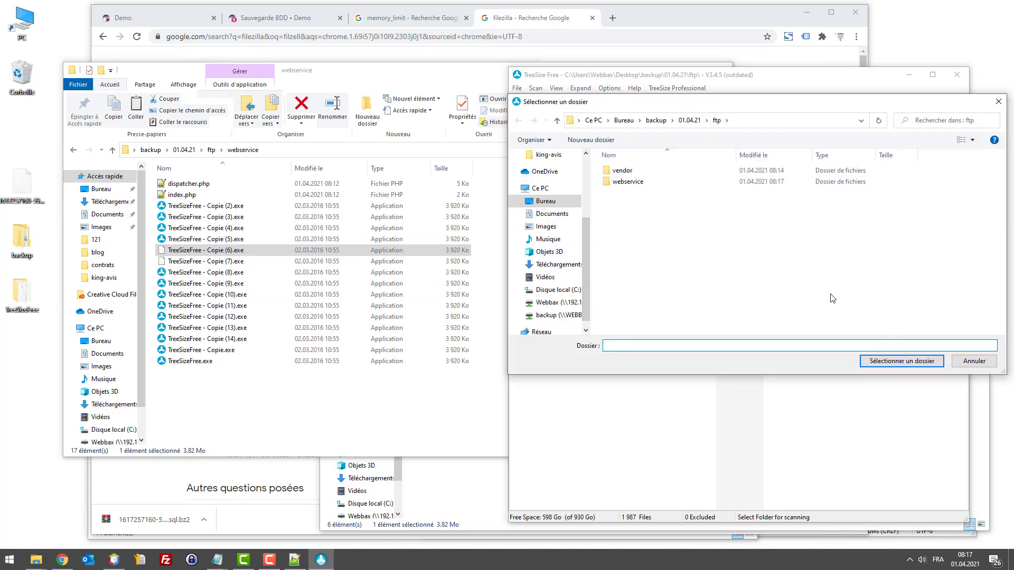
# Step: Rescan ftp (73.0 MB) and expand the 57.4 MB webservice folder to list its 3.8 MB TreeSizeFree copies
pyautogui.click(901, 360)
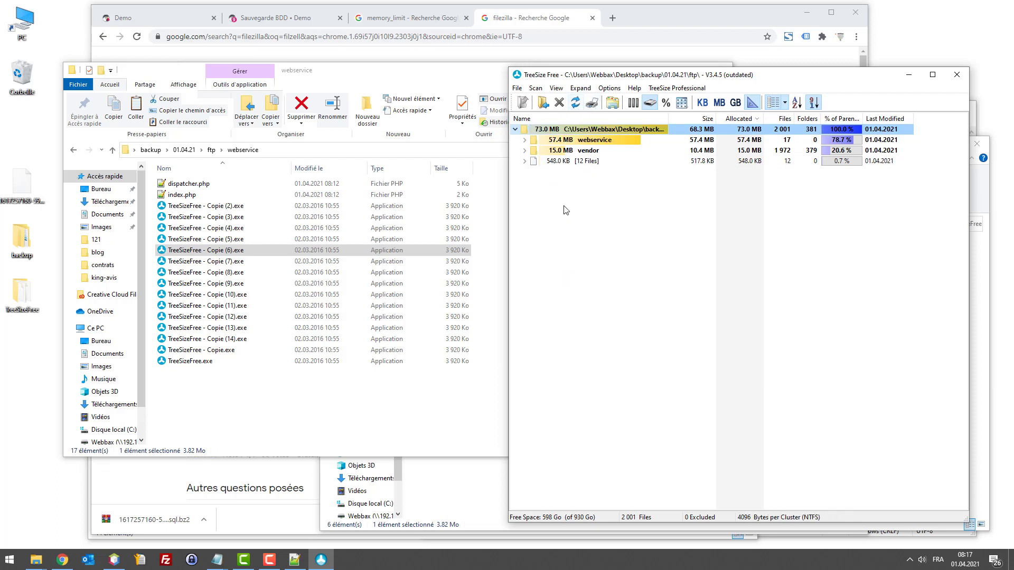
pyautogui.click(582, 140)
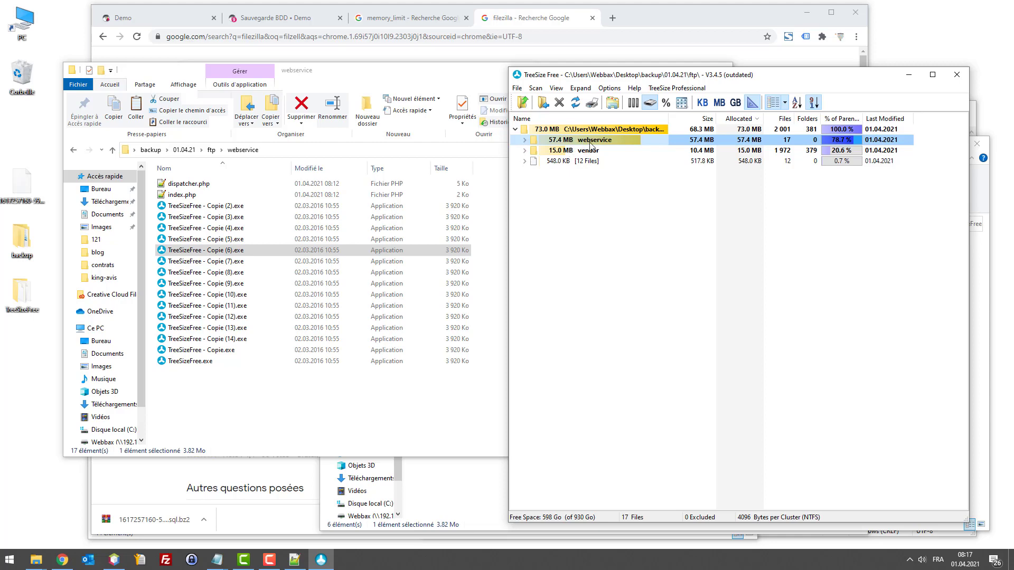
pyautogui.doubleClick(591, 141)
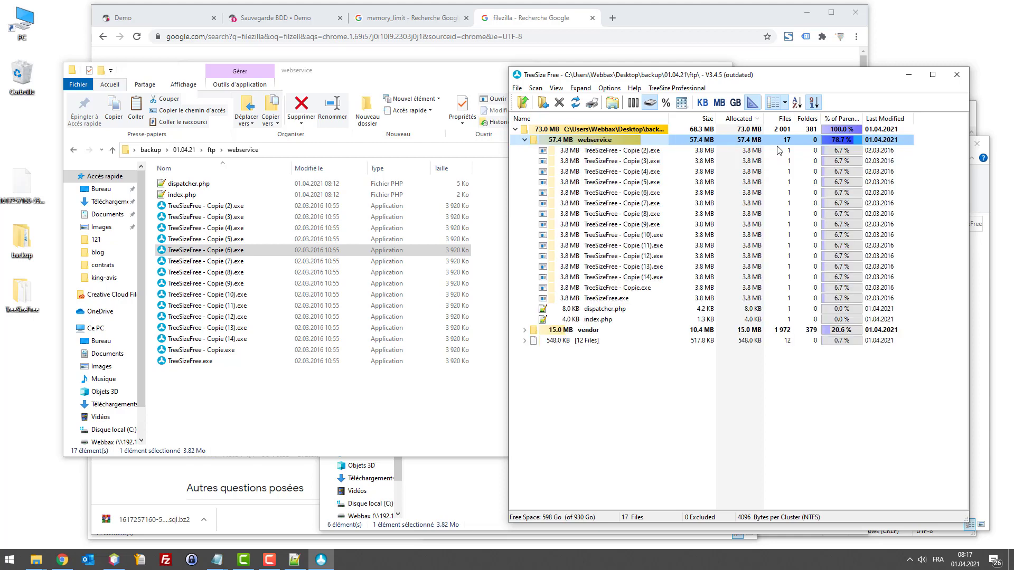
pyautogui.click(524, 140)
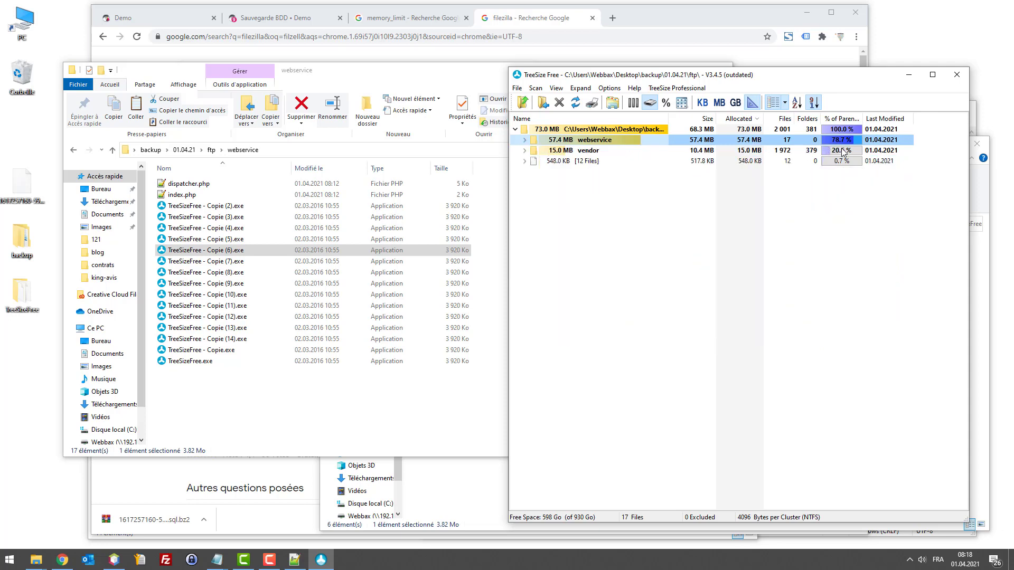
pyautogui.click(524, 140)
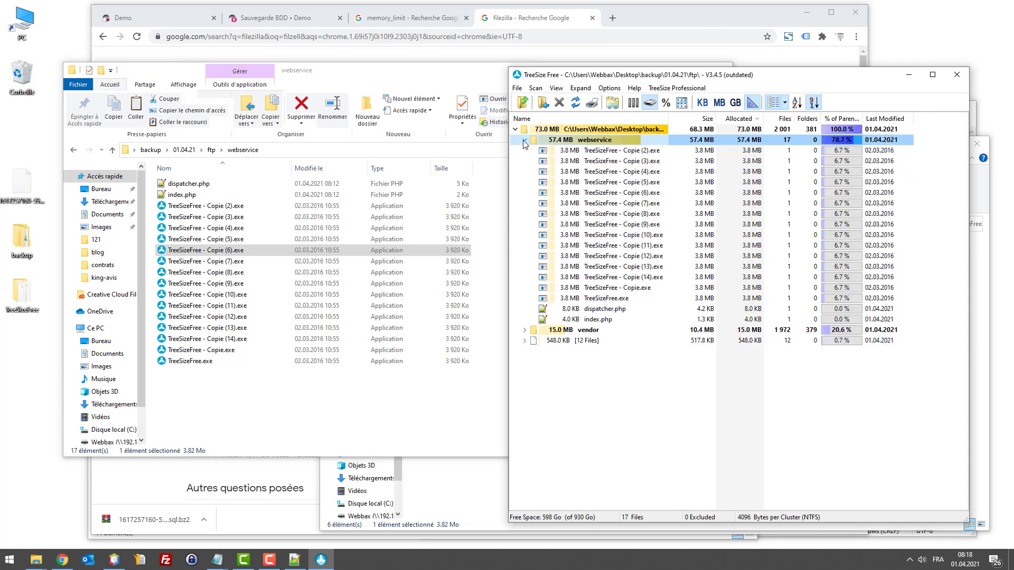
pyautogui.click(624, 151)
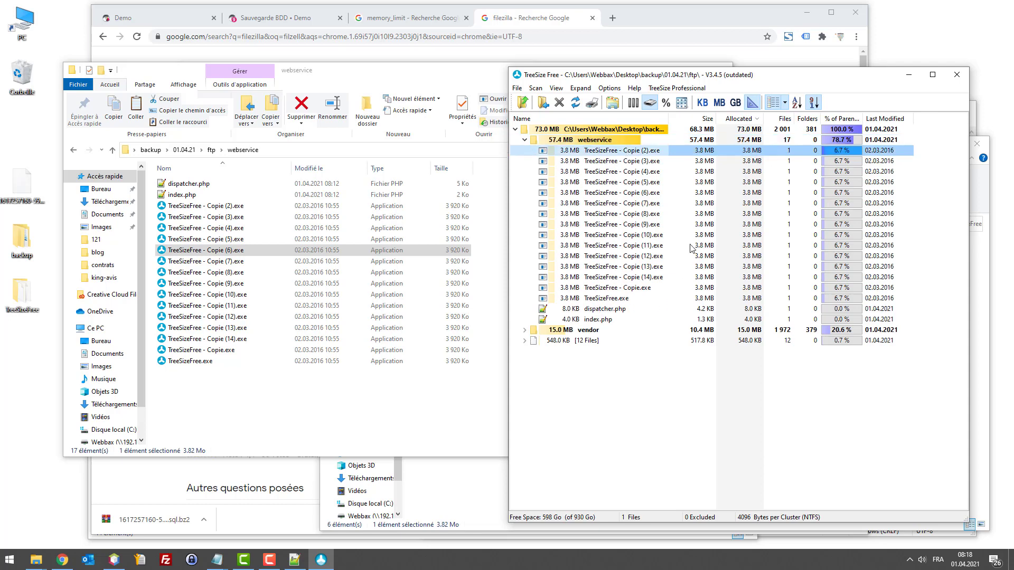
pyautogui.click(219, 350)
pyautogui.click(227, 362)
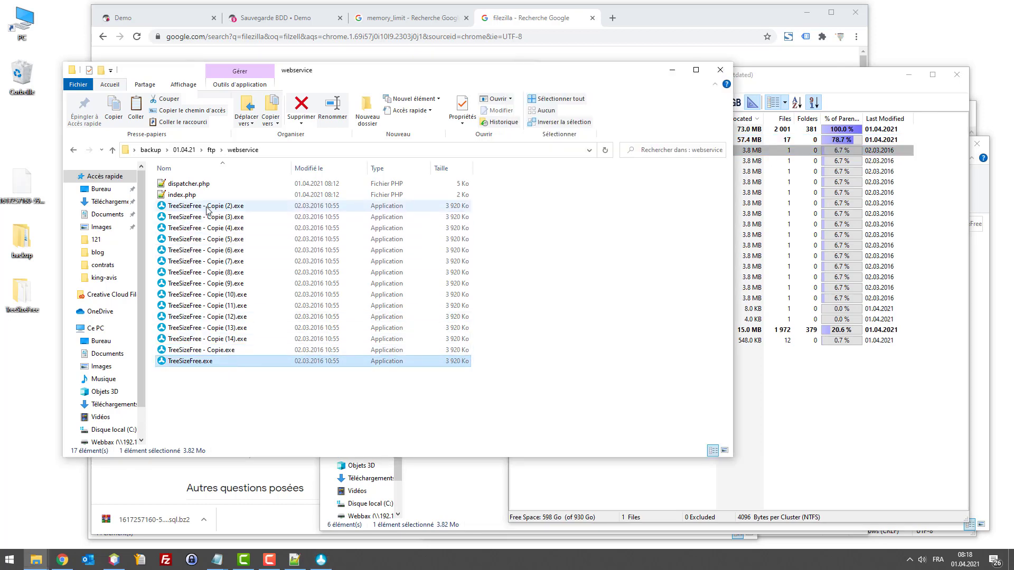
# Step: Permanently delete the fifteen TreeSizeFree copies, keeping only dispatcher.php and index.php in webservice
pyautogui.keyDown('shift'); pyautogui.click(211, 208); pyautogui.keyUp('shift')
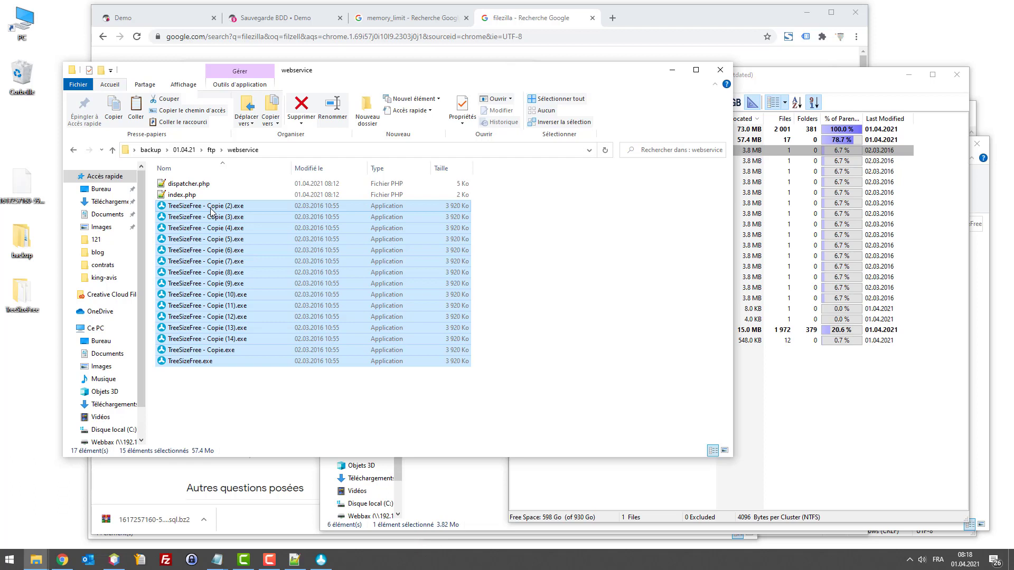
pyautogui.hotkey('shift', 'Delete')
pyautogui.press('Return')
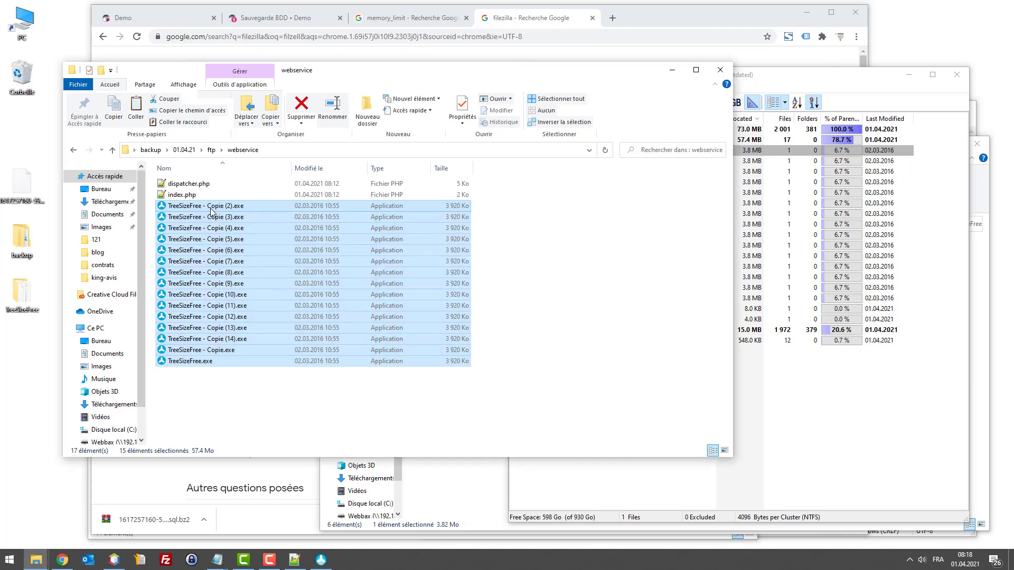